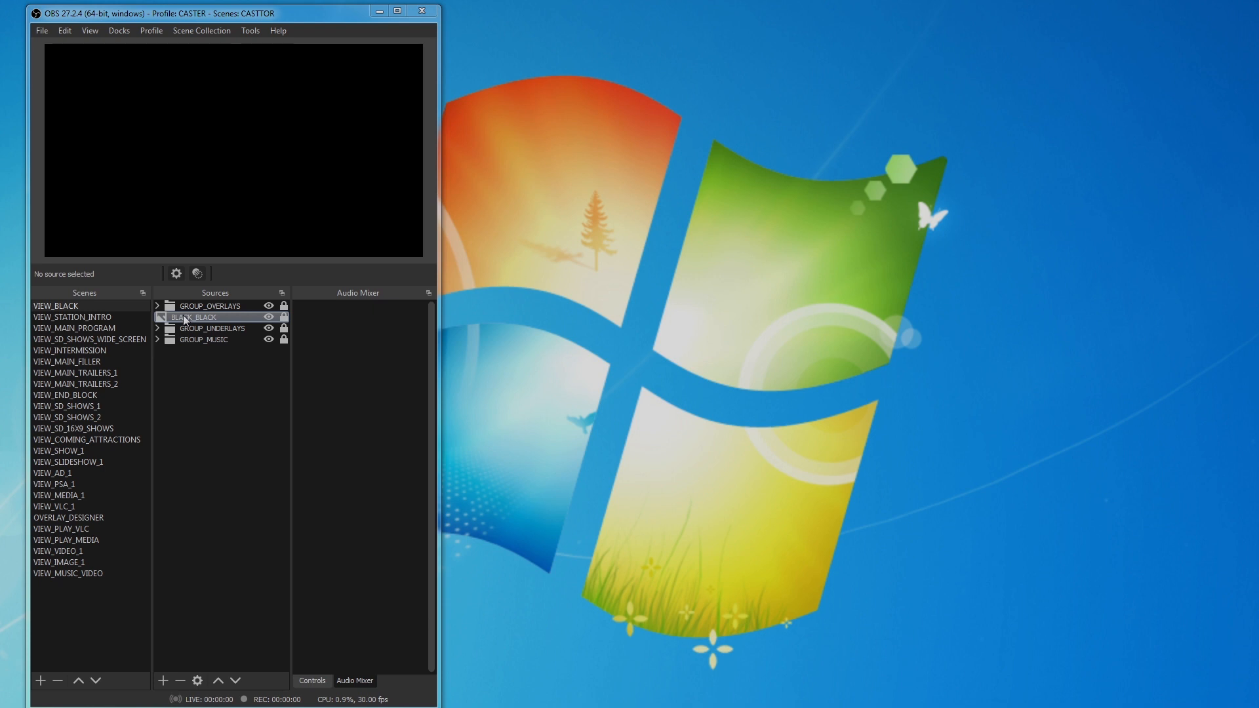
# Switch to the VIEW_STATION_INTRO scene.
pyautogui.click(64, 317)
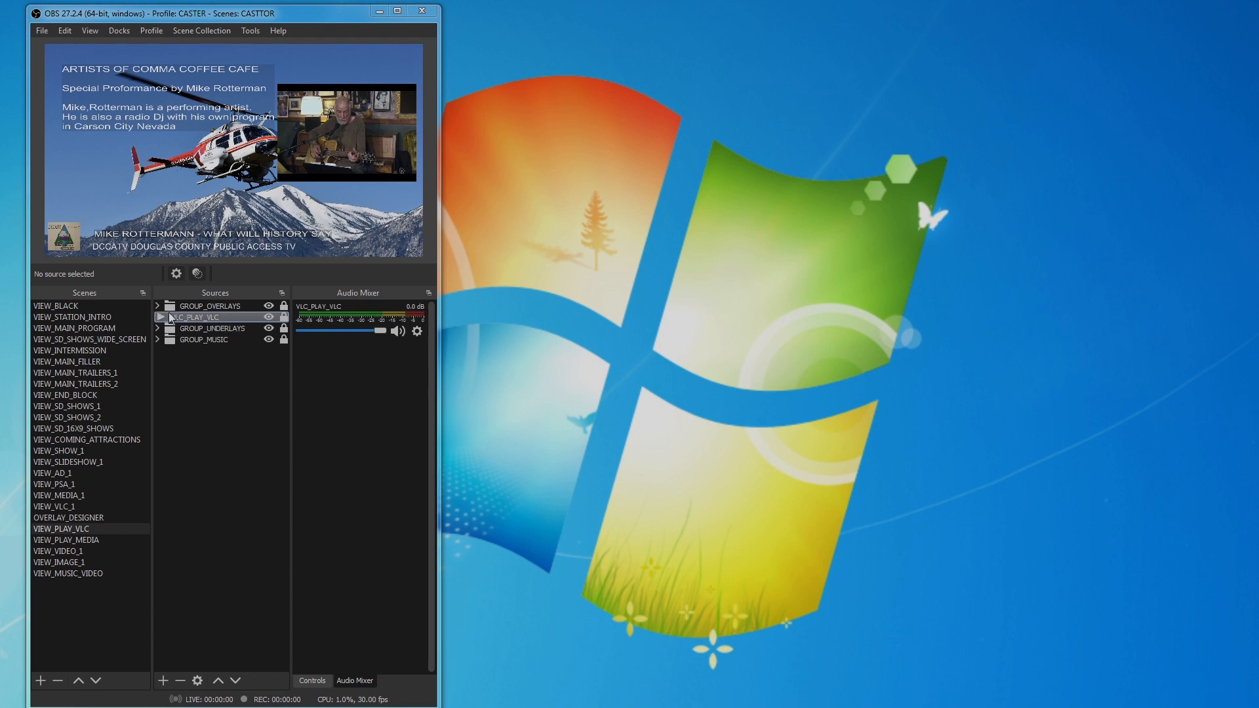
# Hide and reshow the VLC_PLAY_VLC source, and mute its audio.
pyautogui.click(269, 317)
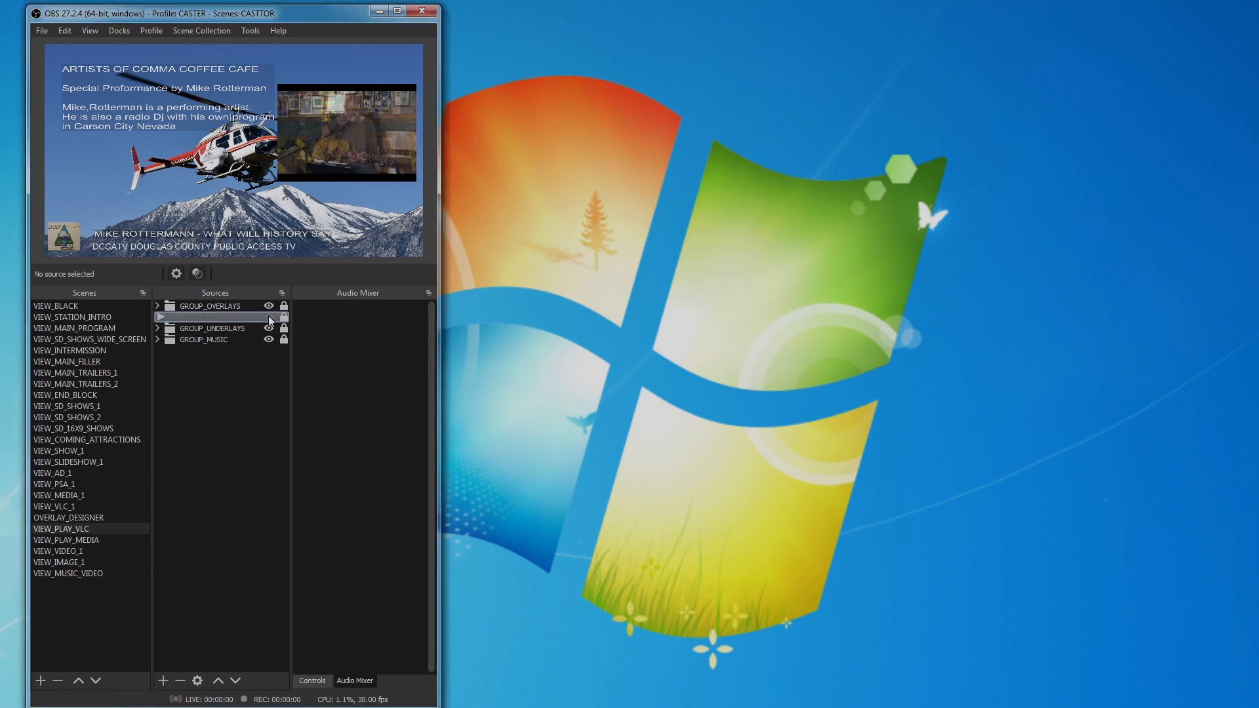
pyautogui.click(269, 316)
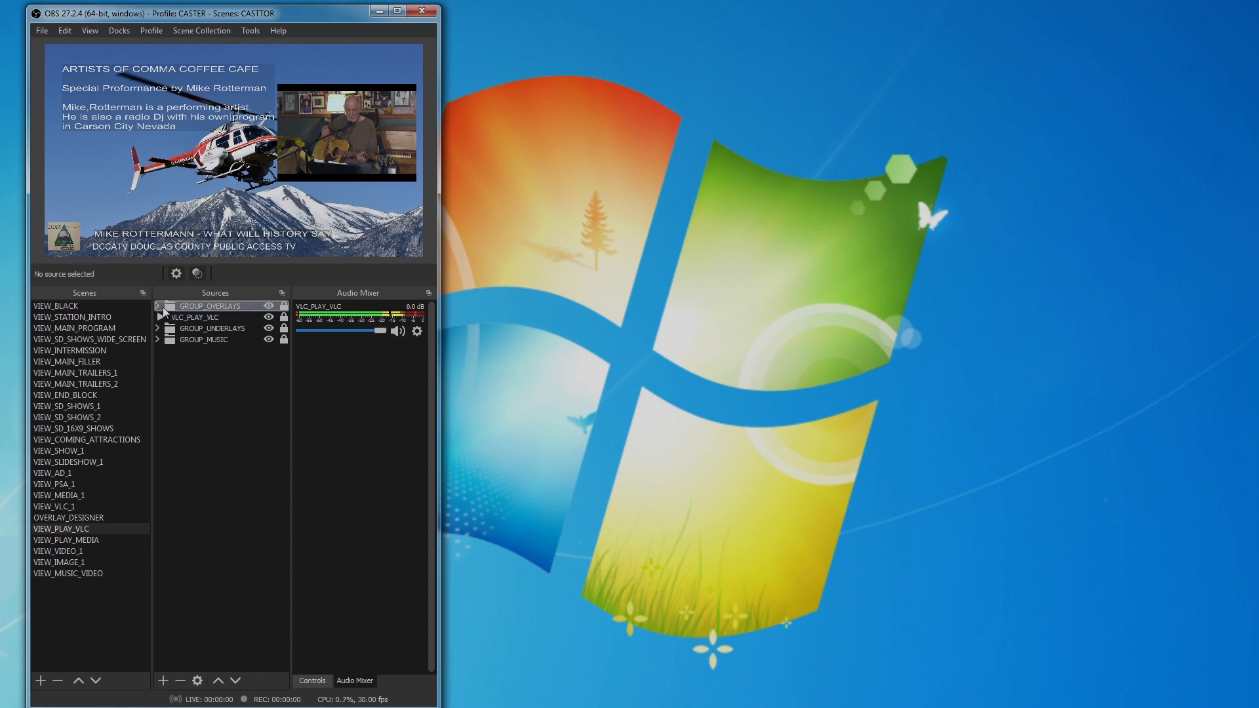
pyautogui.click(397, 331)
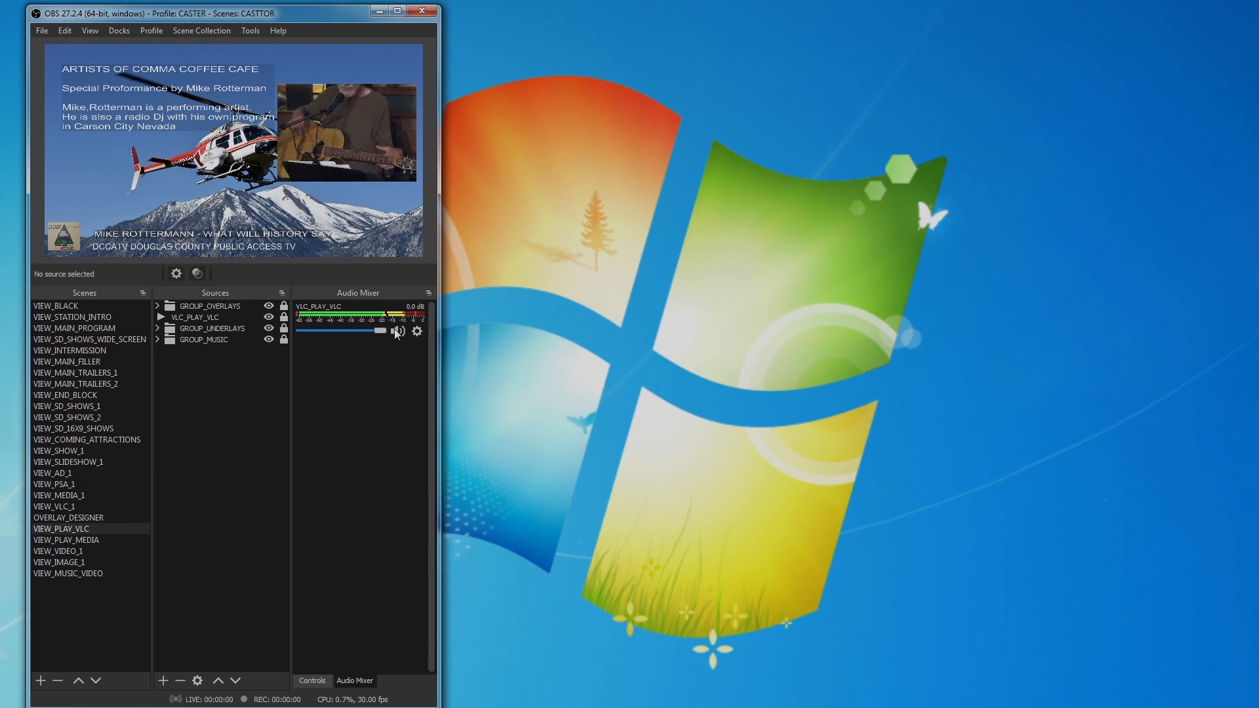
# Examine the sources contained in the GROUP_OVERLAYS and GROUP_UNDERLAYS groups.
pyautogui.click(157, 305)
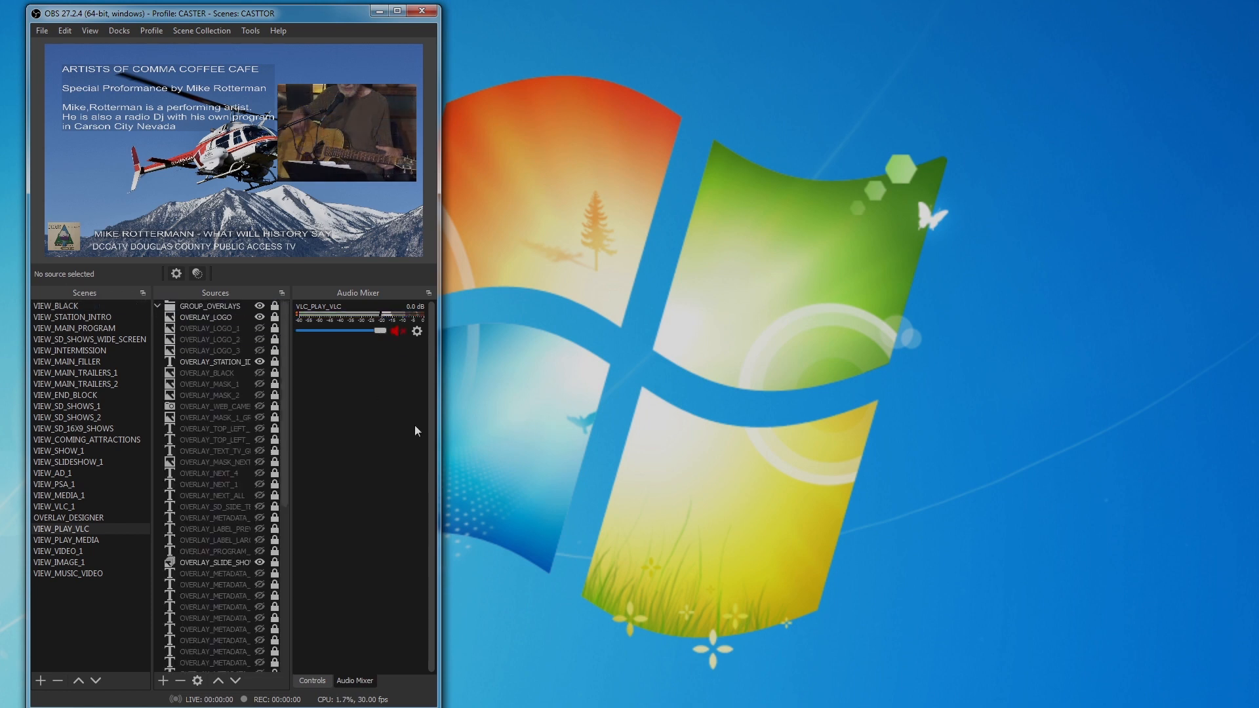
pyautogui.click(158, 306)
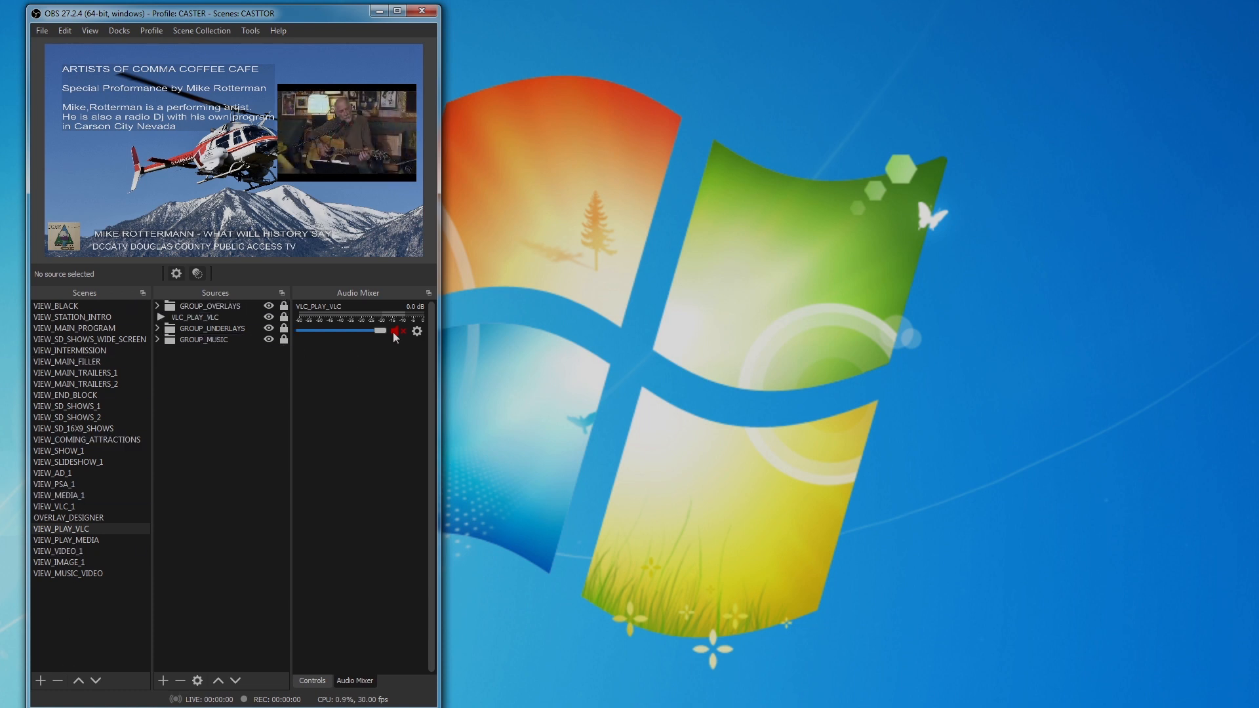
pyautogui.click(158, 307)
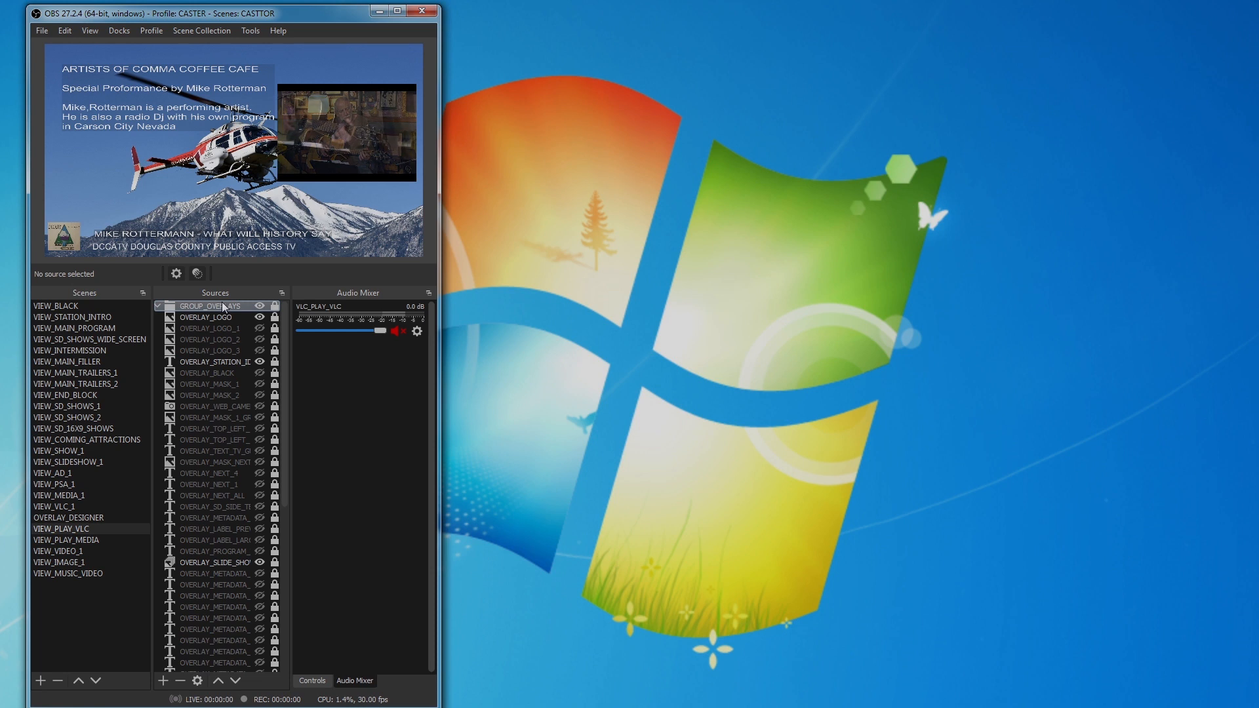
pyautogui.moveTo(282, 426); pyautogui.dragTo(288, 613)
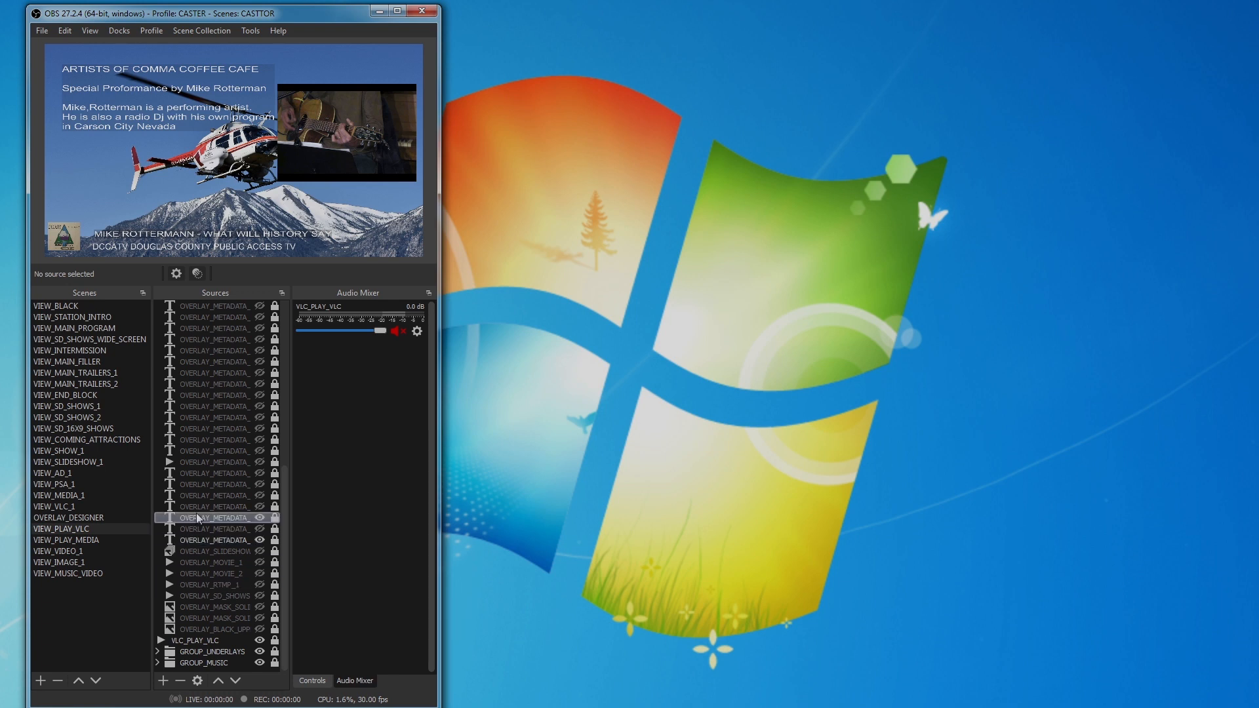
pyautogui.click(158, 651)
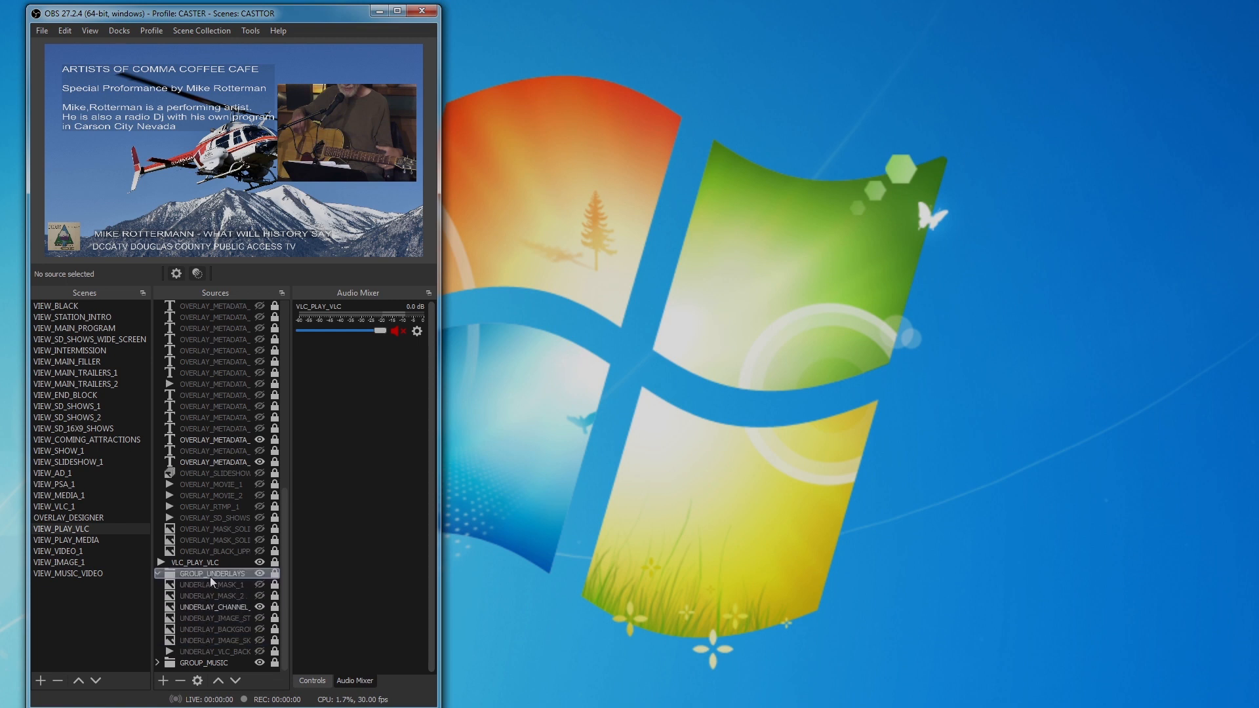
pyautogui.click(157, 574)
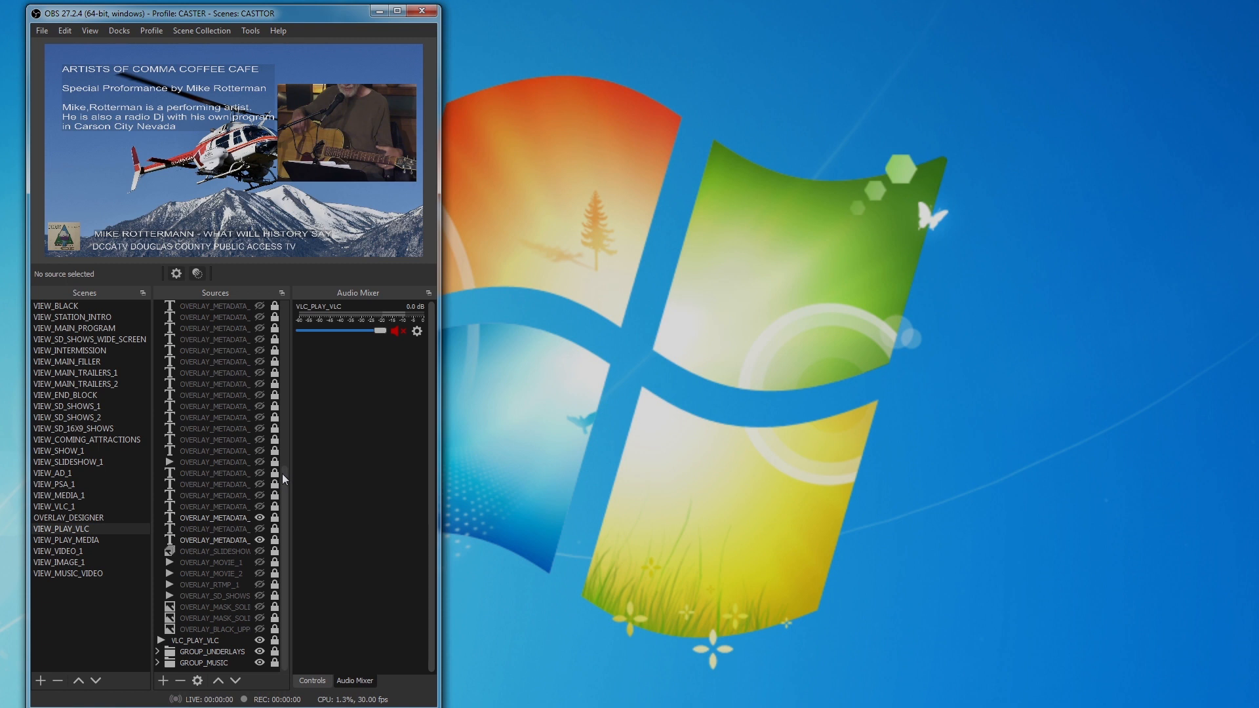
pyautogui.moveTo(282, 473); pyautogui.dragTo(294, 288)
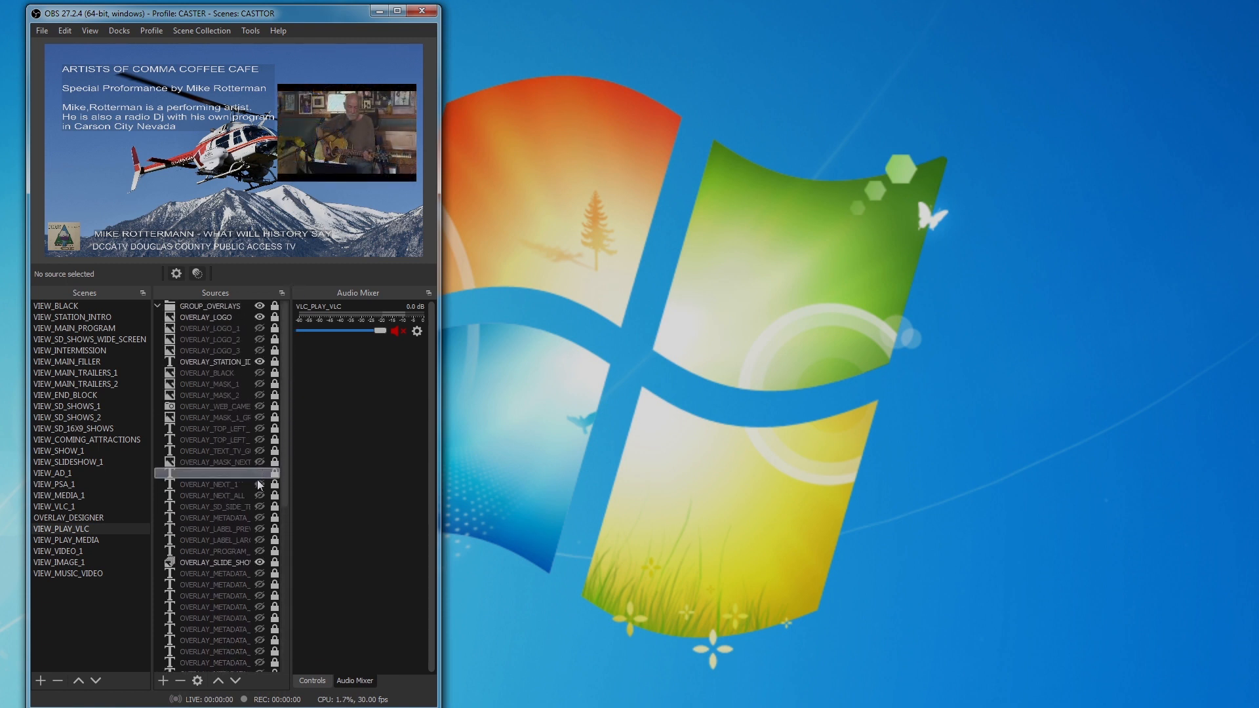
# Switch the OVERLAY_LOGO source off and on repeatedly, and hide and reshow the station ID overlay.
pyautogui.click(260, 318)
pyautogui.click(261, 318)
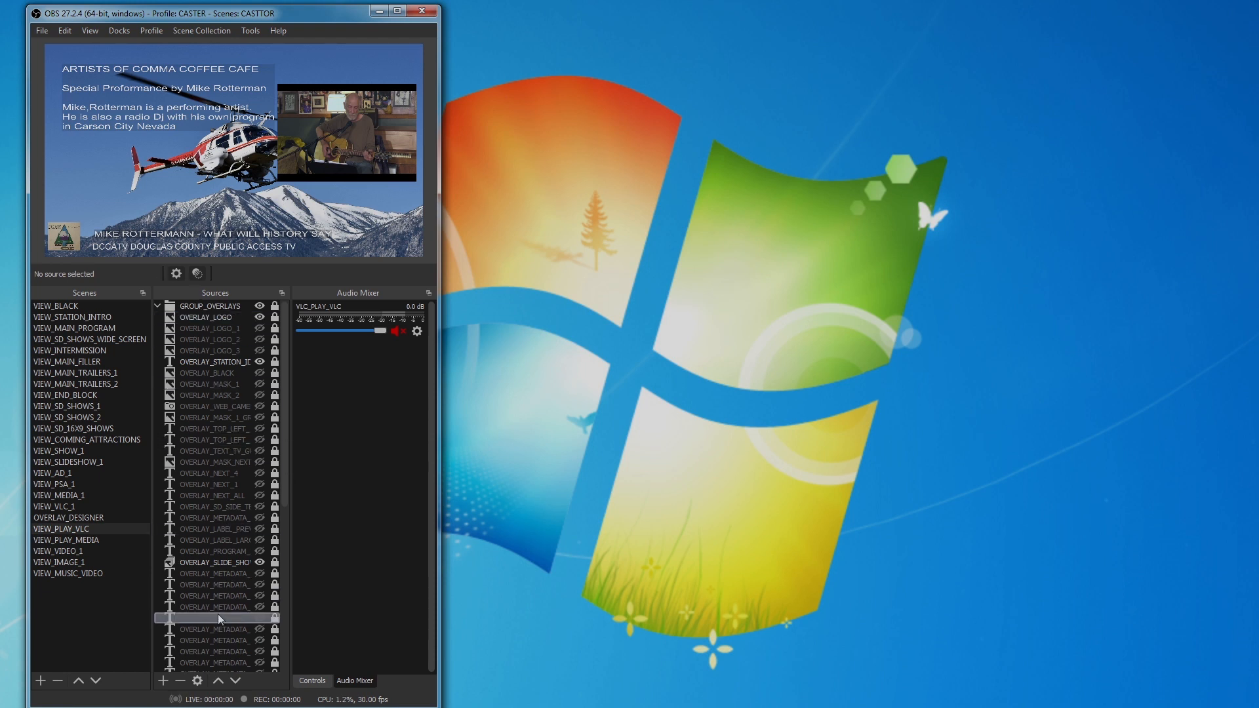
pyautogui.click(260, 317)
pyautogui.click(259, 317)
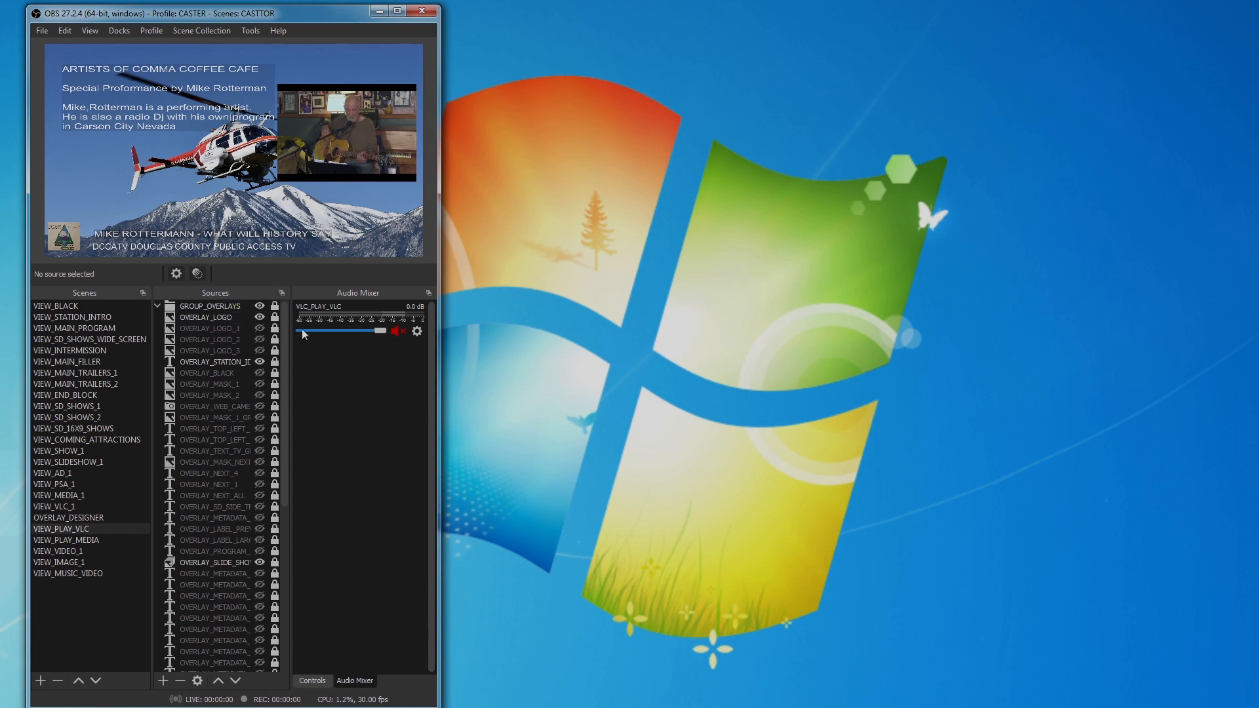
pyautogui.click(259, 319)
pyautogui.click(259, 321)
pyautogui.click(259, 363)
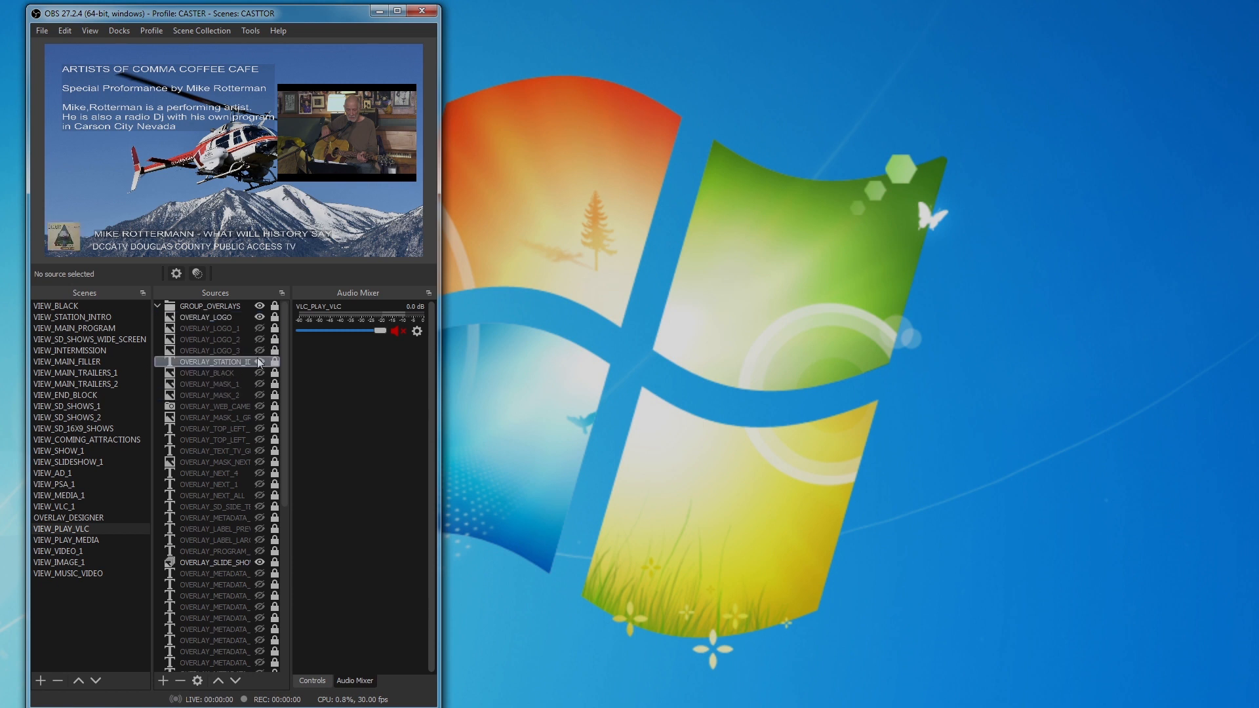
pyautogui.click(258, 361)
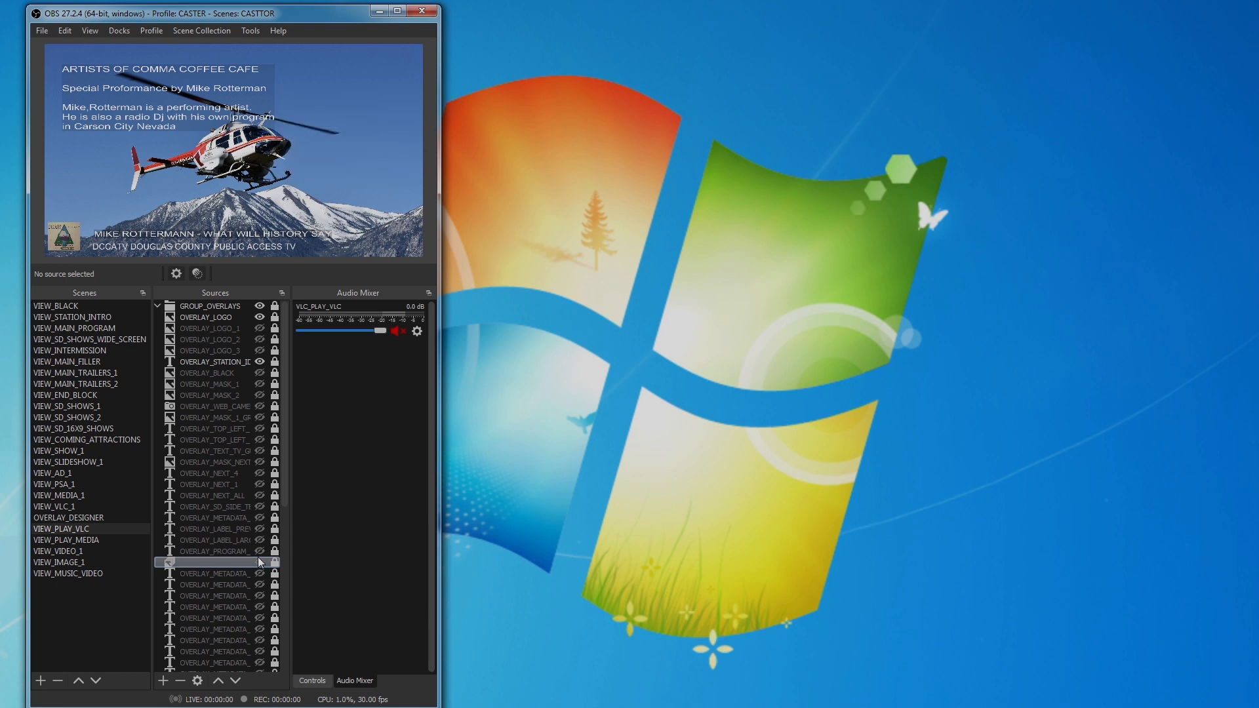
# Hide and reshow the program description text overlay, hide the song title text overlay, and collapse the GROUP_OVERLAYS group.
pyautogui.scroll(-10, 259, 565)
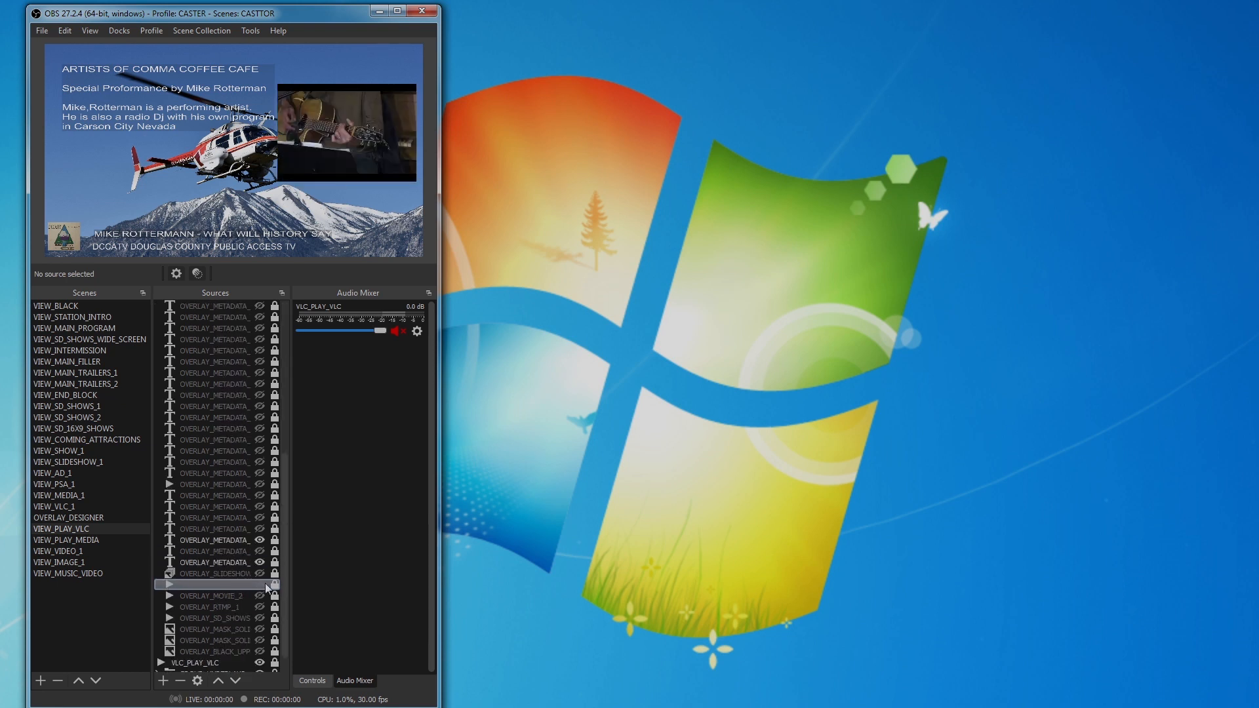
pyautogui.click(259, 538)
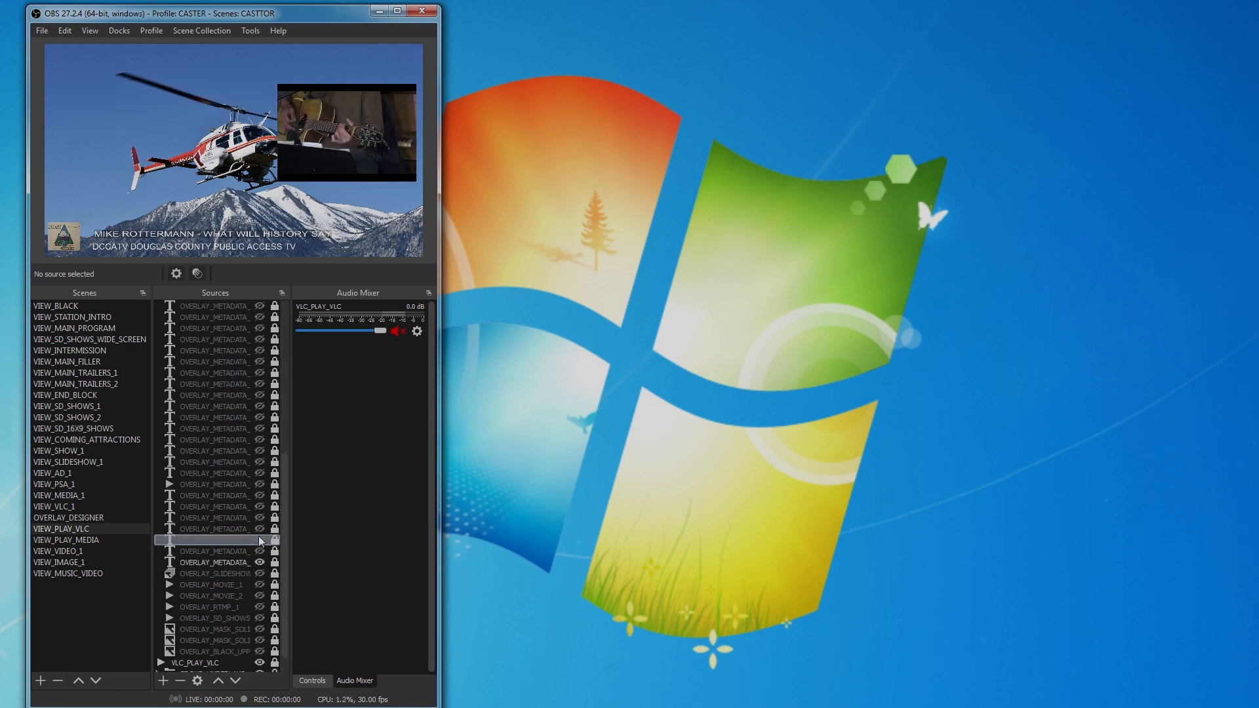
pyautogui.click(259, 537)
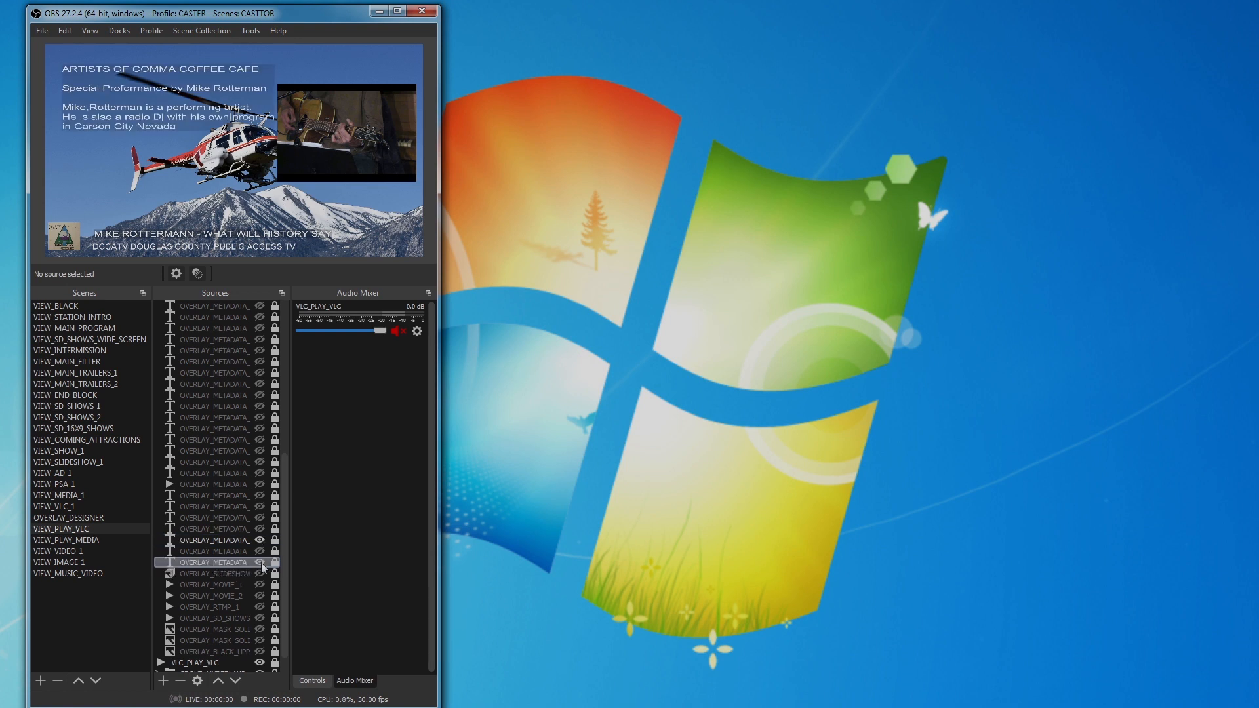
pyautogui.click(256, 559)
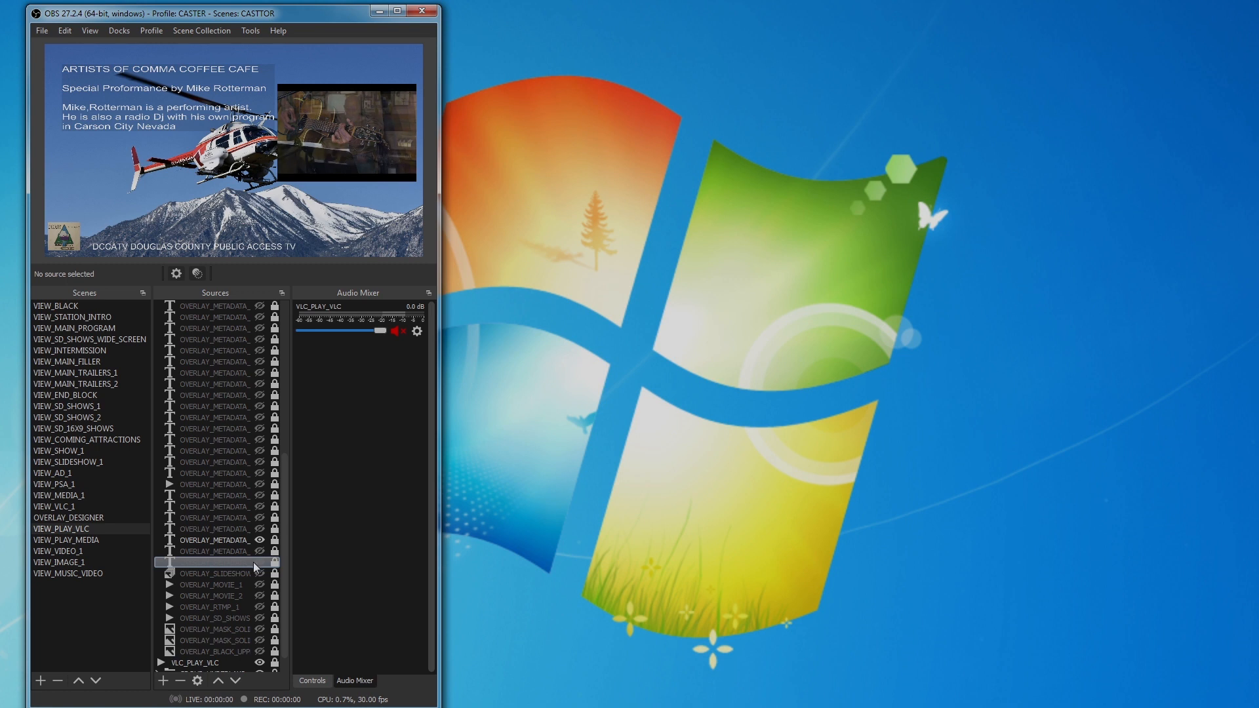
pyautogui.click(253, 562)
pyautogui.scroll(-1, 255, 565)
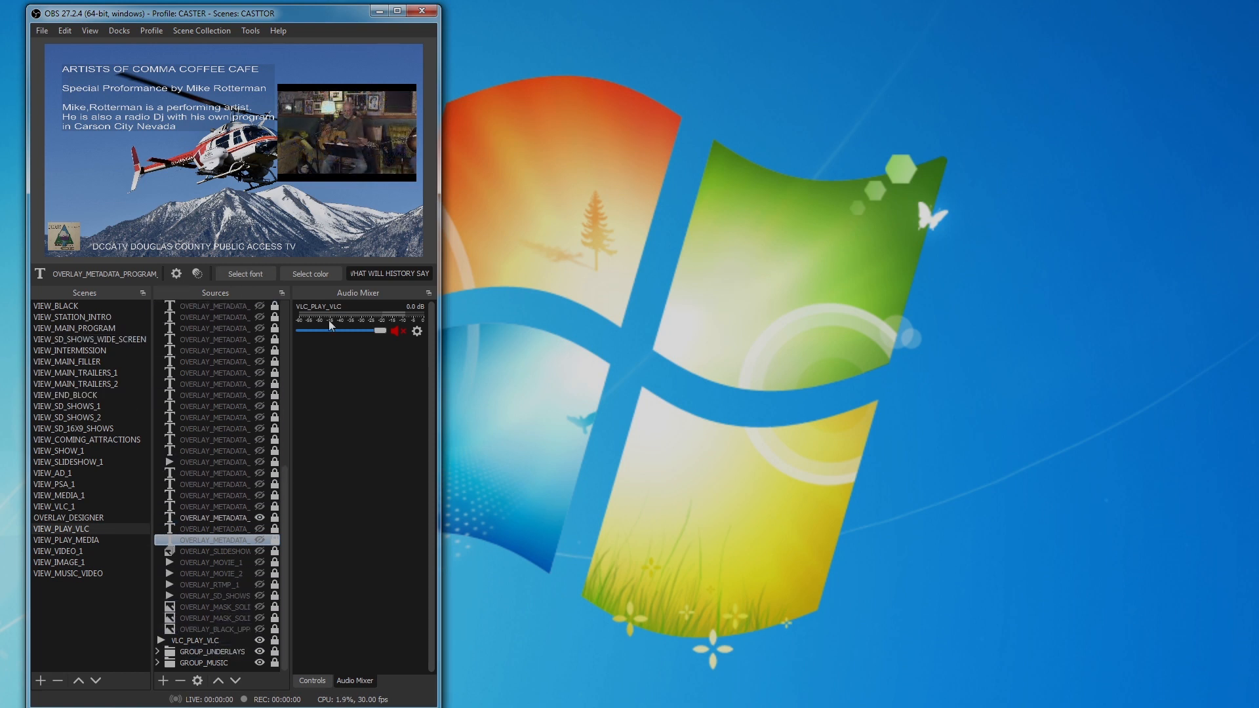
pyautogui.moveTo(285, 478); pyautogui.dragTo(277, 273)
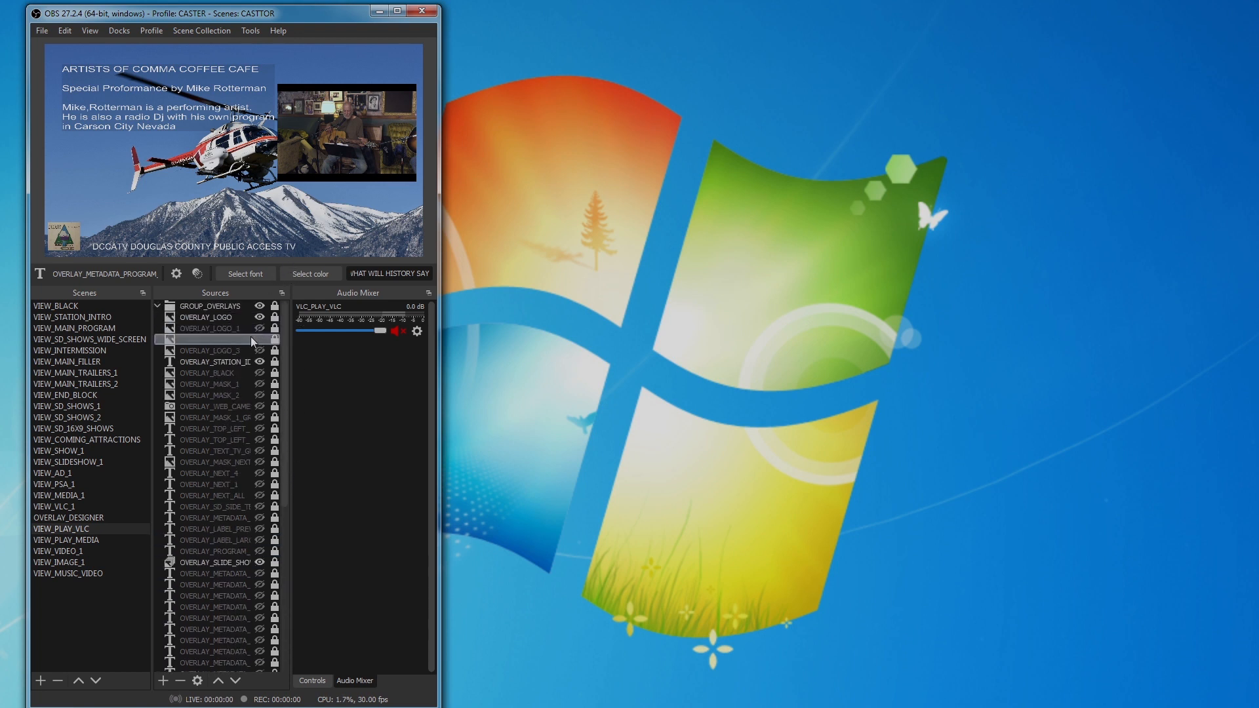
pyautogui.click(158, 306)
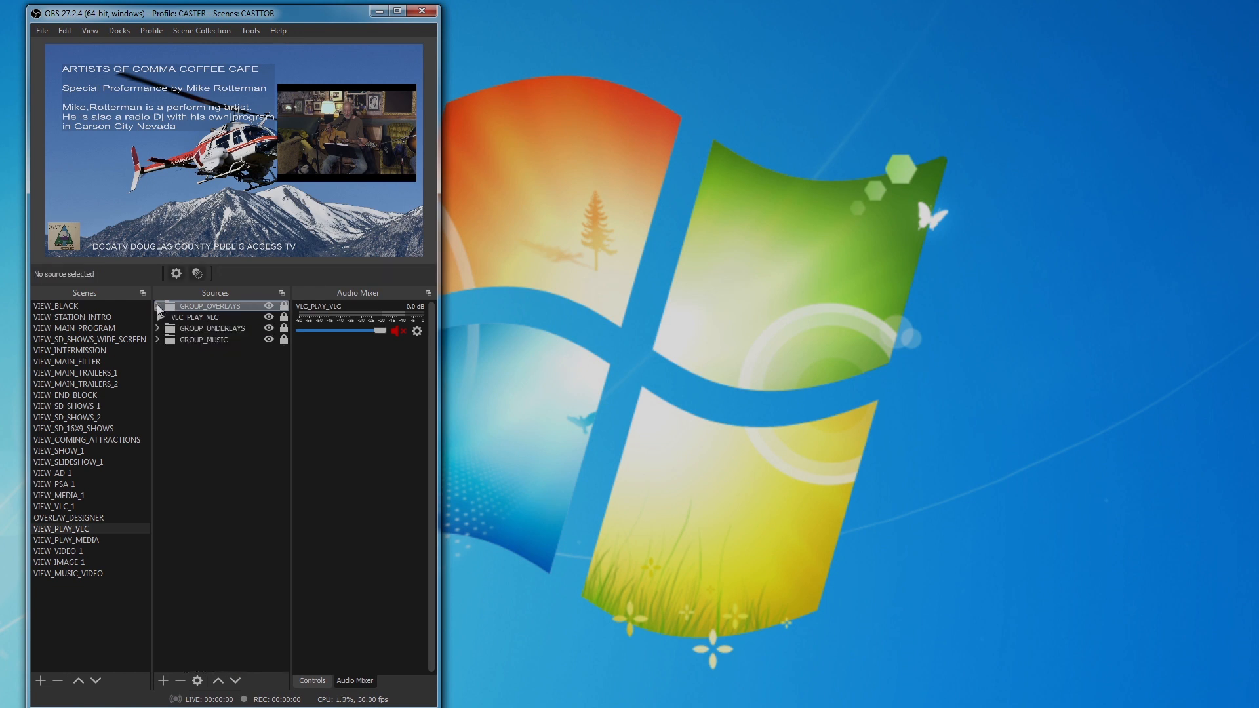
# Hide the GROUP_OVERLAYS group, and switch the GROUP_UNDERLAYS group off and back on.
pyautogui.click(269, 306)
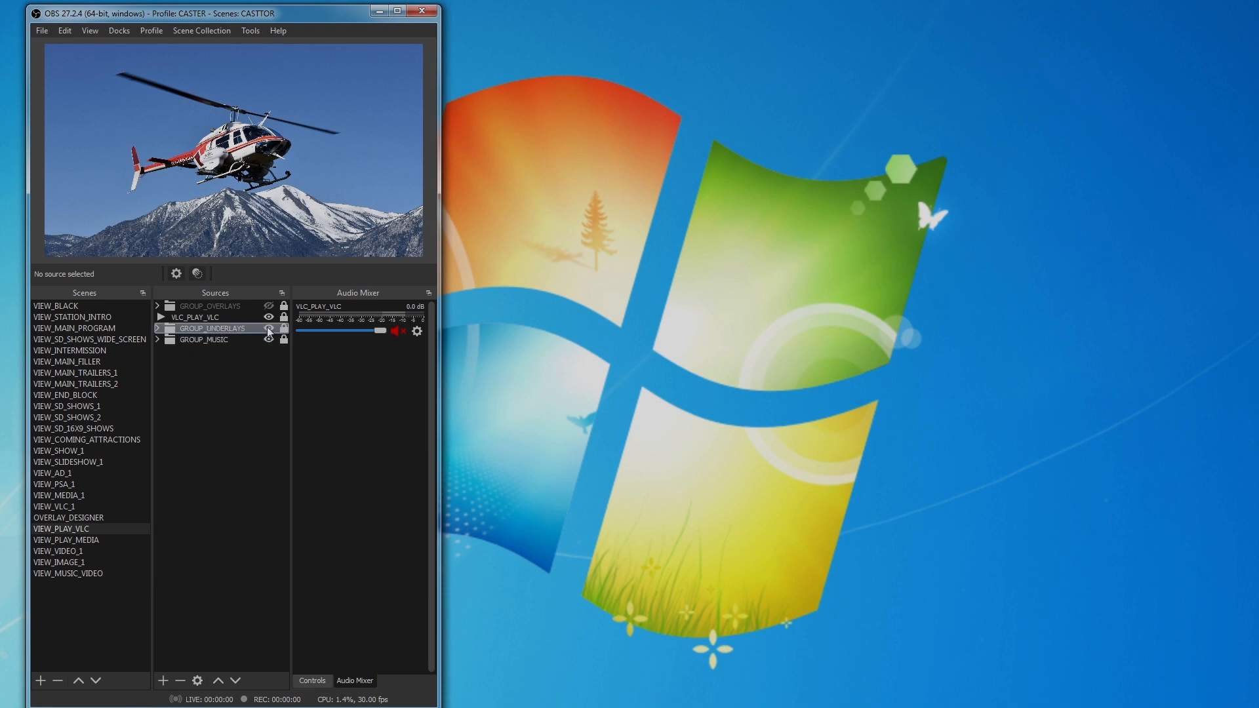
pyautogui.click(268, 328)
pyautogui.click(268, 328)
# Switch the channel background image inside GROUP_UNDERLAYS off and back on, and reshow the GROUP_OVERLAYS group.
pyautogui.click(158, 326)
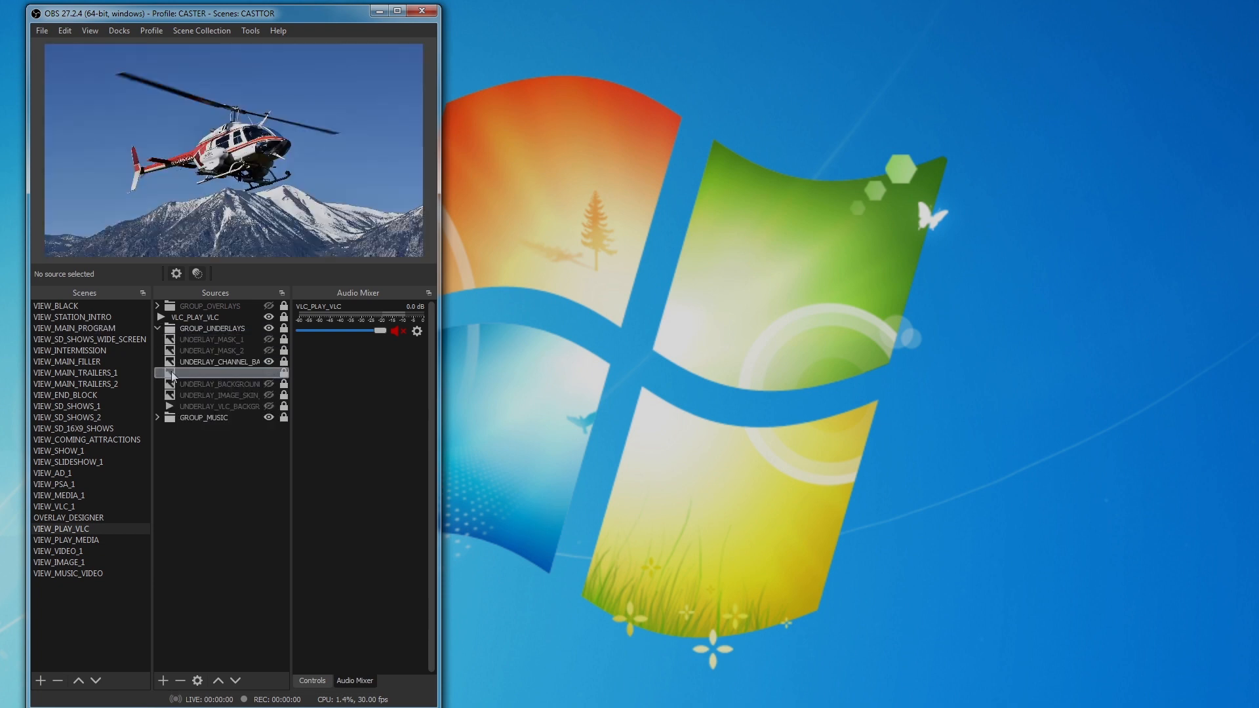
pyautogui.click(266, 361)
pyautogui.click(266, 360)
pyautogui.click(158, 328)
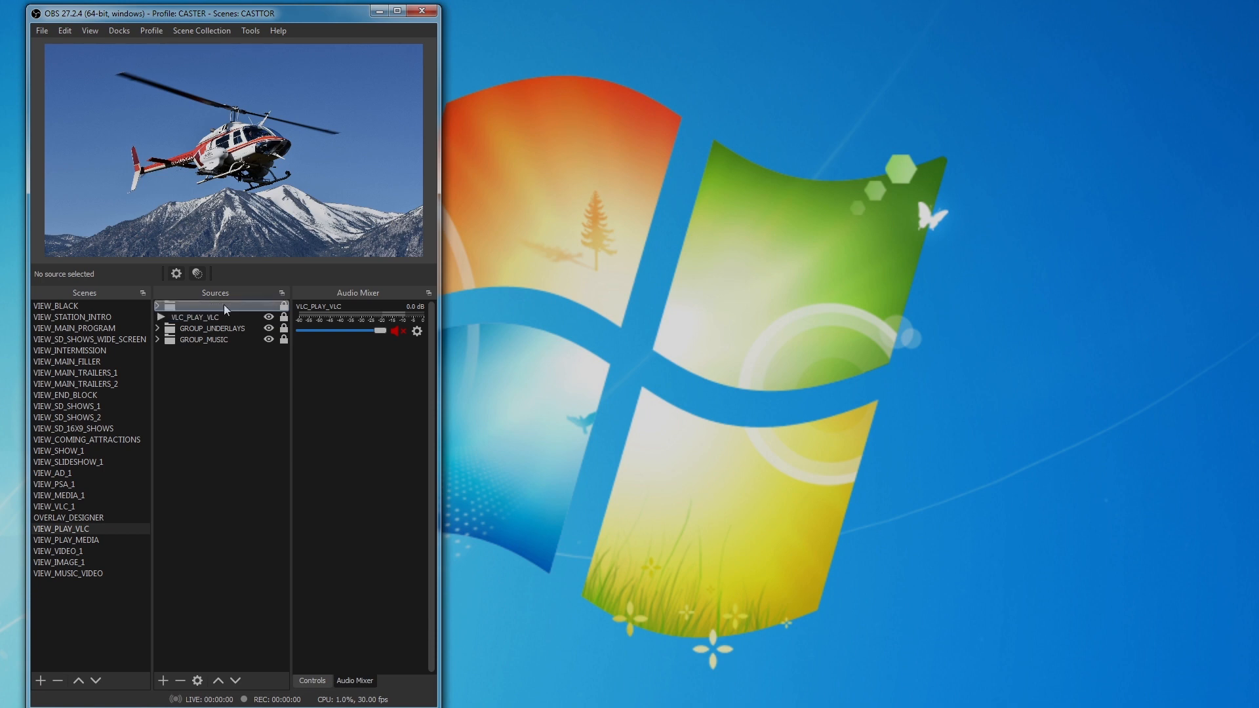
pyautogui.click(269, 306)
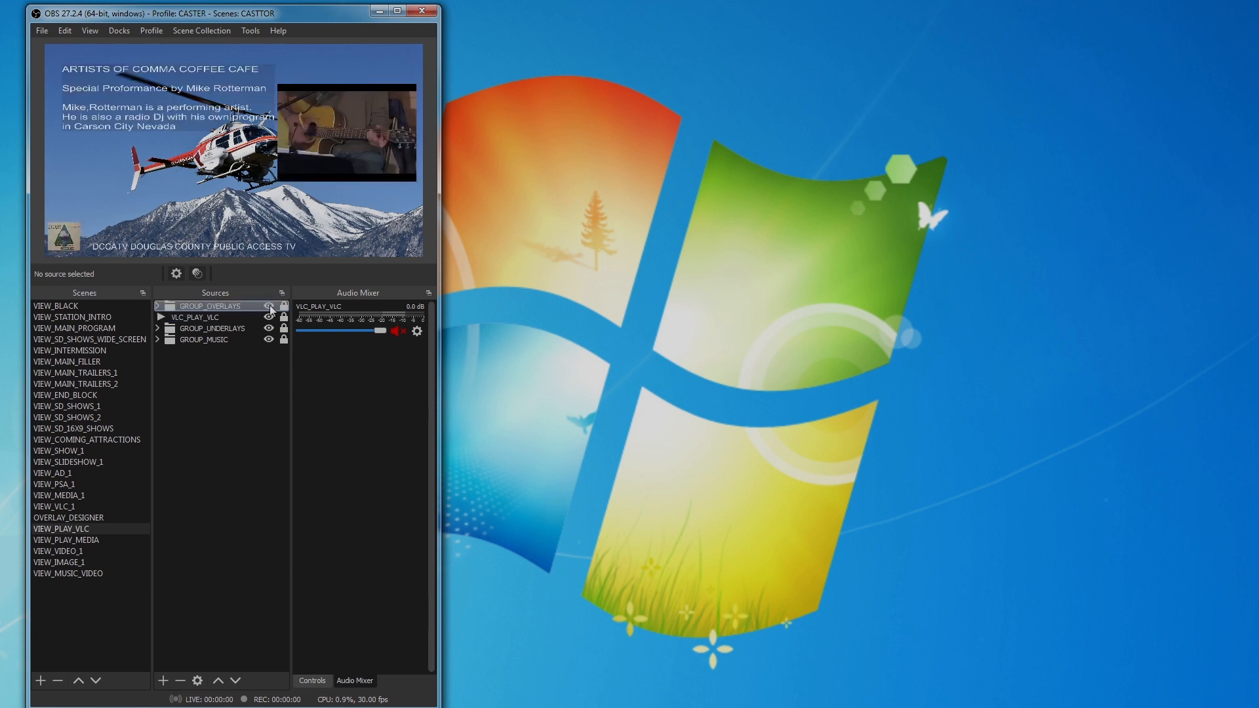
# Hide GROUP_OVERLAYS while switching GROUP_UNDERLAYS off and back on, and make GROUP_OVERLAYS visible again.
pyautogui.click(269, 305)
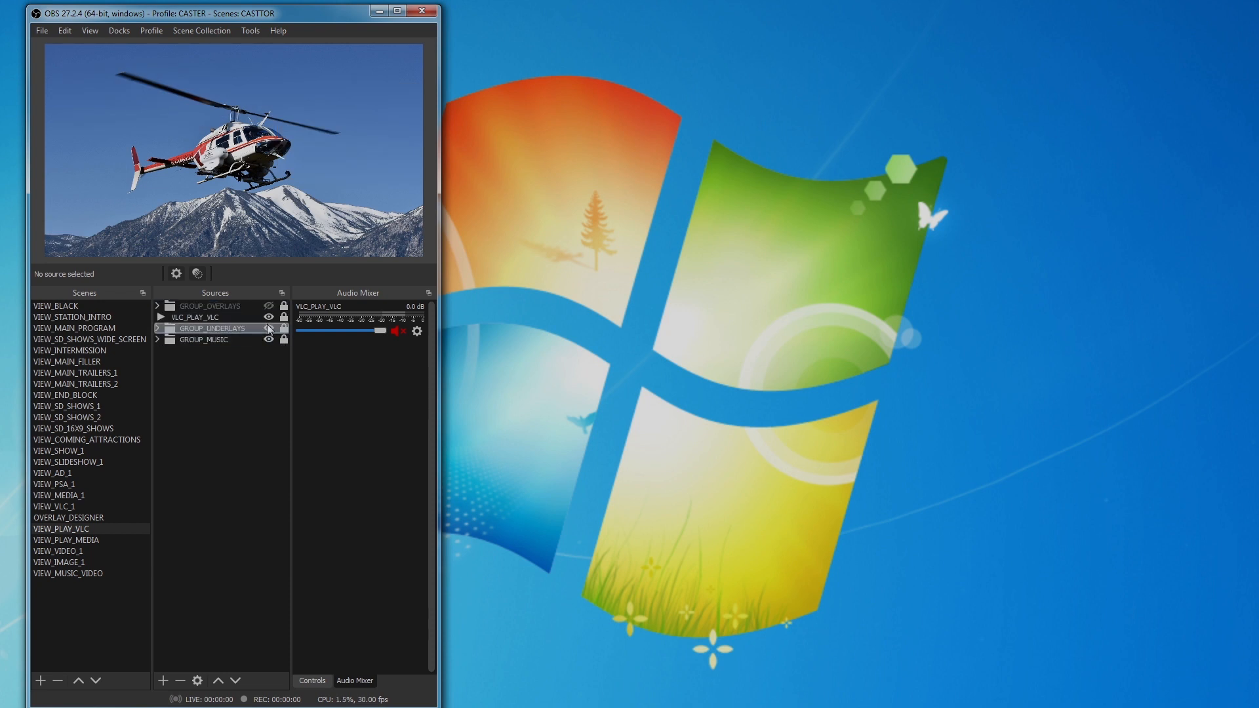
pyautogui.click(269, 328)
pyautogui.click(269, 328)
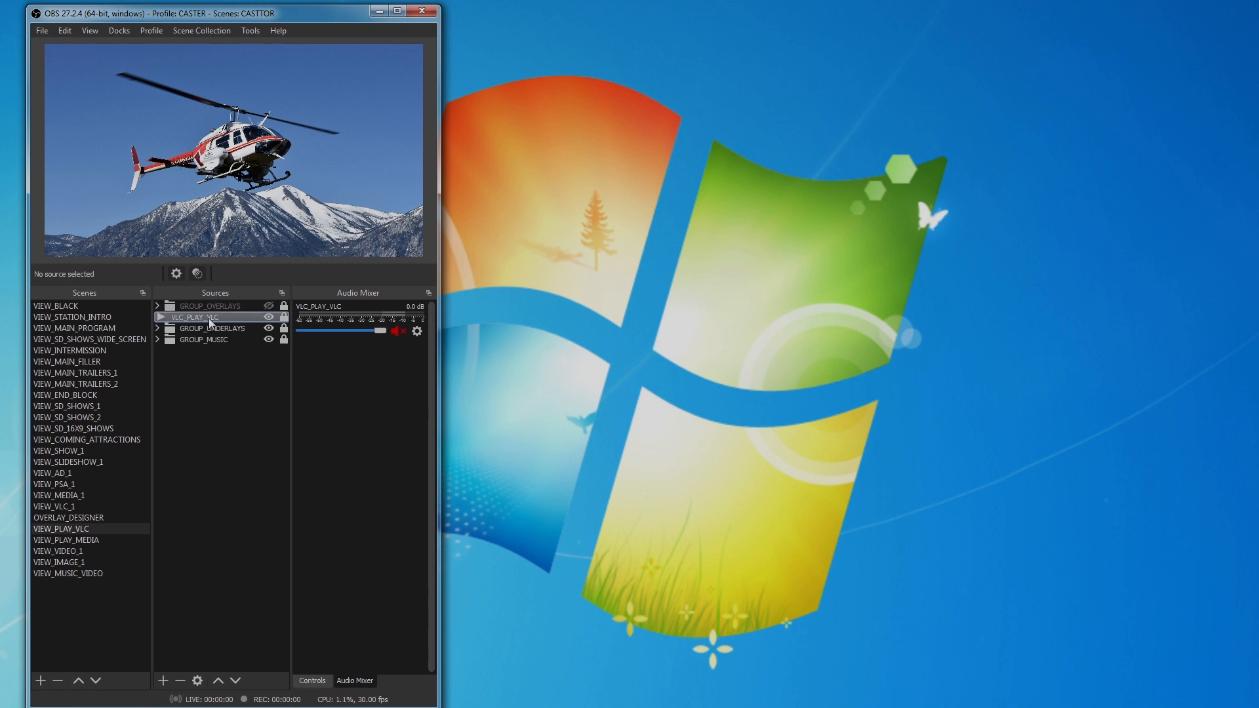
pyautogui.click(269, 305)
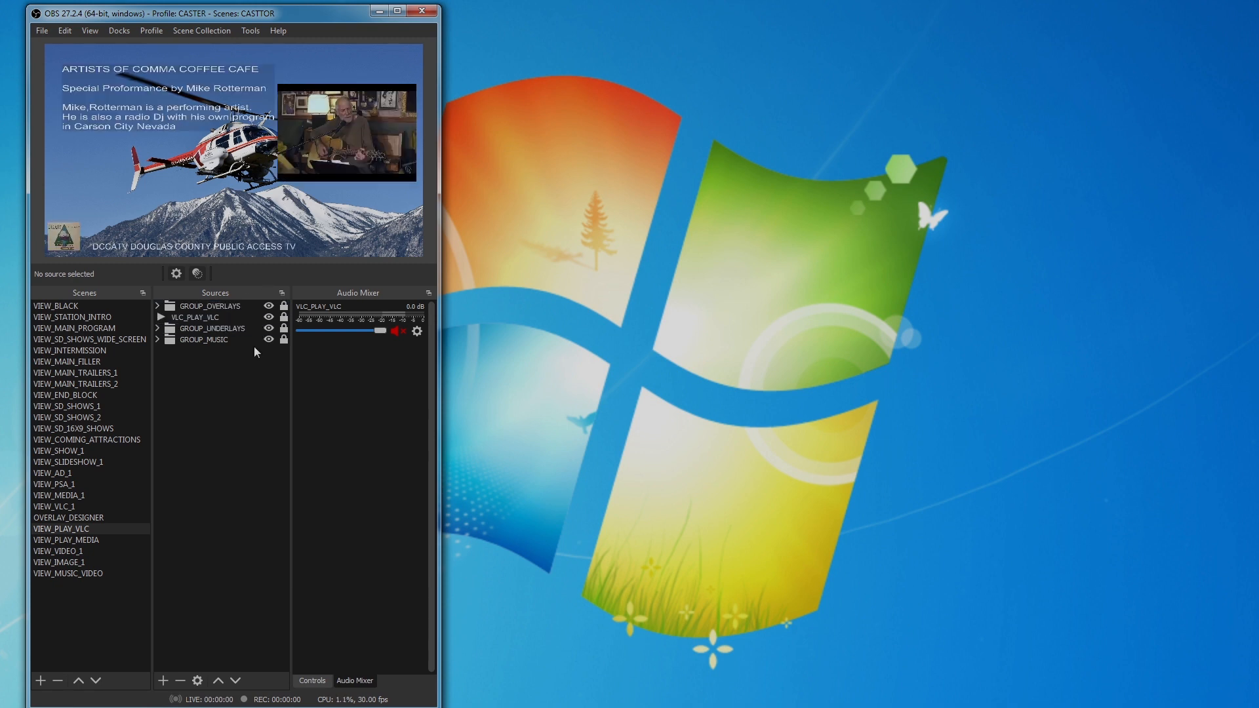
# Make the OVERLAY_BLACK source inside the GROUP_OVERLAYS group visible.
pyautogui.click(157, 306)
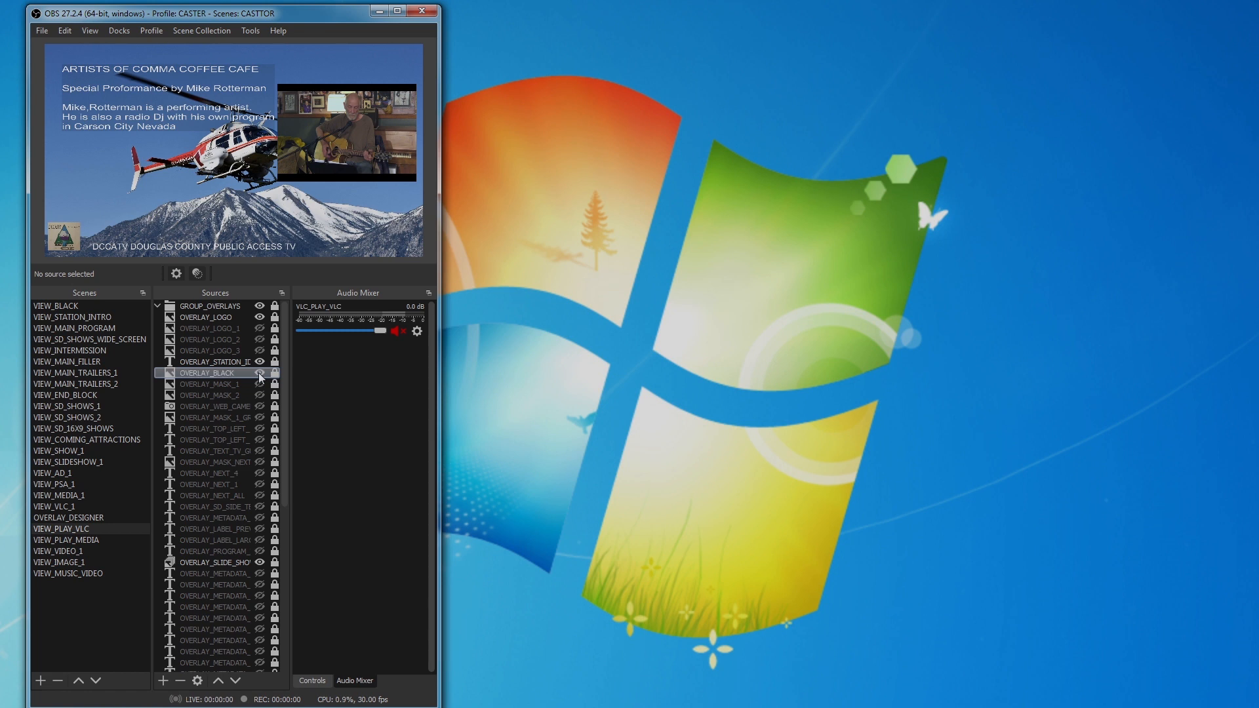
pyautogui.click(259, 372)
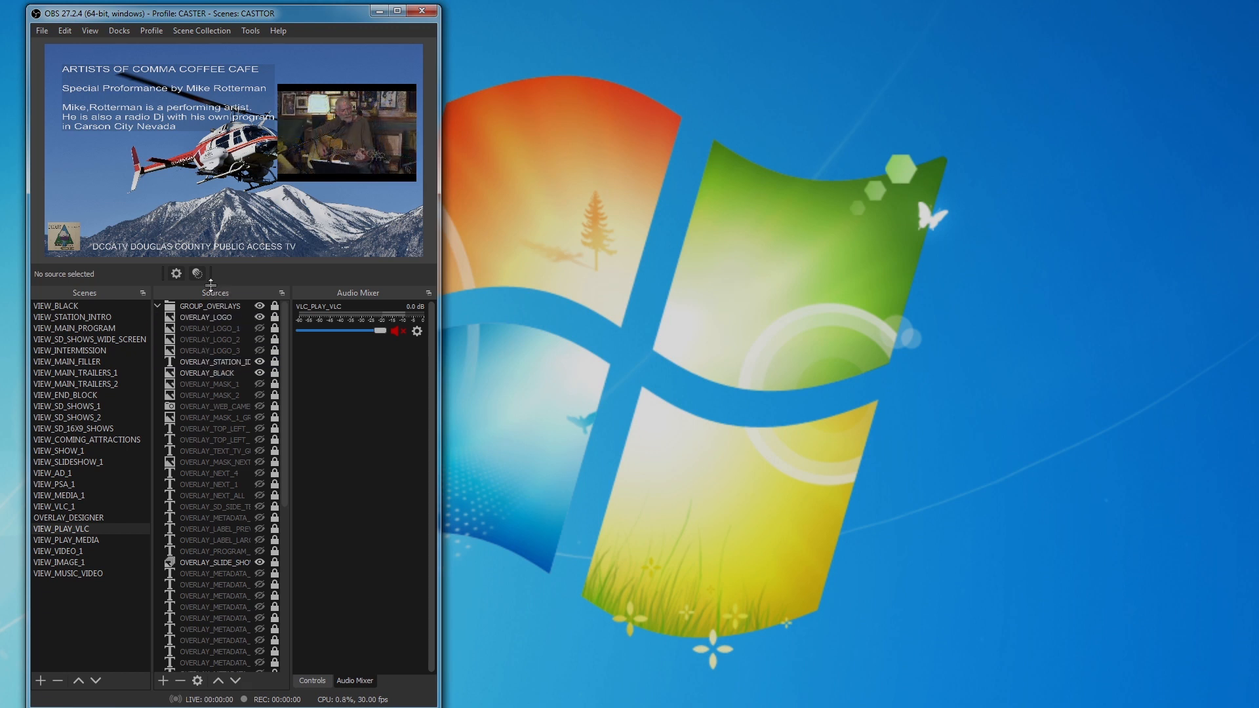
# Open the filters of OVERLAY_BLACK beside a widened main window and set the FADE_CONTROL filter's opacity to 1.0000.
pyautogui.click(210, 372)
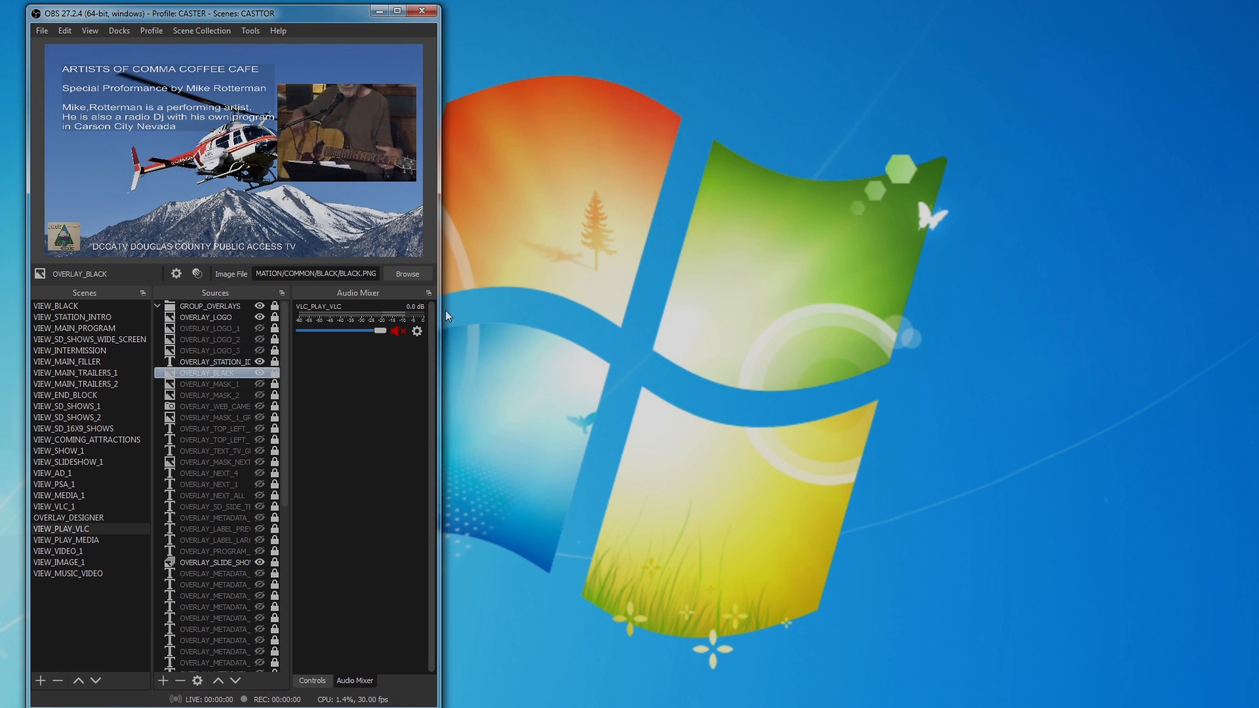
pyautogui.moveTo(437, 307); pyautogui.dragTo(532, 306)
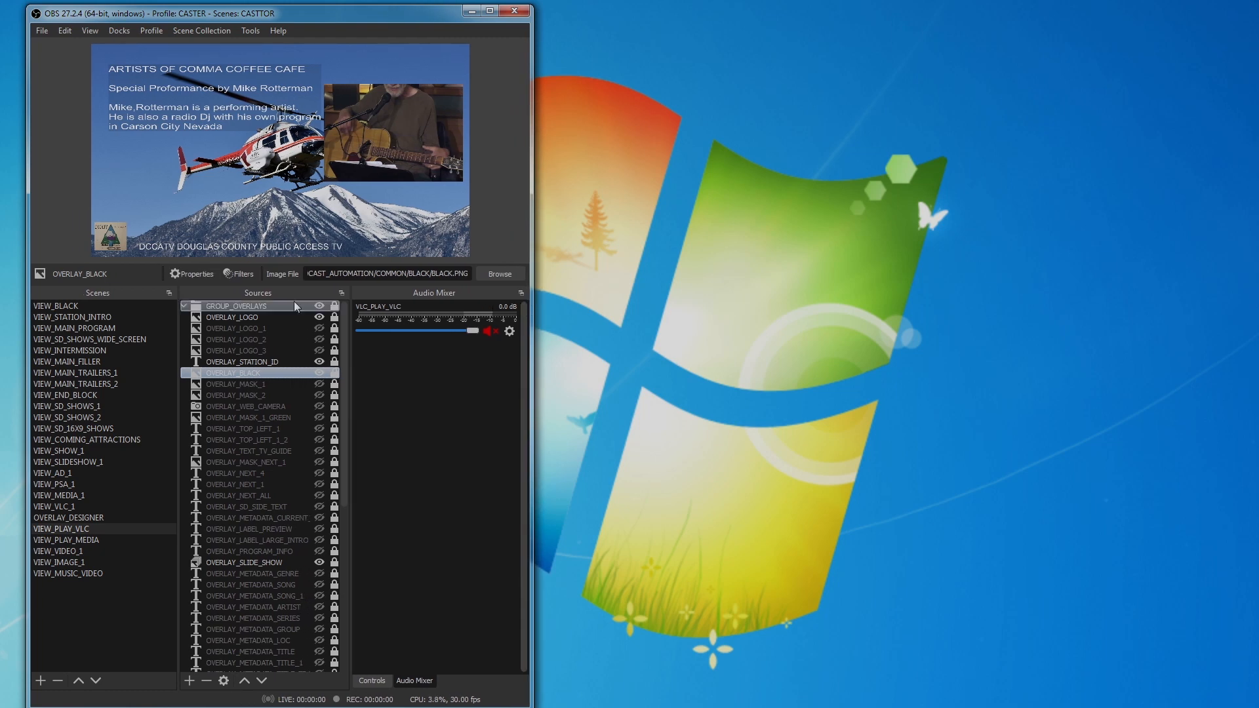
pyautogui.click(235, 273)
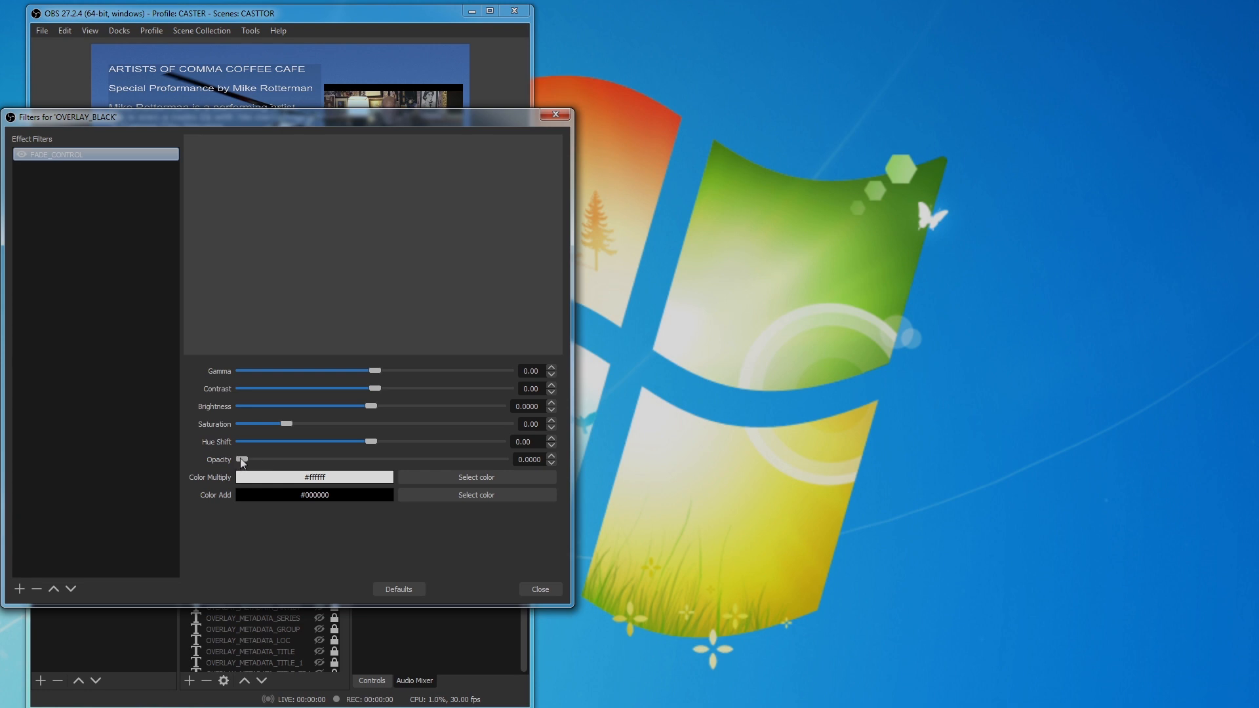
pyautogui.moveTo(201, 120); pyautogui.dragTo(741, 21)
pyautogui.moveTo(782, 362); pyautogui.dragTo(1056, 359)
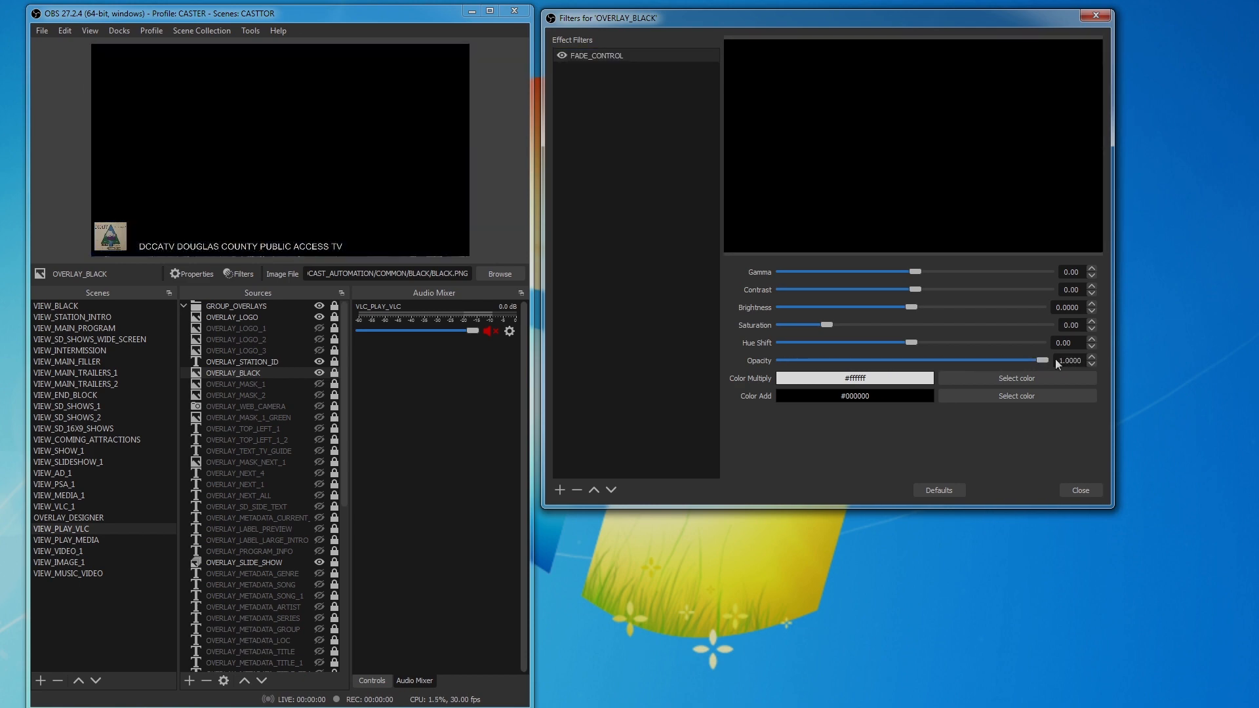
# Lower OVERLAY_BLACK's FADE_CONTROL opacity to 0.0000 and raise it back to 1.0000, and check the source's image file properties.
pyautogui.moveTo(1042, 360); pyautogui.dragTo(779, 369)
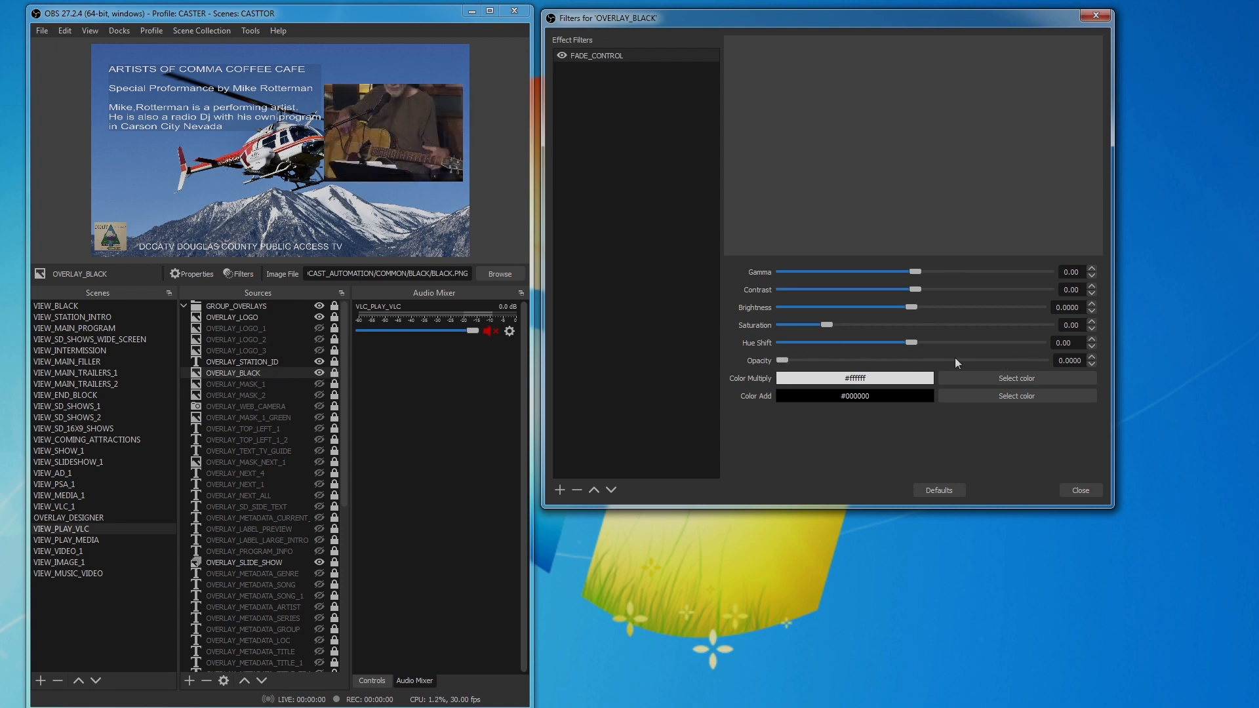
pyautogui.moveTo(783, 361); pyautogui.dragTo(1060, 362)
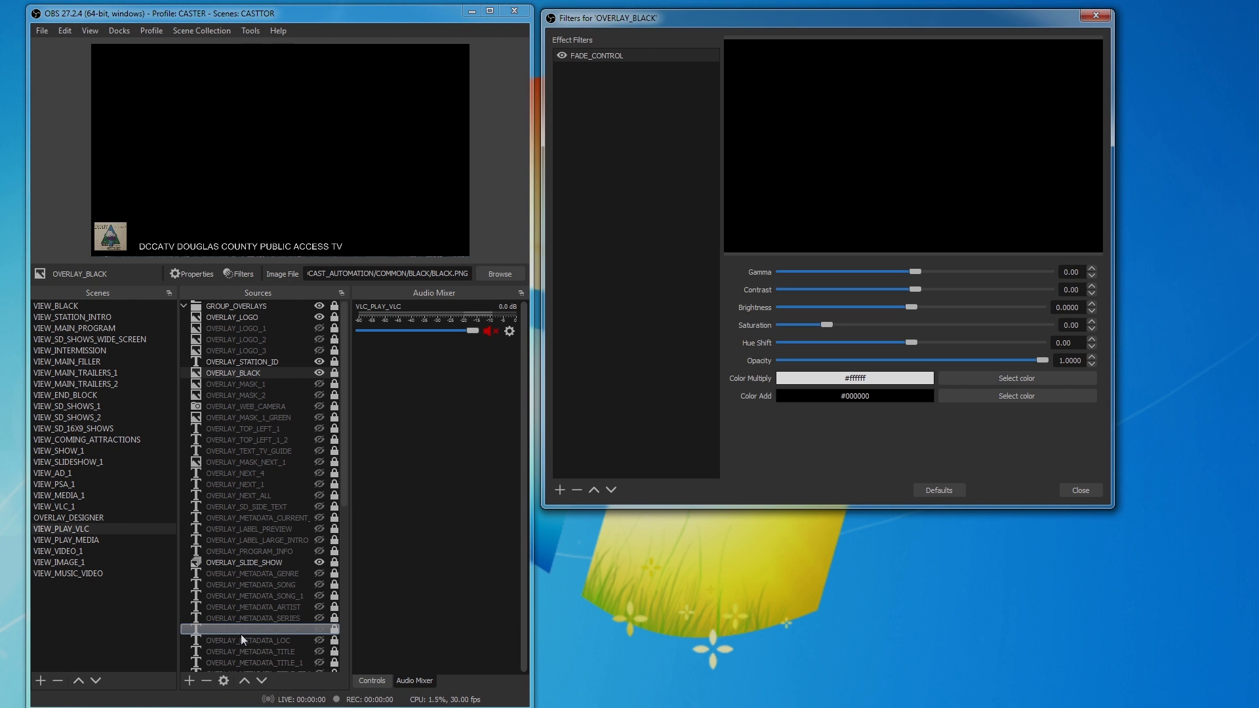
pyautogui.doubleClick(251, 374)
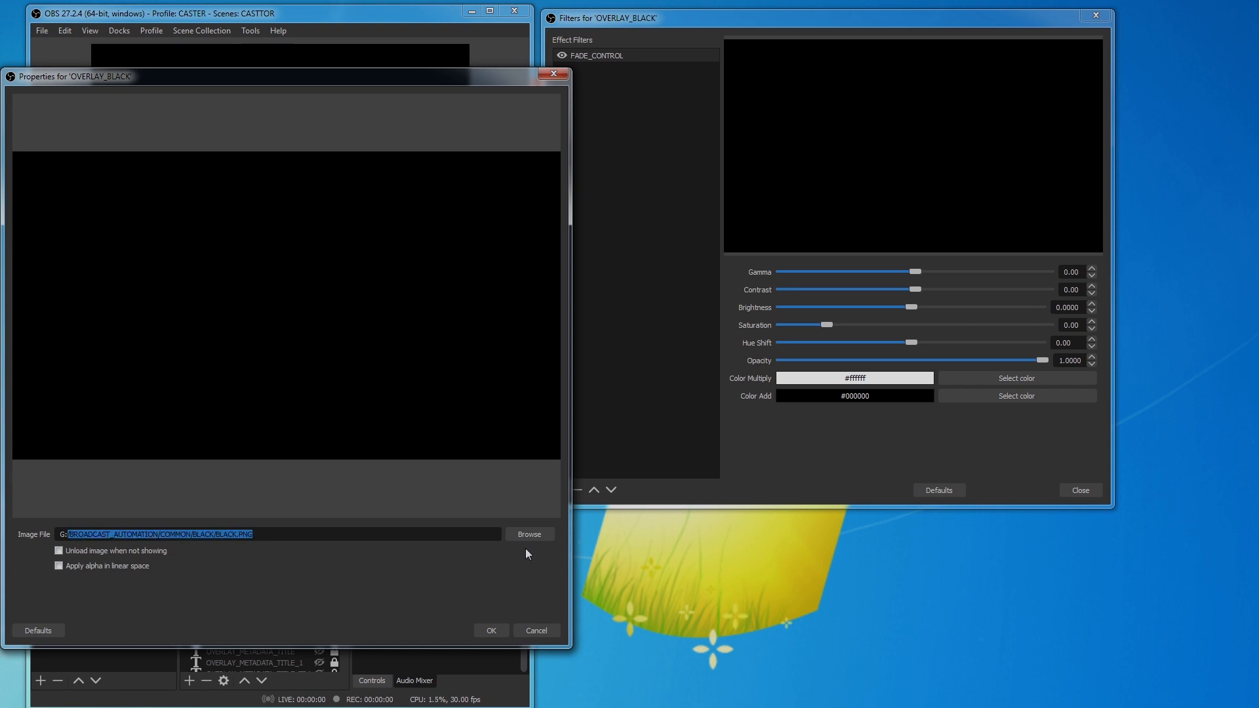
pyautogui.click(539, 630)
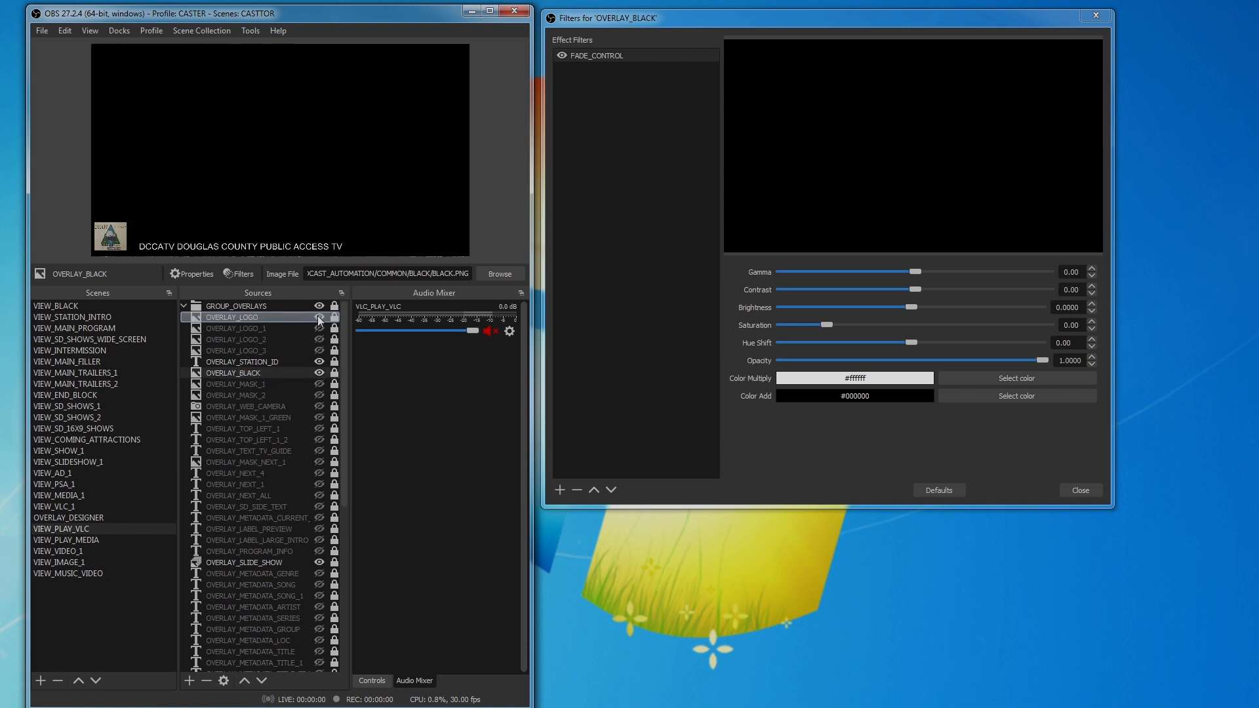
# Switch the OVERLAY_STATION_ID text inside GROUP_OVERLAYS off and back on.
pyautogui.click(317, 364)
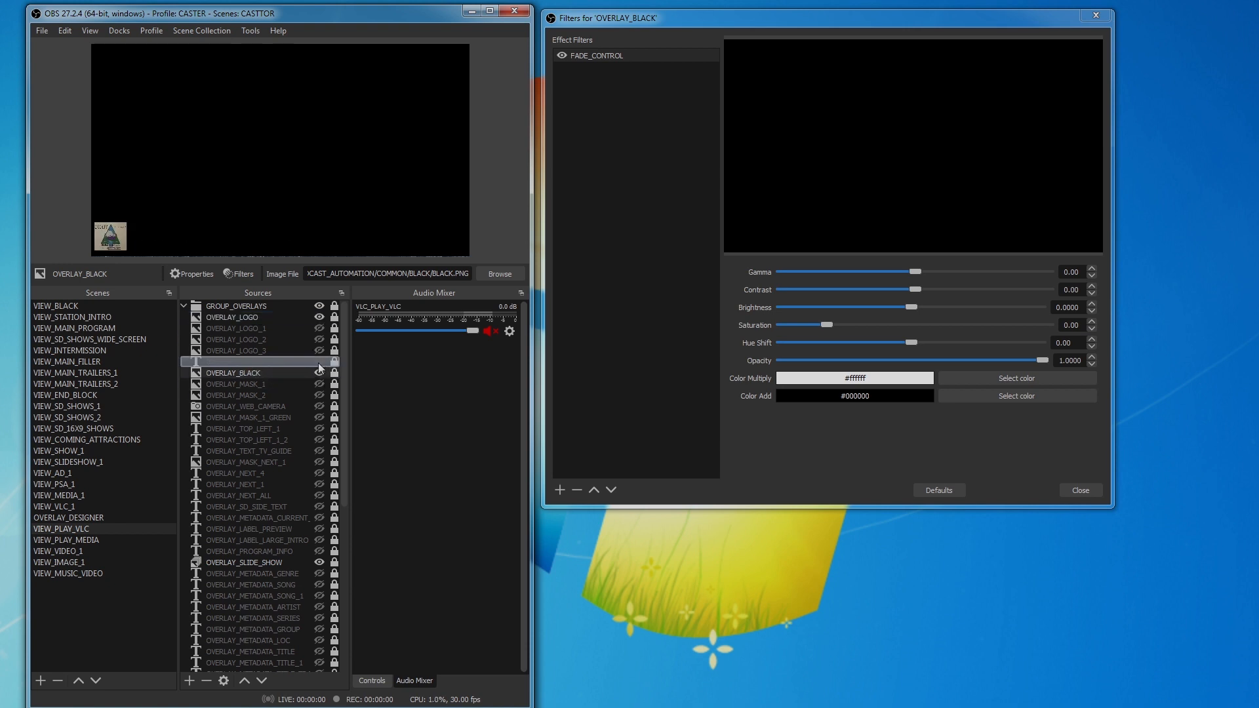
pyautogui.click(318, 364)
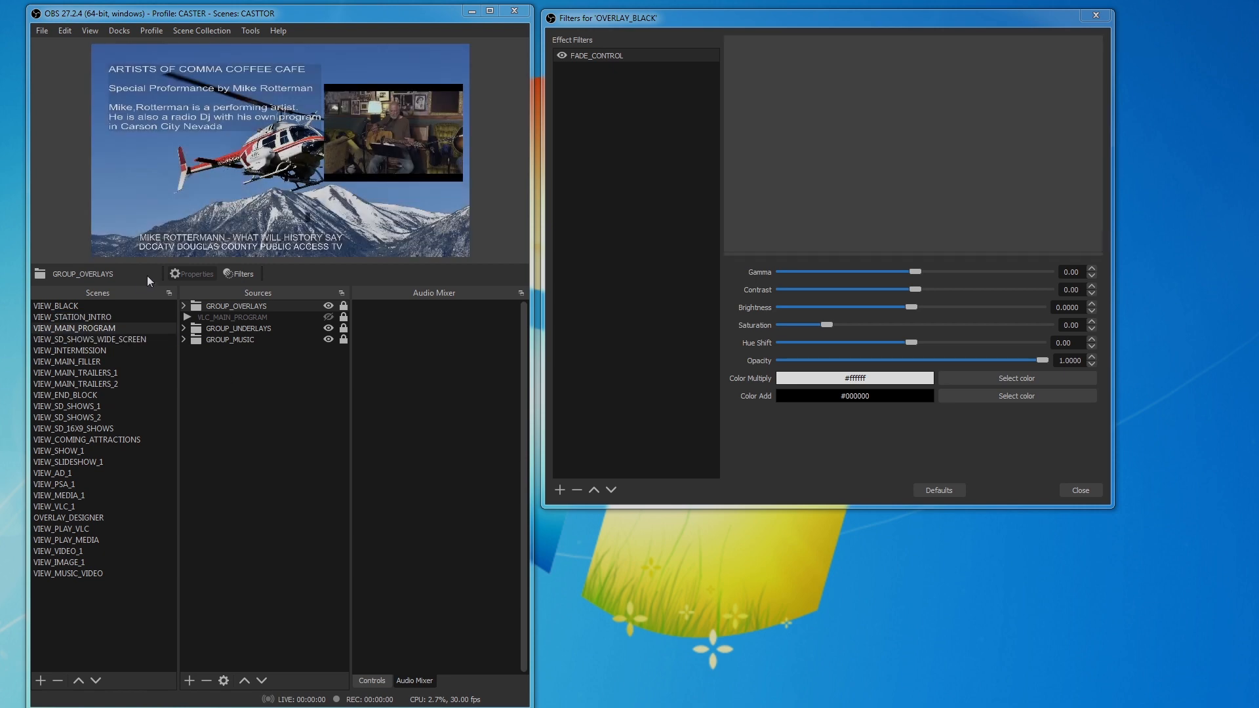
# Expand GROUP_OVERLAYS in the VIEW_MAIN_PROGRAM scene, and mute and unmute the VLC_PLAY_VLC audio in VIEW_PLAY_VLC.
pyautogui.click(184, 306)
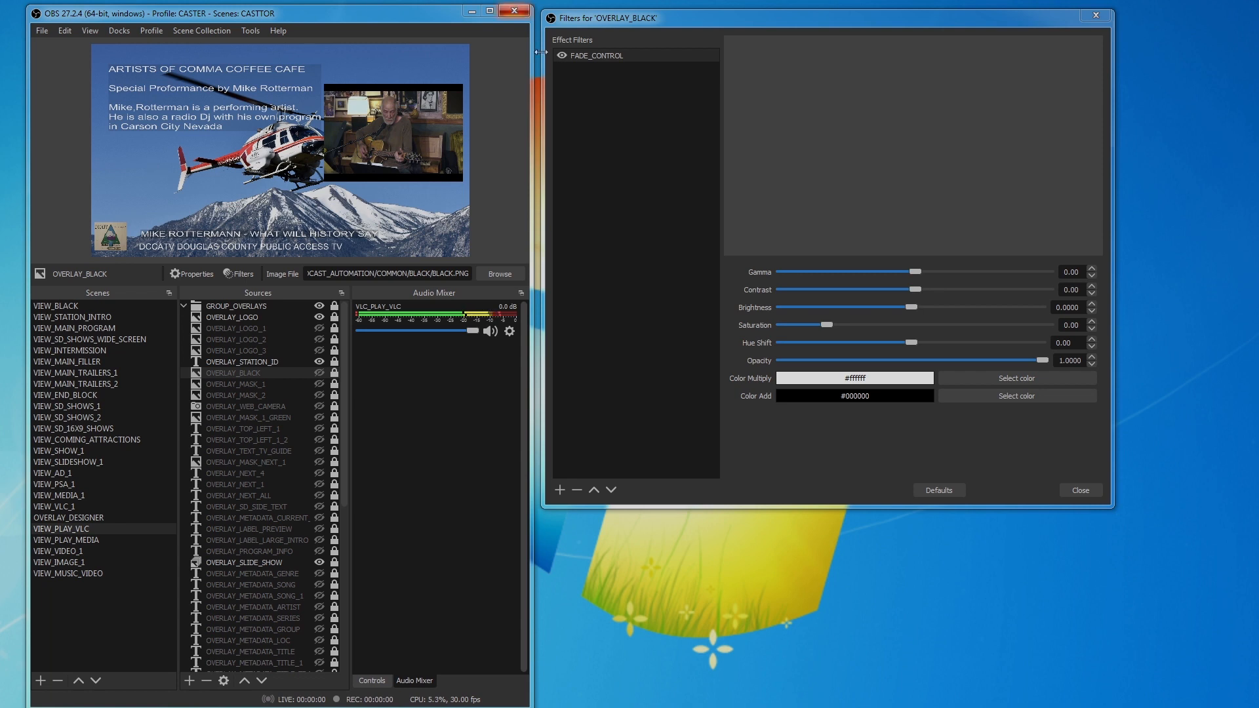
pyautogui.click(490, 332)
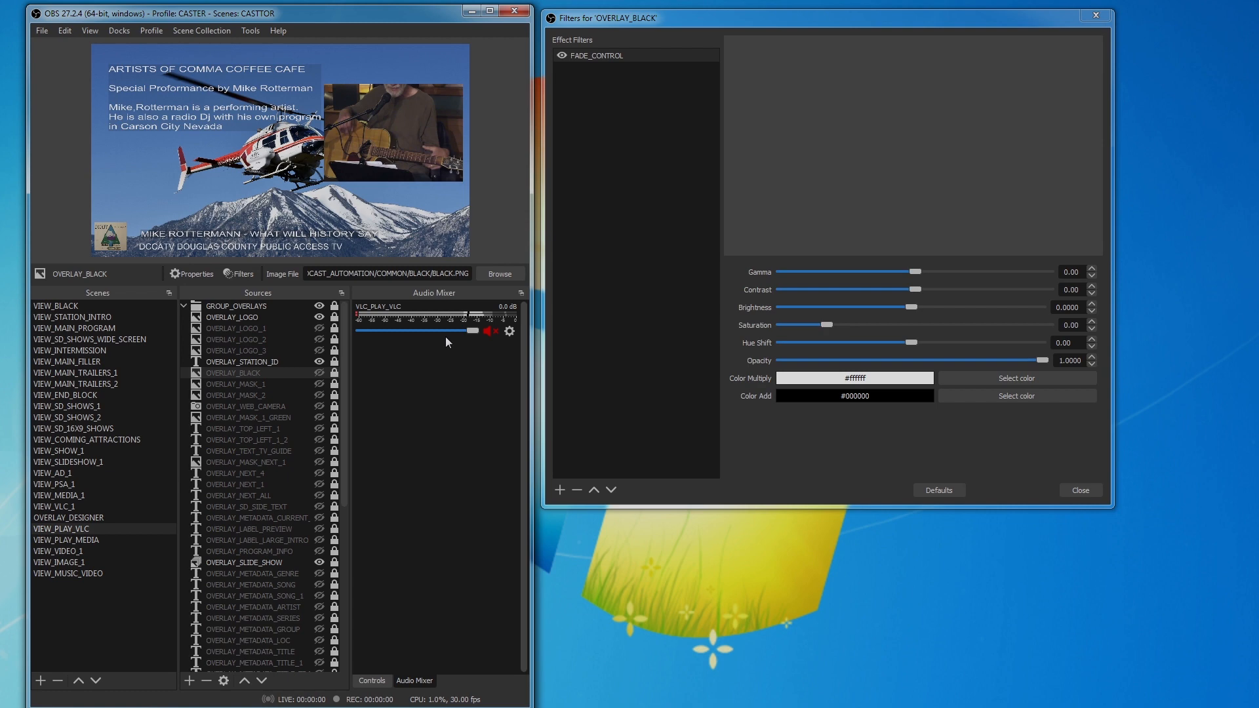
pyautogui.click(491, 332)
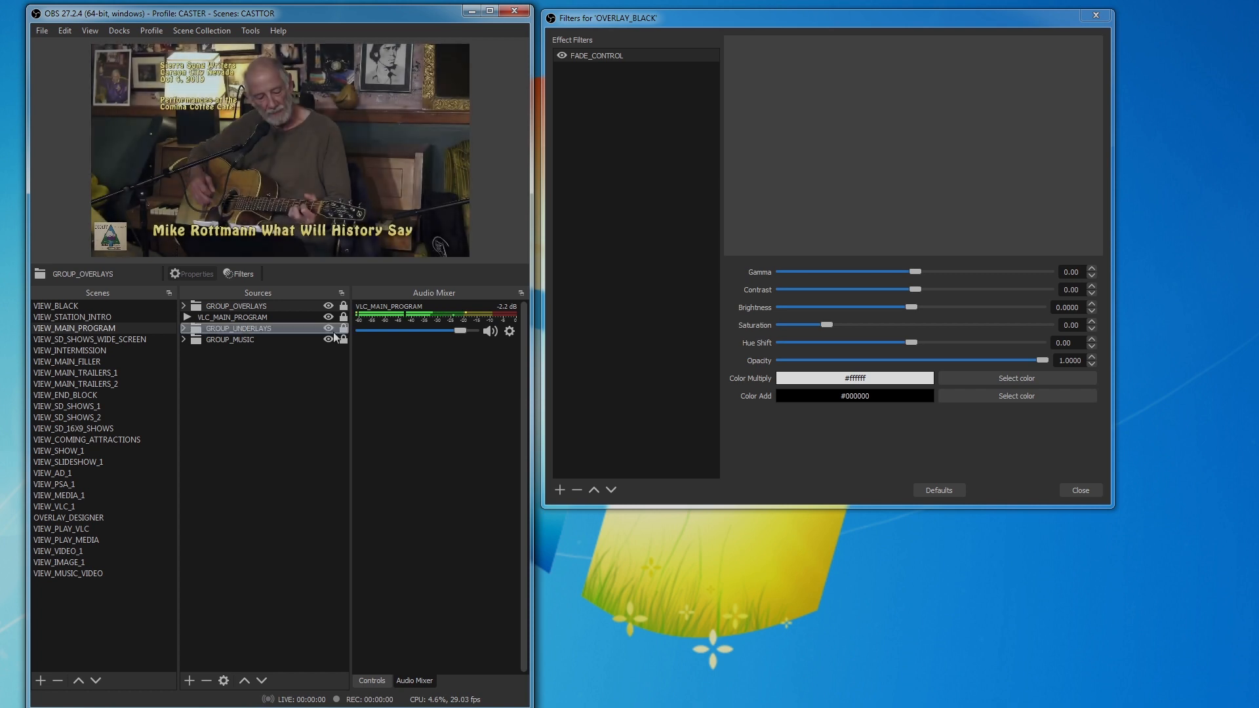
# Expand GROUP_OVERLAYS in VIEW_MAIN_PROGRAM, mute the VLC_MAIN_PROGRAM audio, and collapse the group again.
pyautogui.click(185, 306)
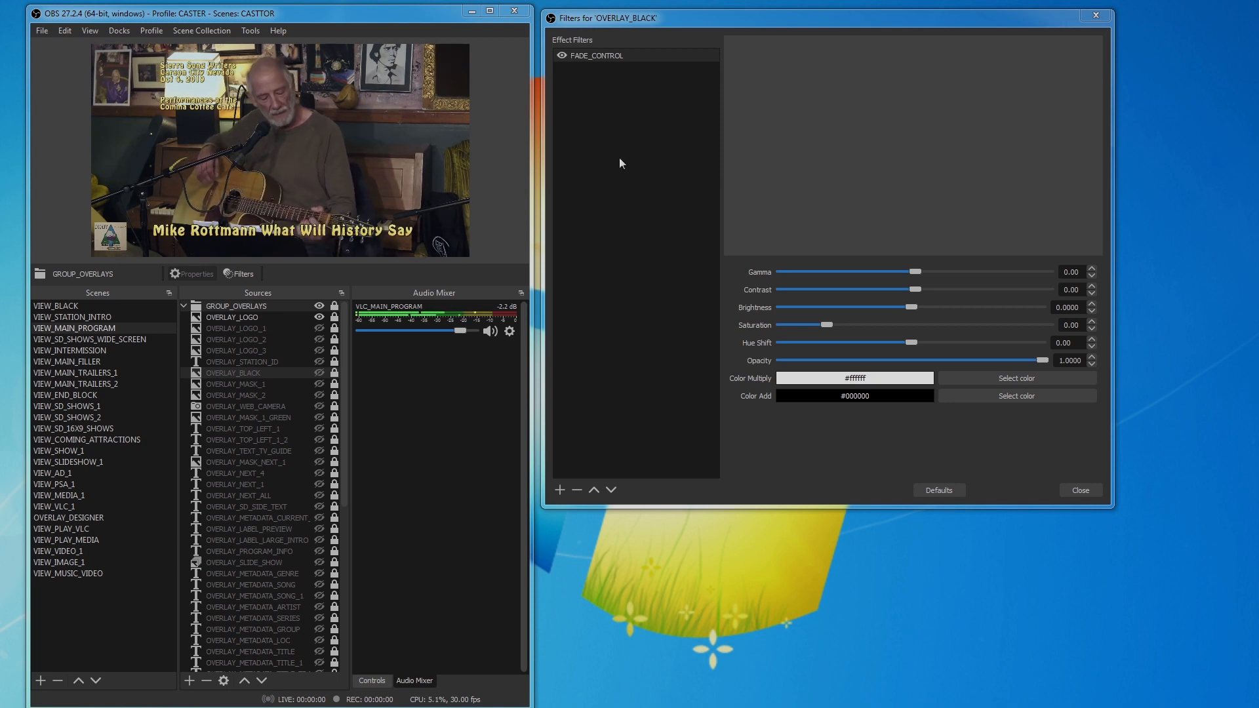
pyautogui.click(489, 331)
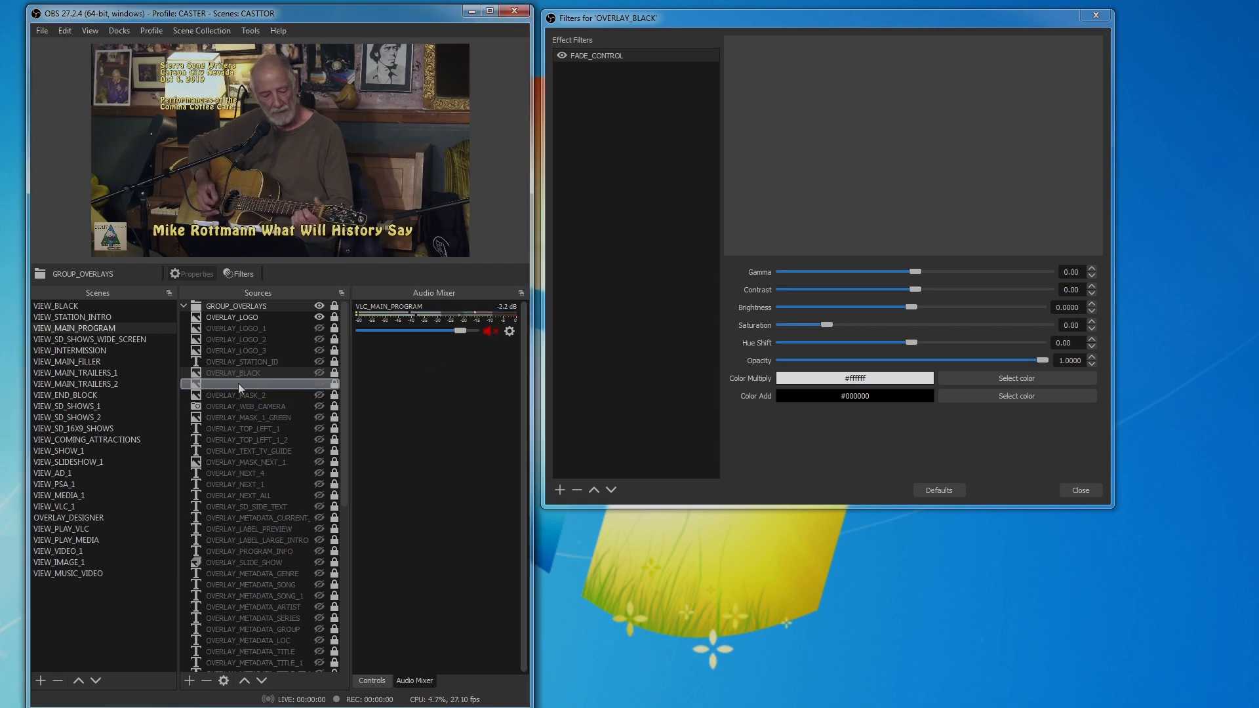
pyautogui.click(184, 307)
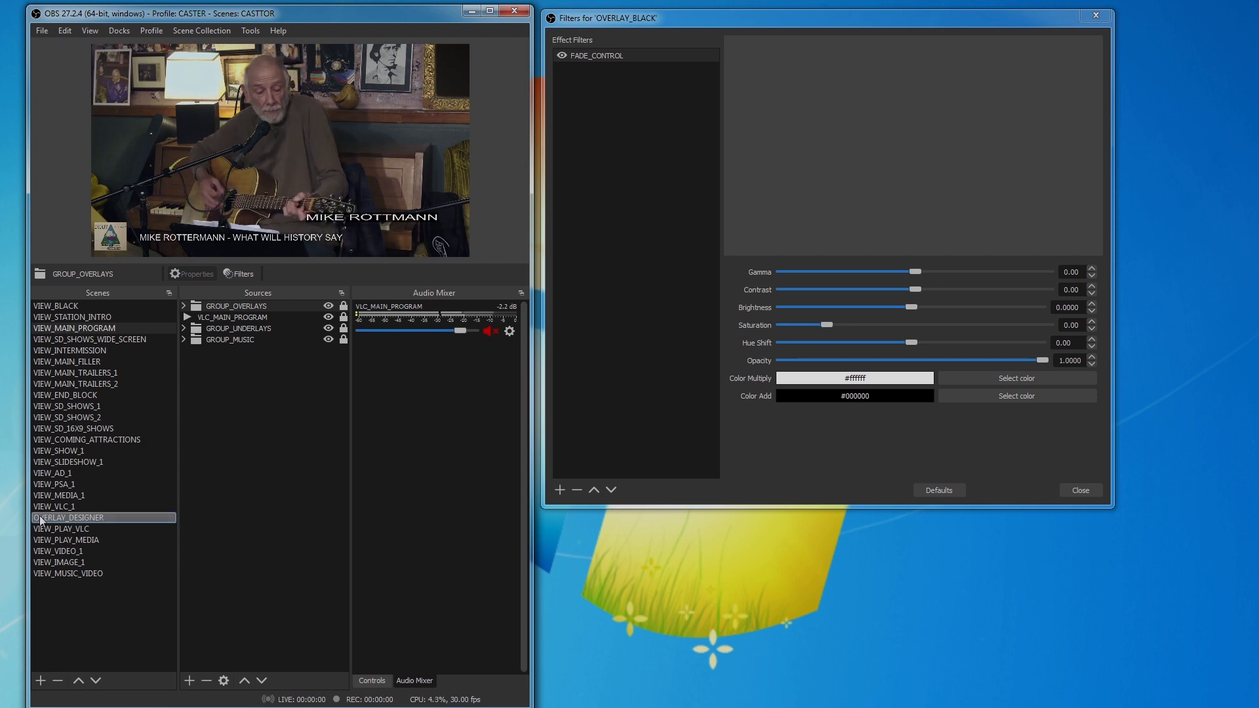
# Examine the source structure of the scenes from VIEW_SD_SHOWS_WIDE_SCREEN down to VIEW_SLIDESHOW_1, and return to VIEW_MAIN_PROGRAM.
pyautogui.click(88, 340)
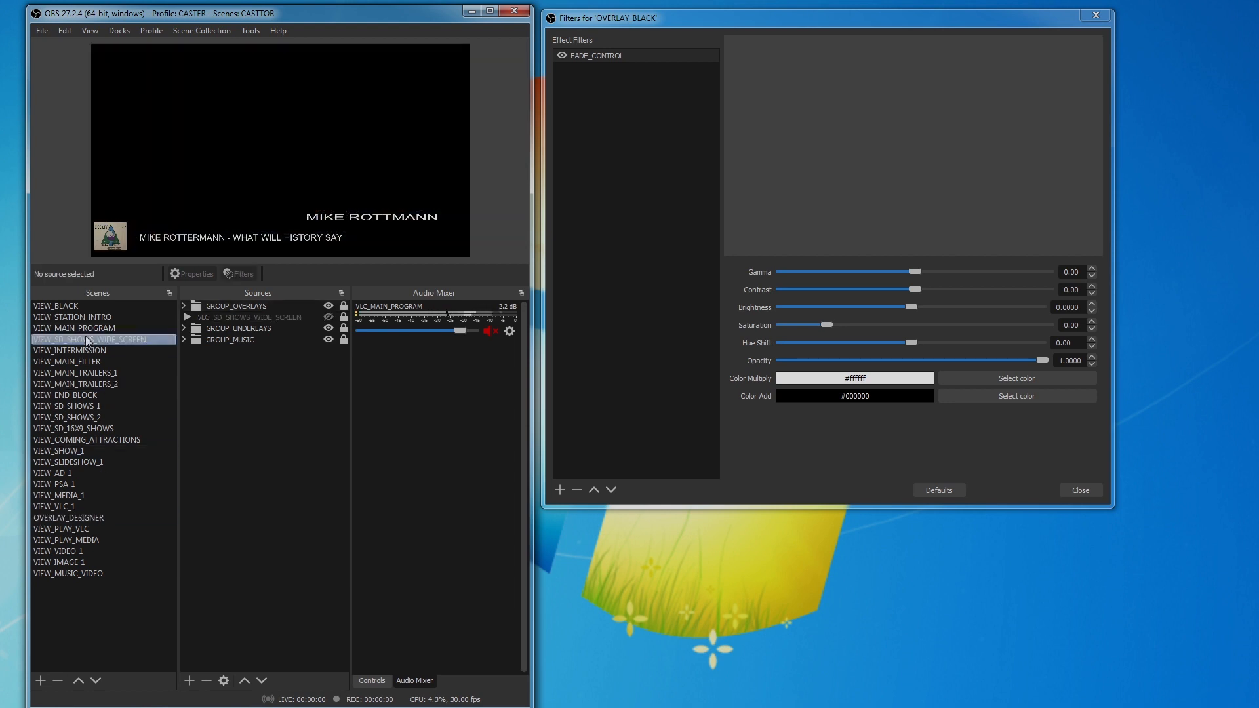
pyautogui.click(90, 349)
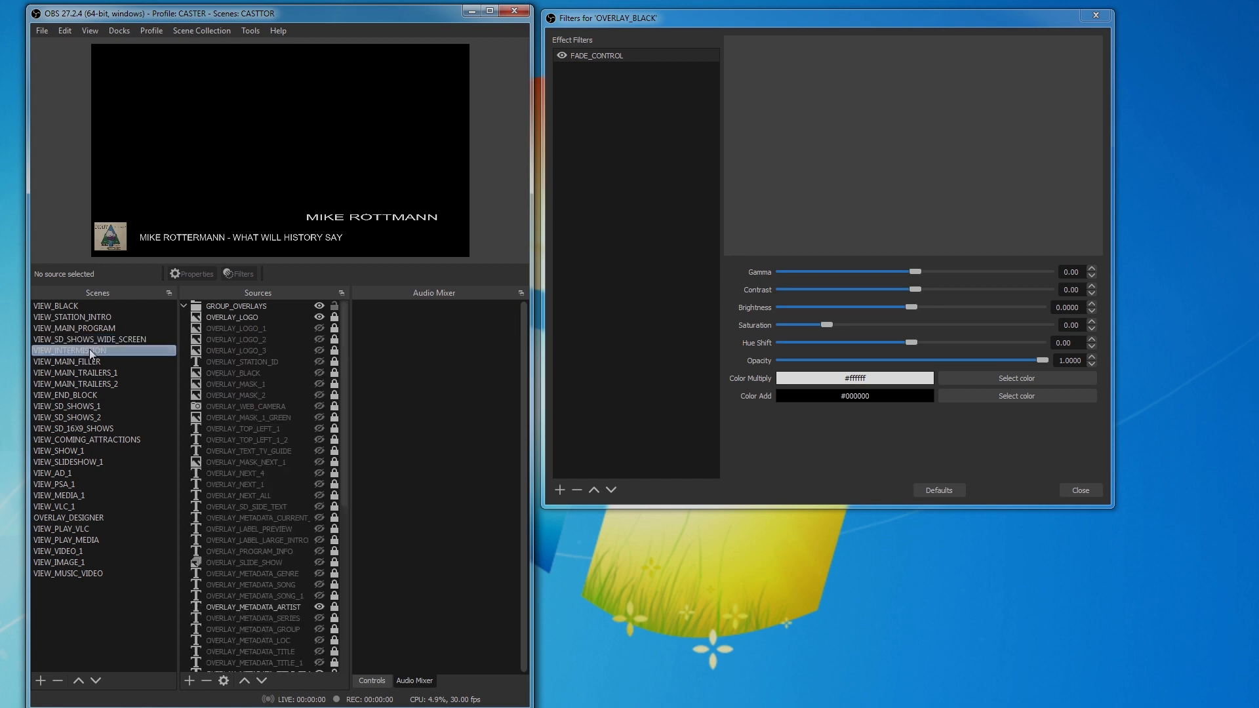
pyautogui.click(81, 372)
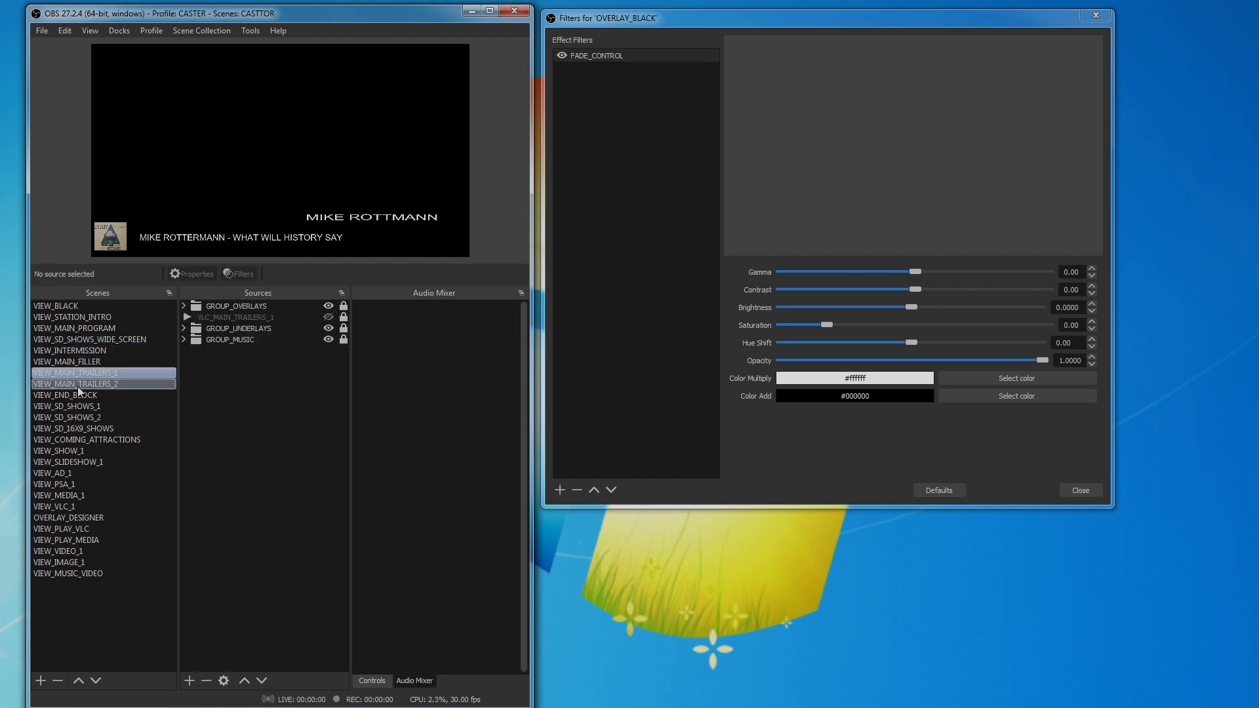
pyautogui.click(77, 386)
pyautogui.click(73, 396)
pyautogui.click(72, 406)
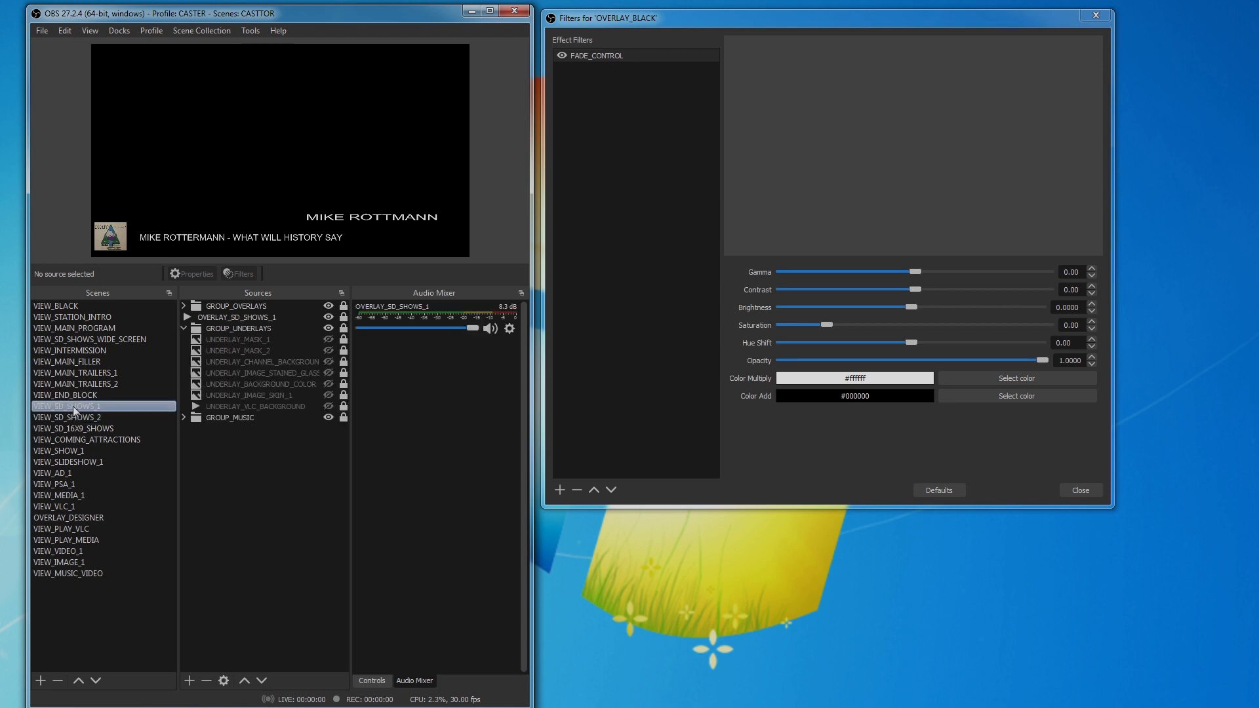
pyautogui.click(71, 417)
pyautogui.click(55, 462)
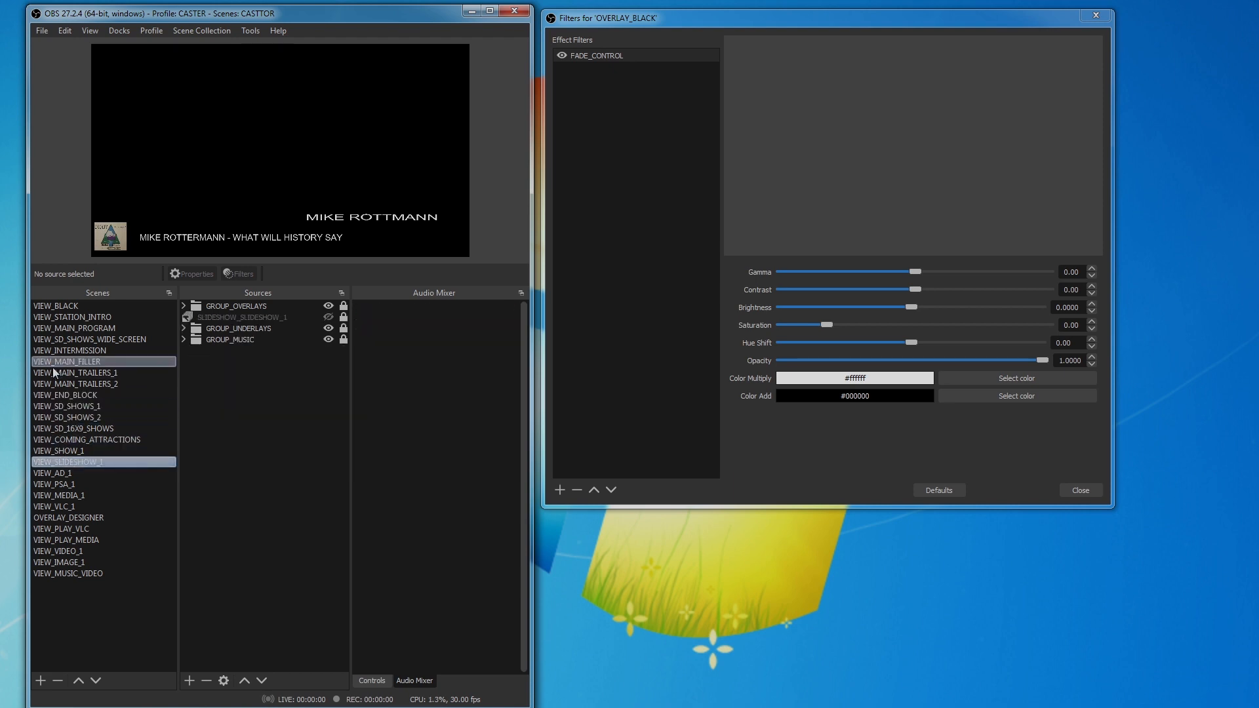
pyautogui.click(81, 327)
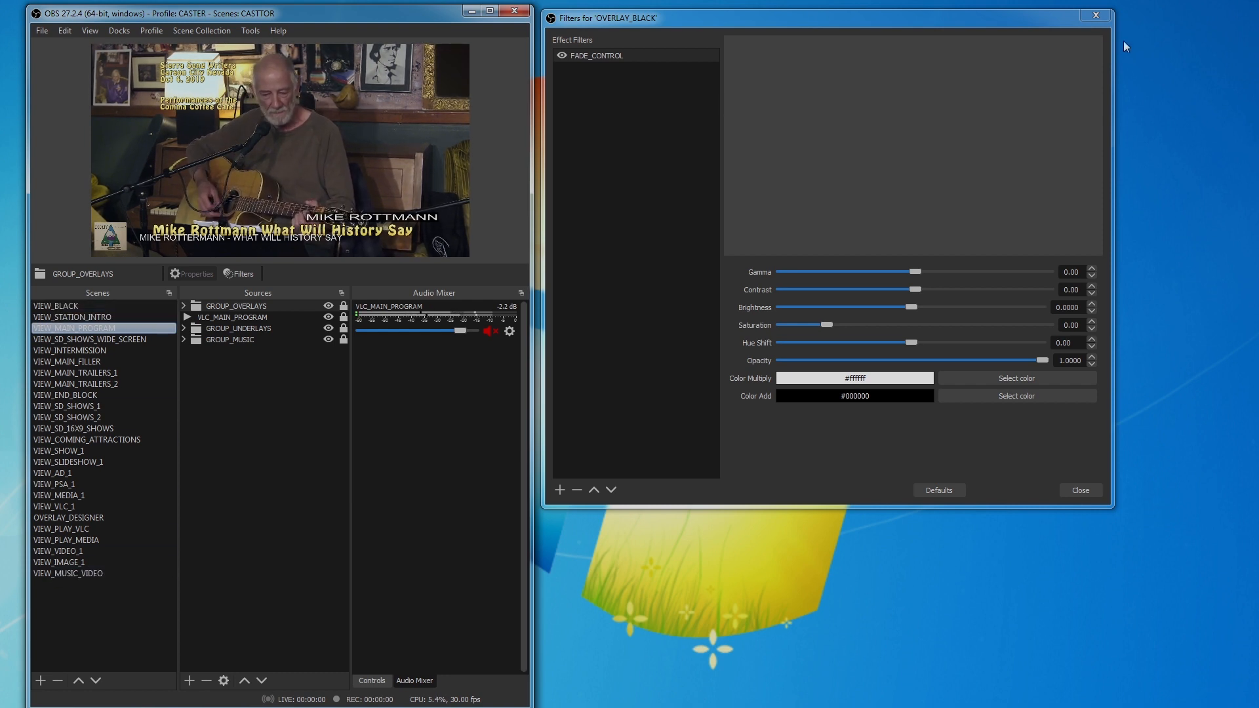
# Close the OVERLAY_BLACK filters window and place the PowerPoint presentation with the 30-minute timeline slide beside OBS.
pyautogui.click(1096, 14)
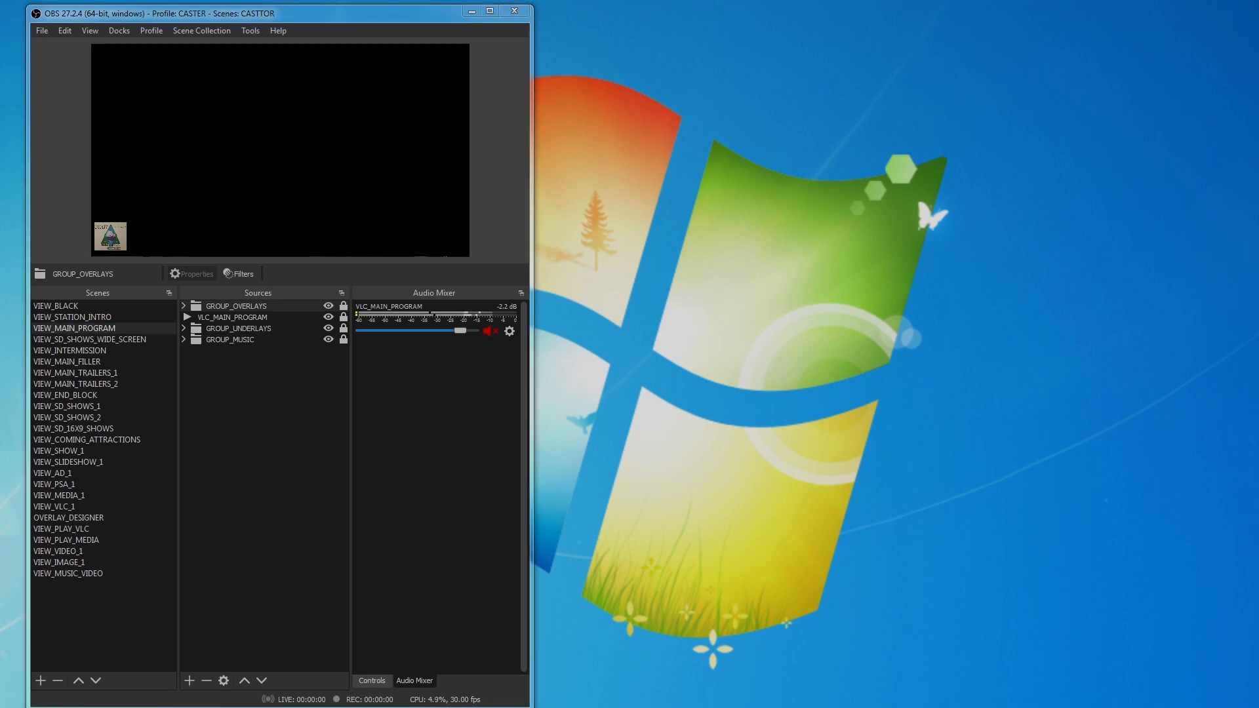
pyautogui.moveTo(0, 504); pyautogui.dragTo(1055, 30)
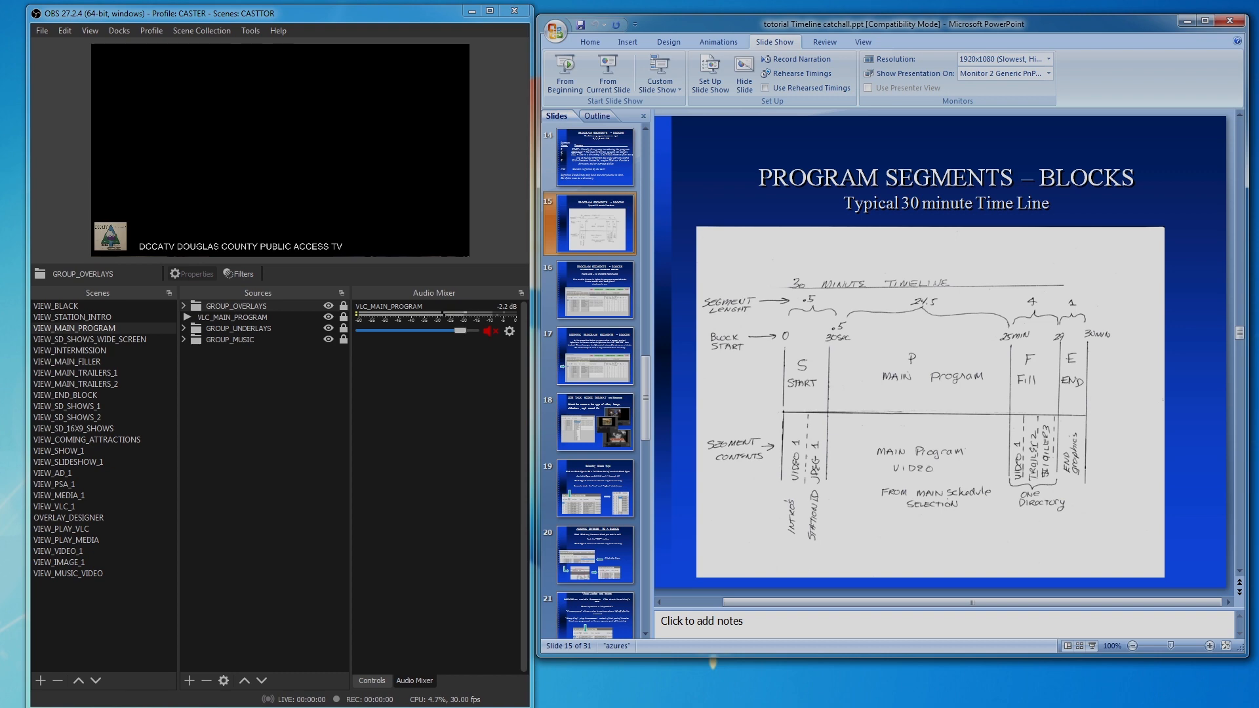
# Bring the Program Schedule Editor into view, open the SD_WIDE_SCREEN timeline in its timeline editor, and narrow the File Name column.
pyautogui.moveTo(0, 295); pyautogui.dragTo(823, 42)
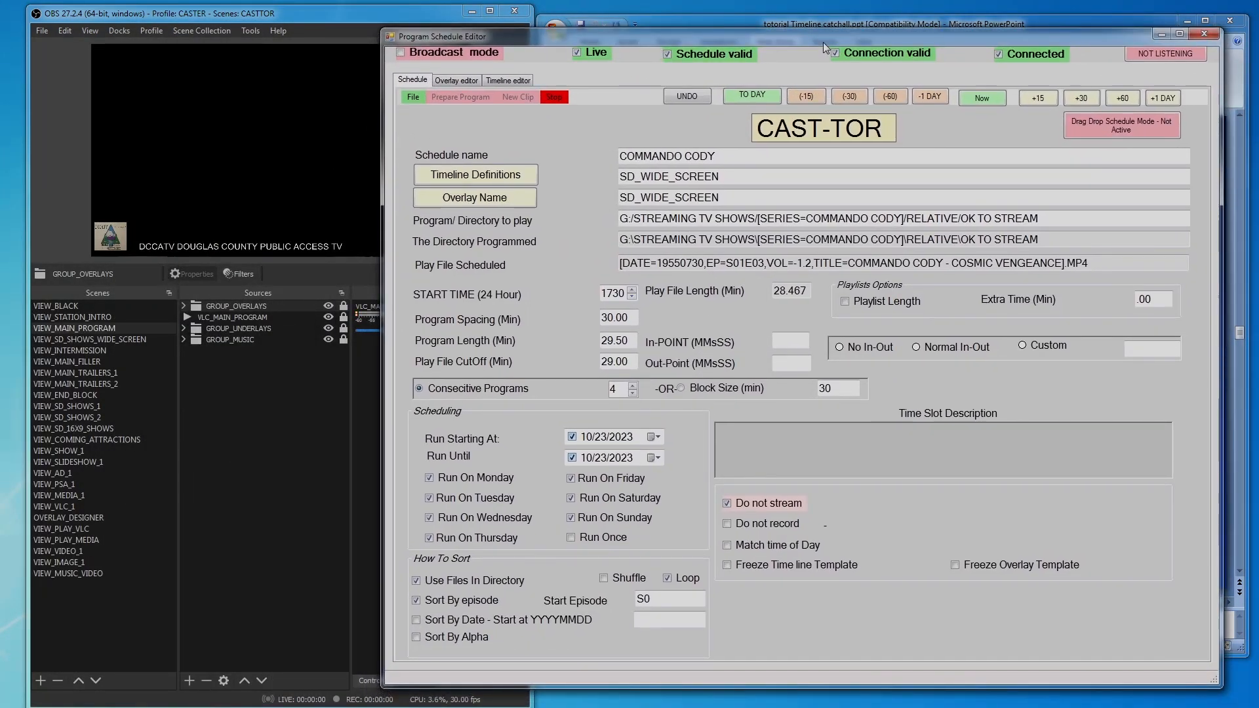
pyautogui.click(522, 81)
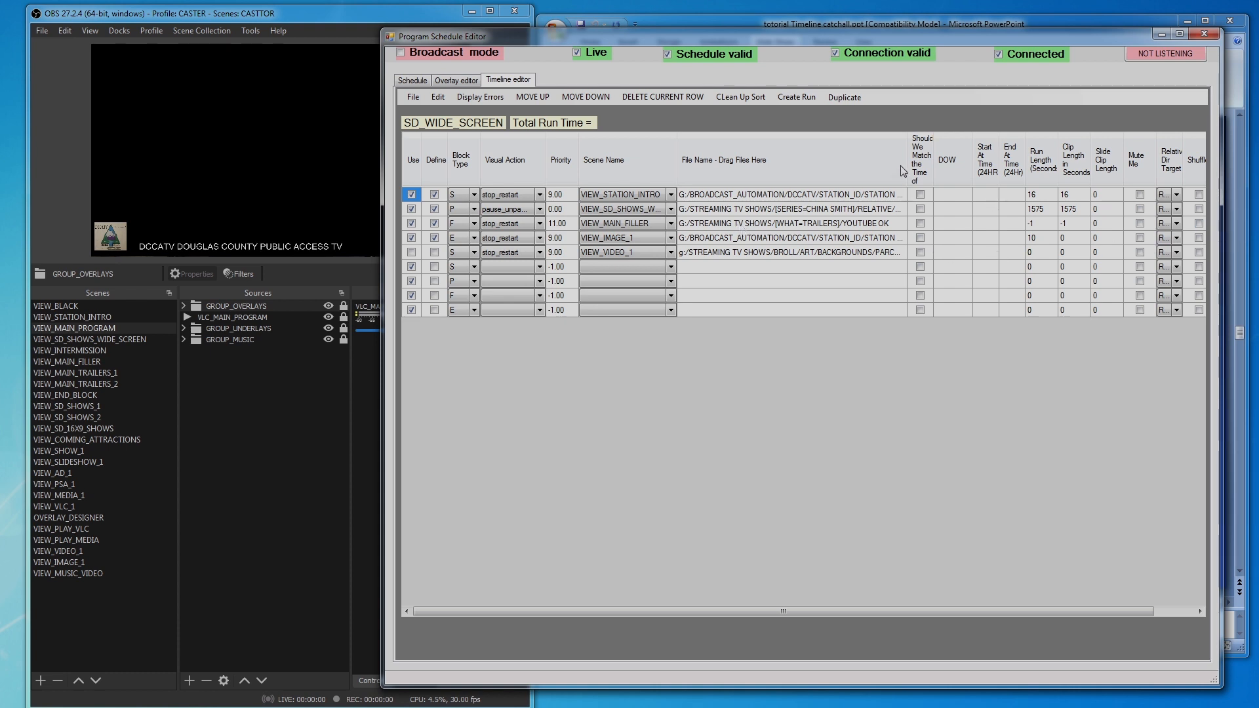
pyautogui.moveTo(905, 155); pyautogui.dragTo(859, 161)
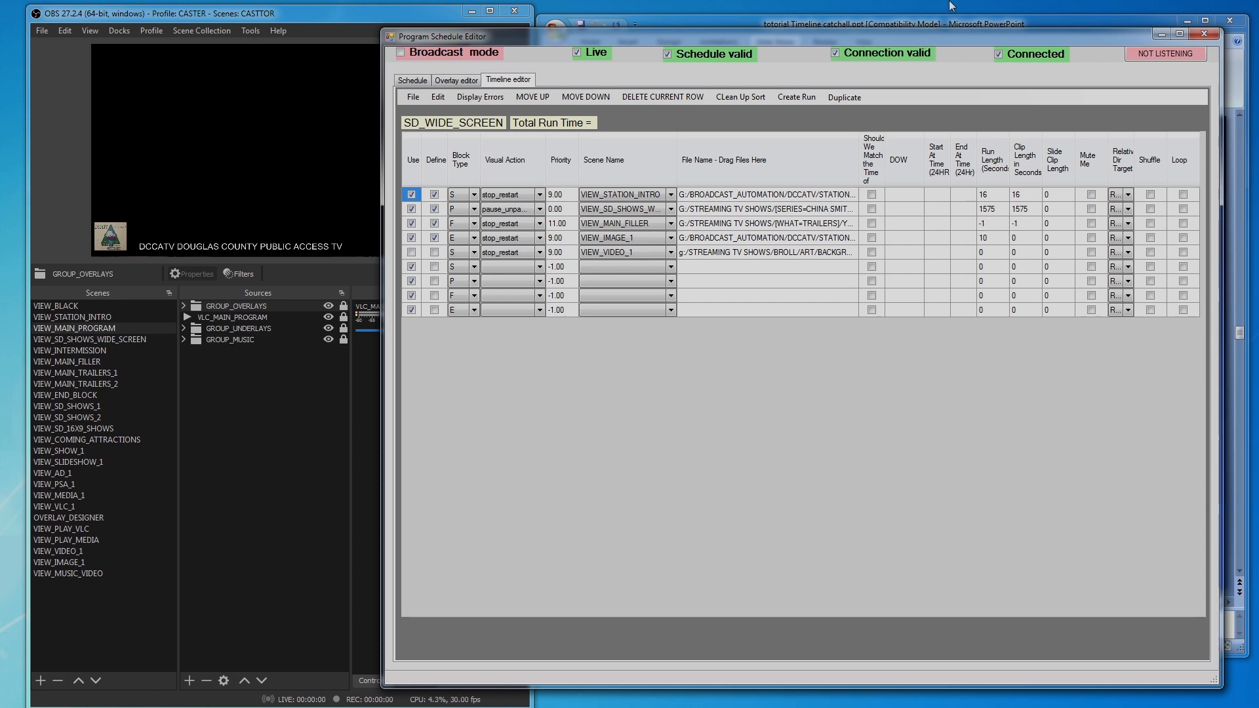
# Move the Program Schedule Editor lower to compare its timeline rows with the program segments slide, and minimize the editor.
pyautogui.moveTo(903, 38); pyautogui.dragTo(866, 416)
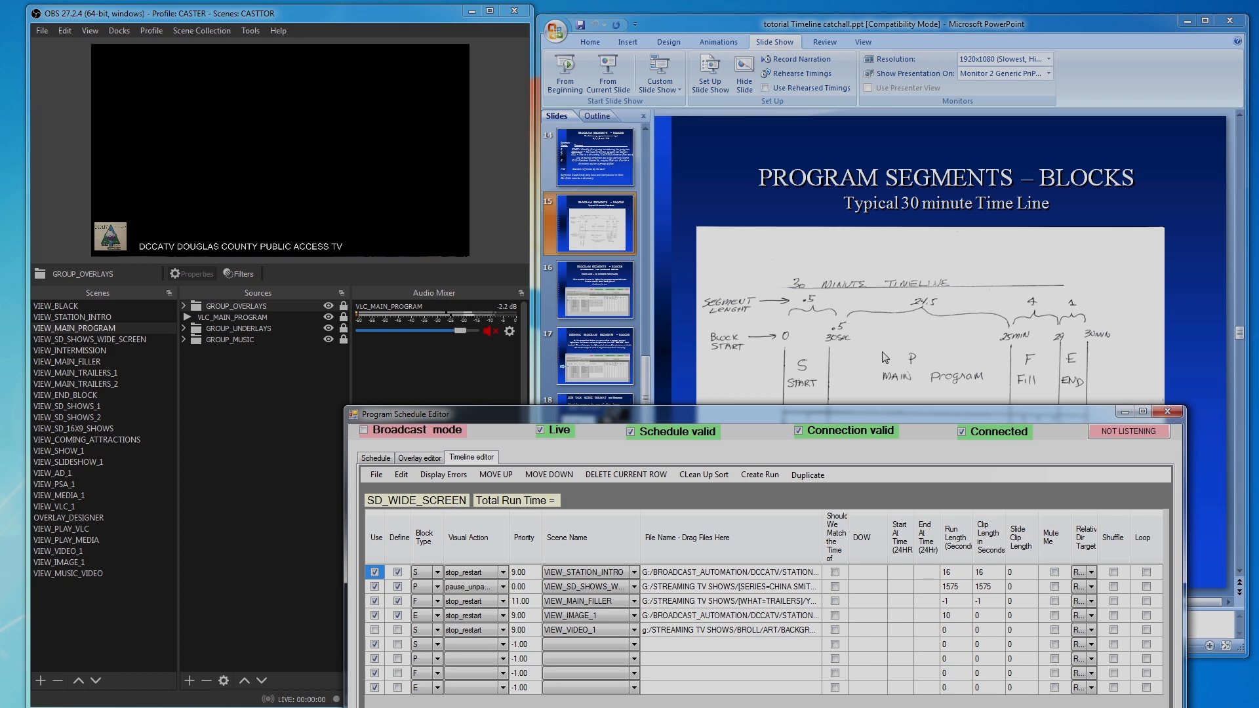
pyautogui.moveTo(878, 412); pyautogui.dragTo(876, 229)
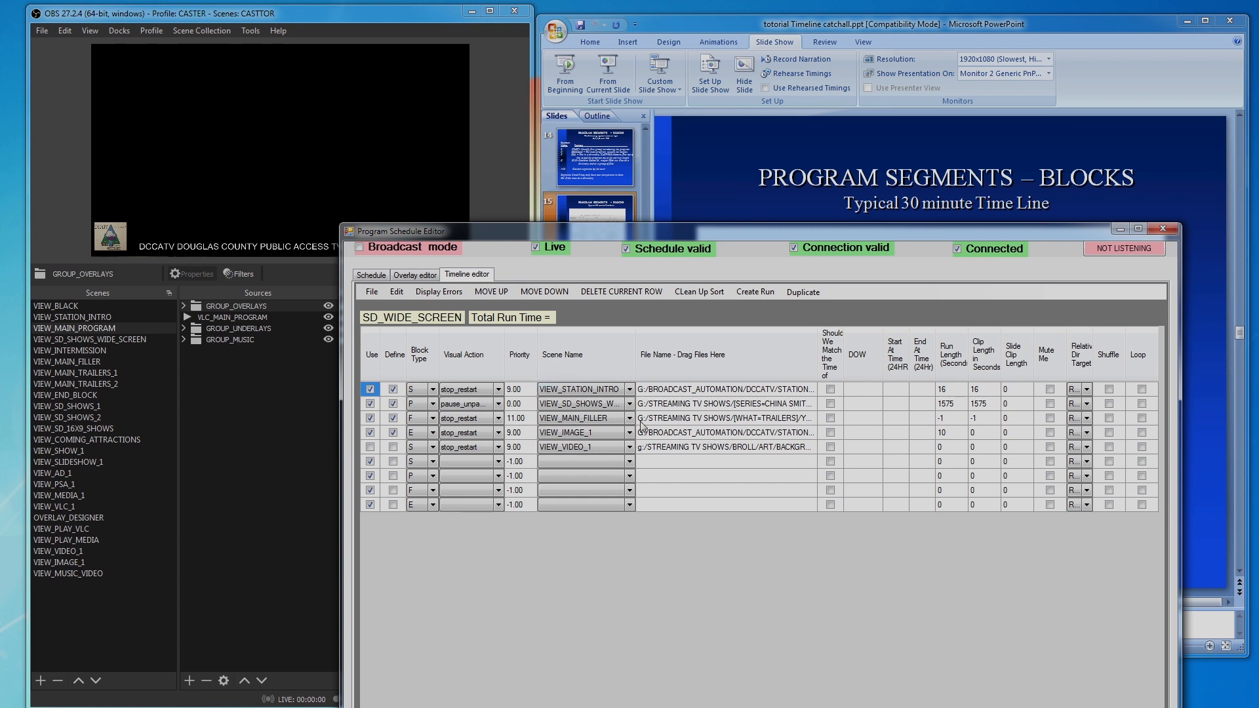
pyautogui.click(1120, 229)
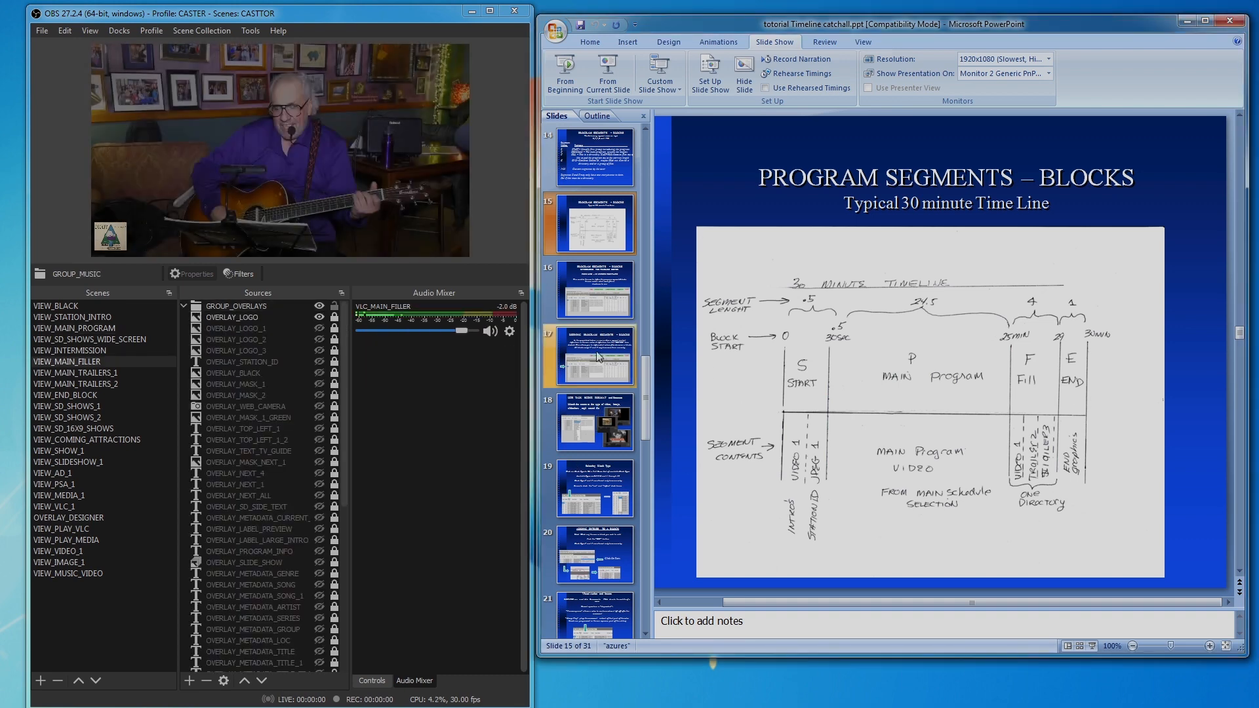
# Show slide 18 about scene format and structure in PowerPoint, and mute the VLC_MAIN_FILLER audio in OBS.
pyautogui.click(592, 423)
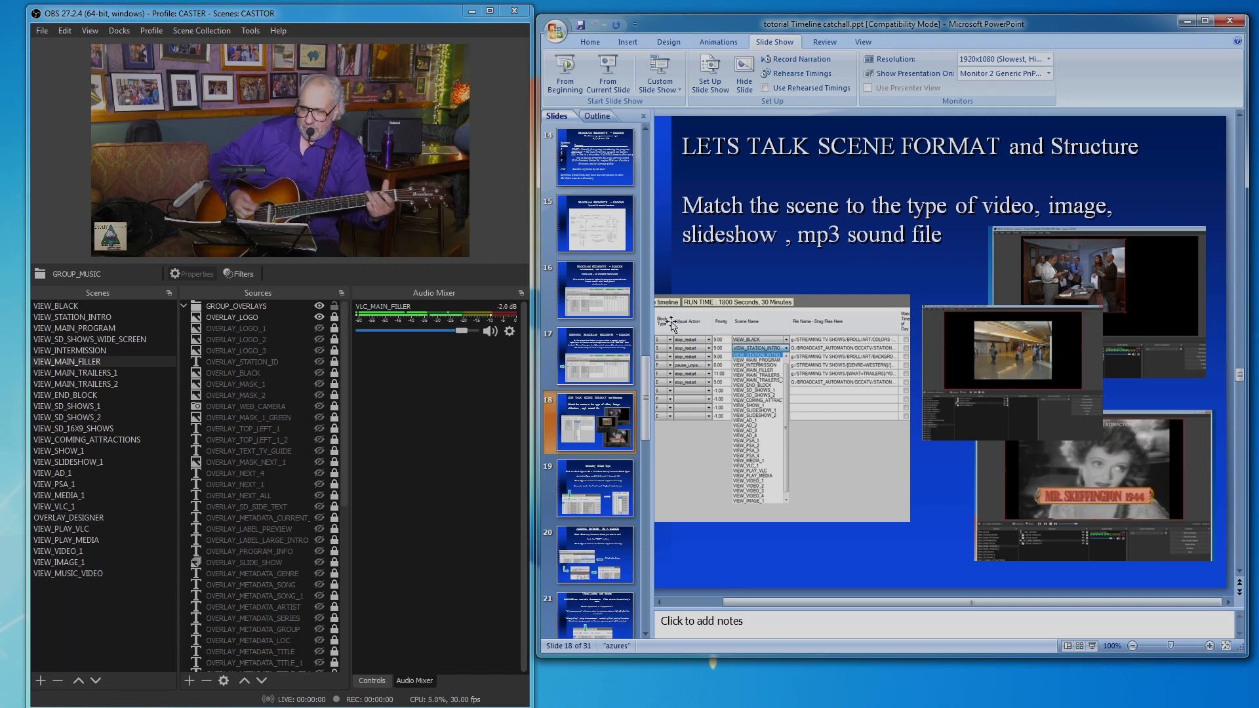
pyautogui.click(490, 331)
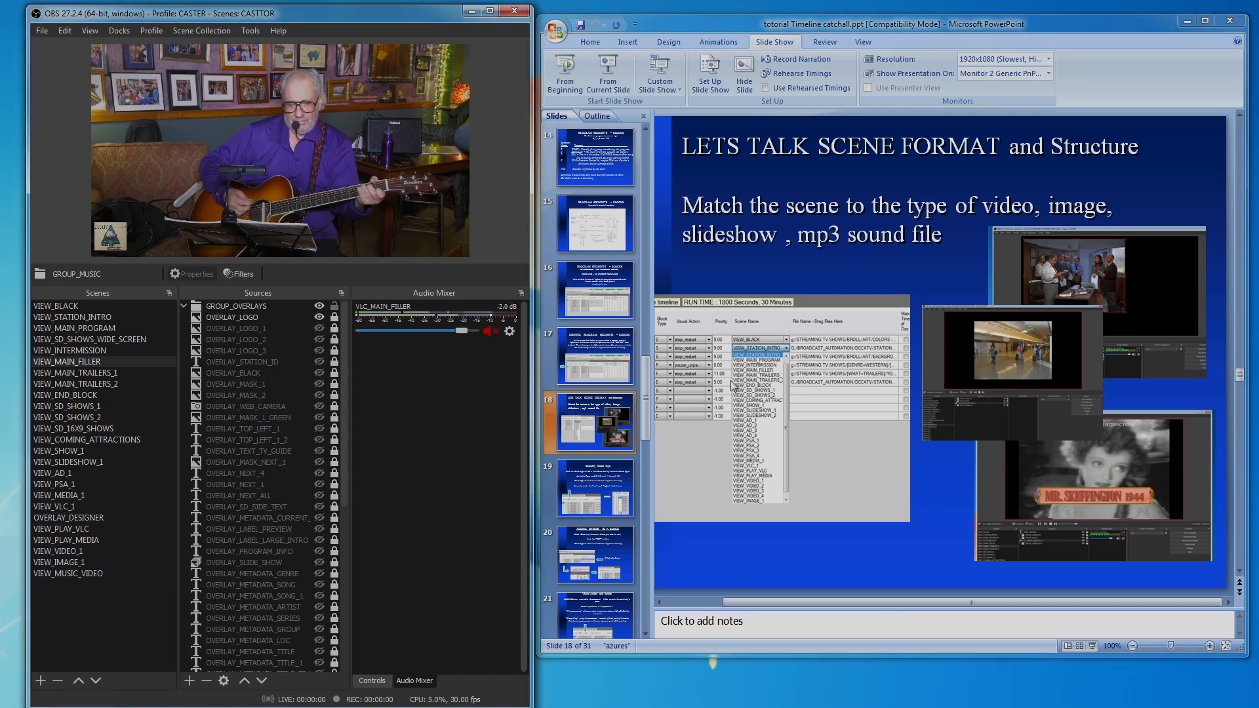
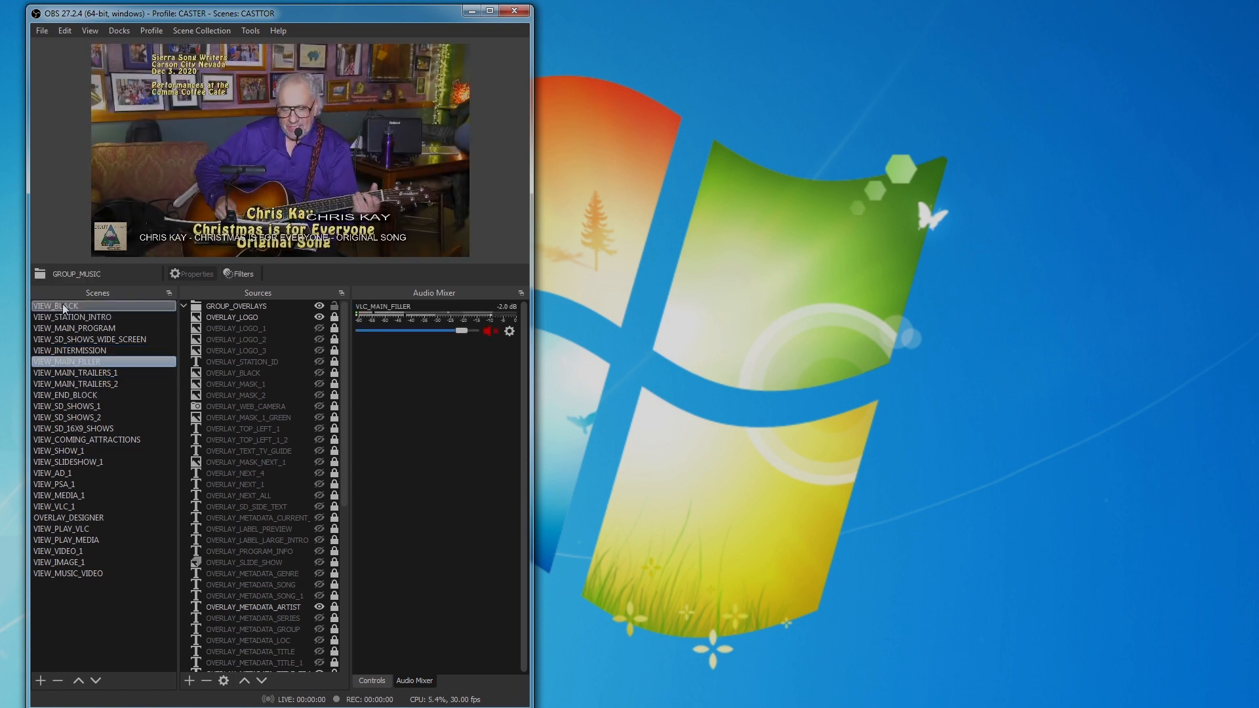
# Collapse and re-expand GROUP_OVERLAYS in VIEW_MAIN_FILLER to examine its overlay sources, from OVERLAY_LOGO down to the metadata texts.
pyautogui.click(185, 307)
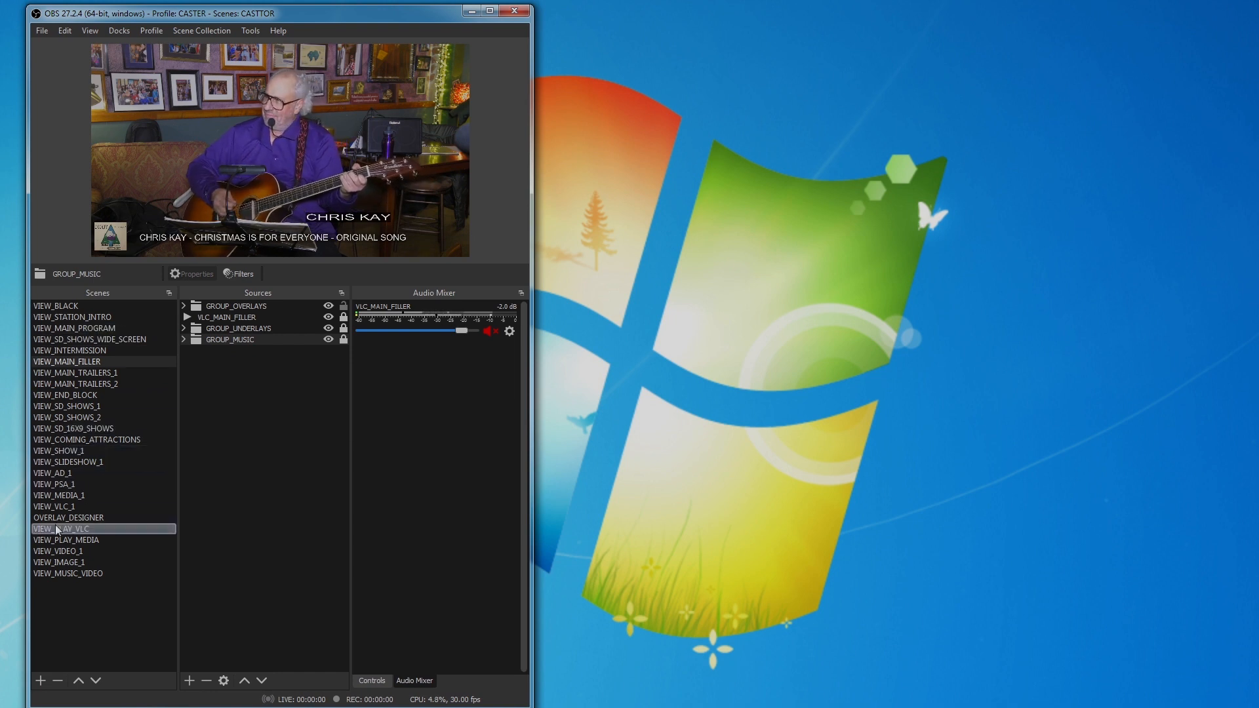
pyautogui.click(183, 306)
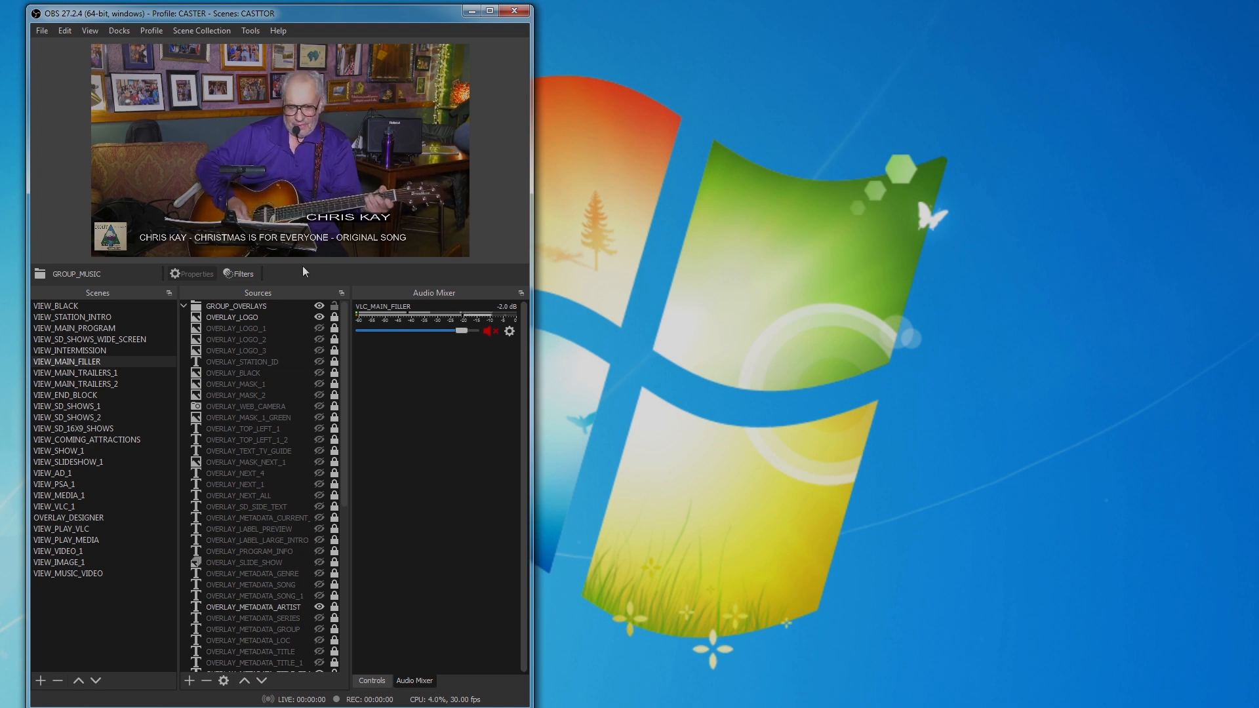
pyautogui.click(252, 320)
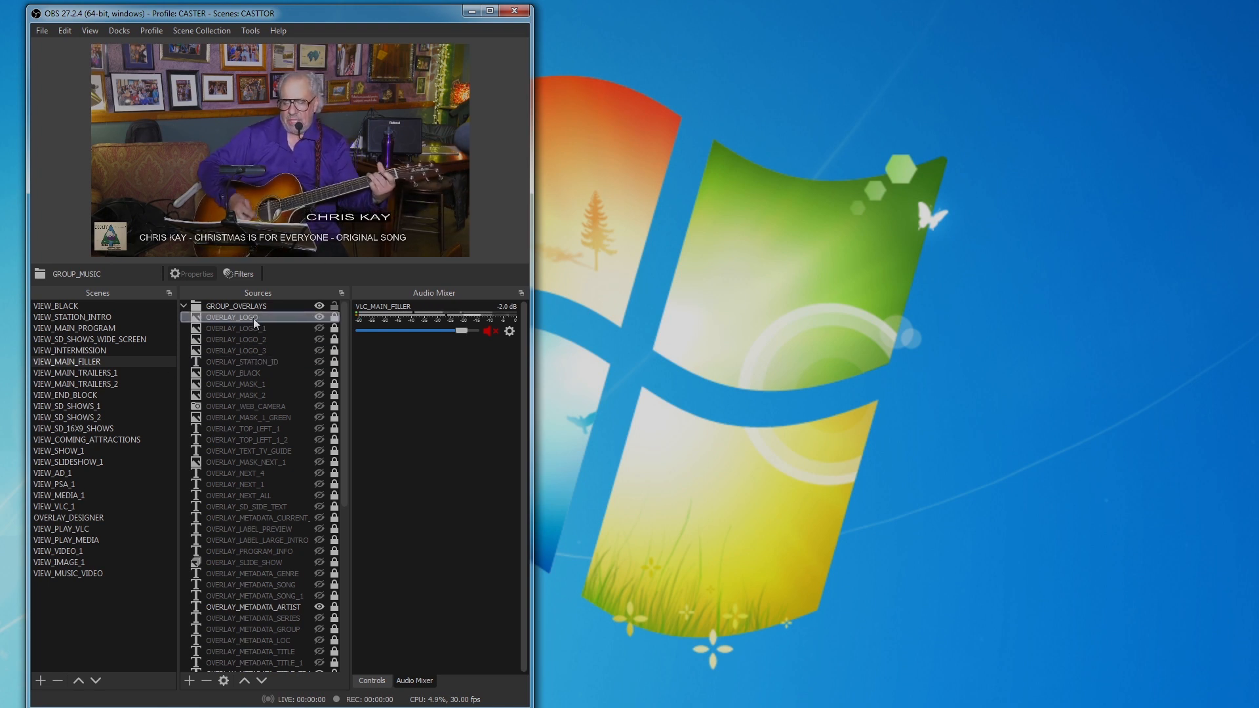
pyautogui.click(245, 630)
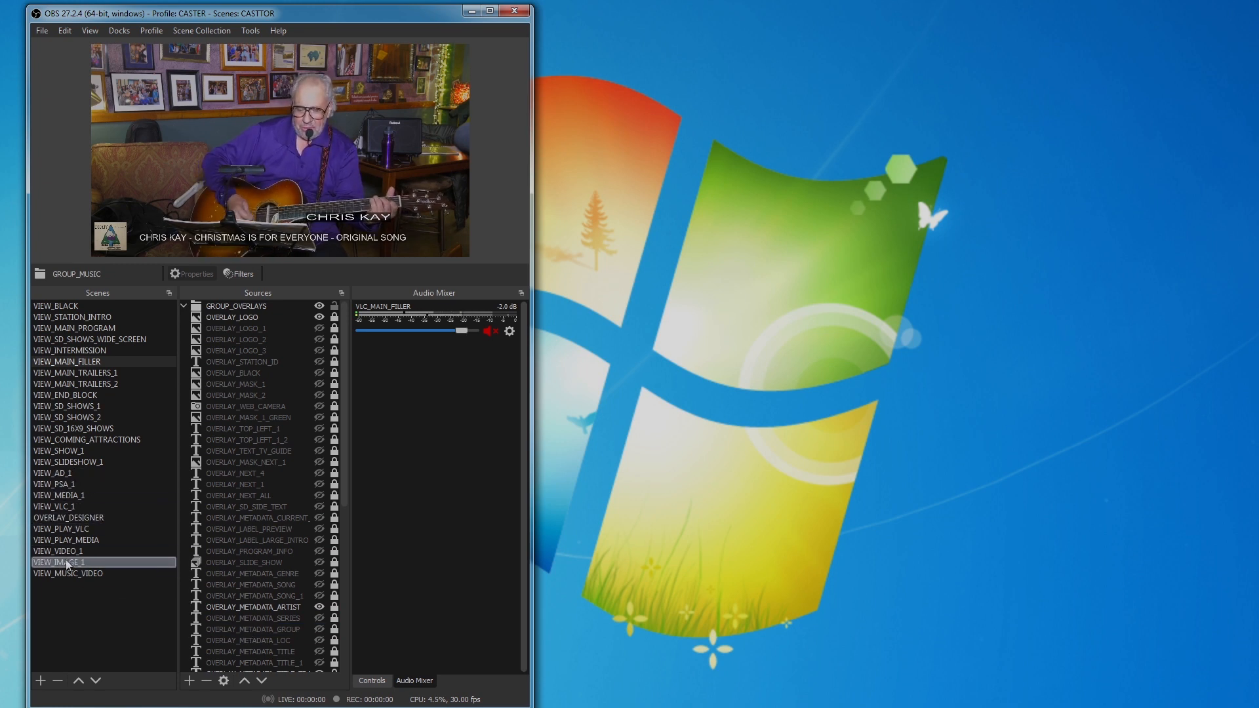
# Switch to the OVERLAY_DESIGNER scene and collapse its GROUP_OVERLAYS group.
pyautogui.click(79, 518)
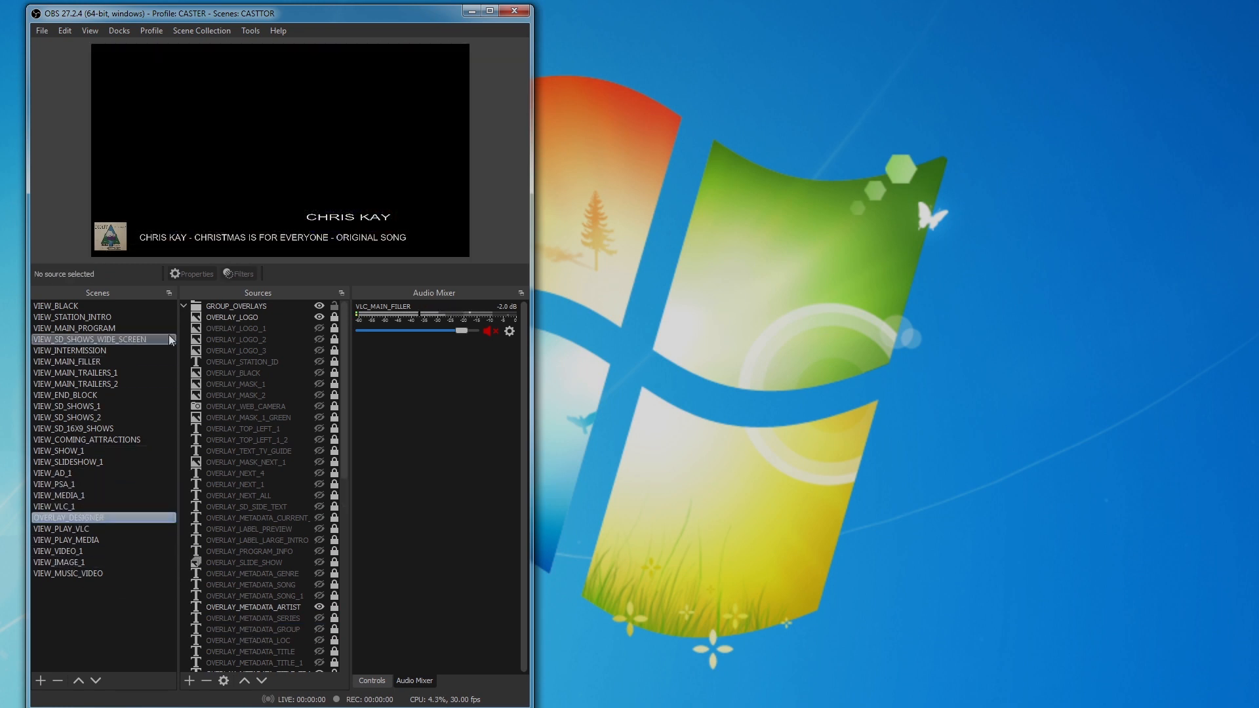
pyautogui.click(184, 307)
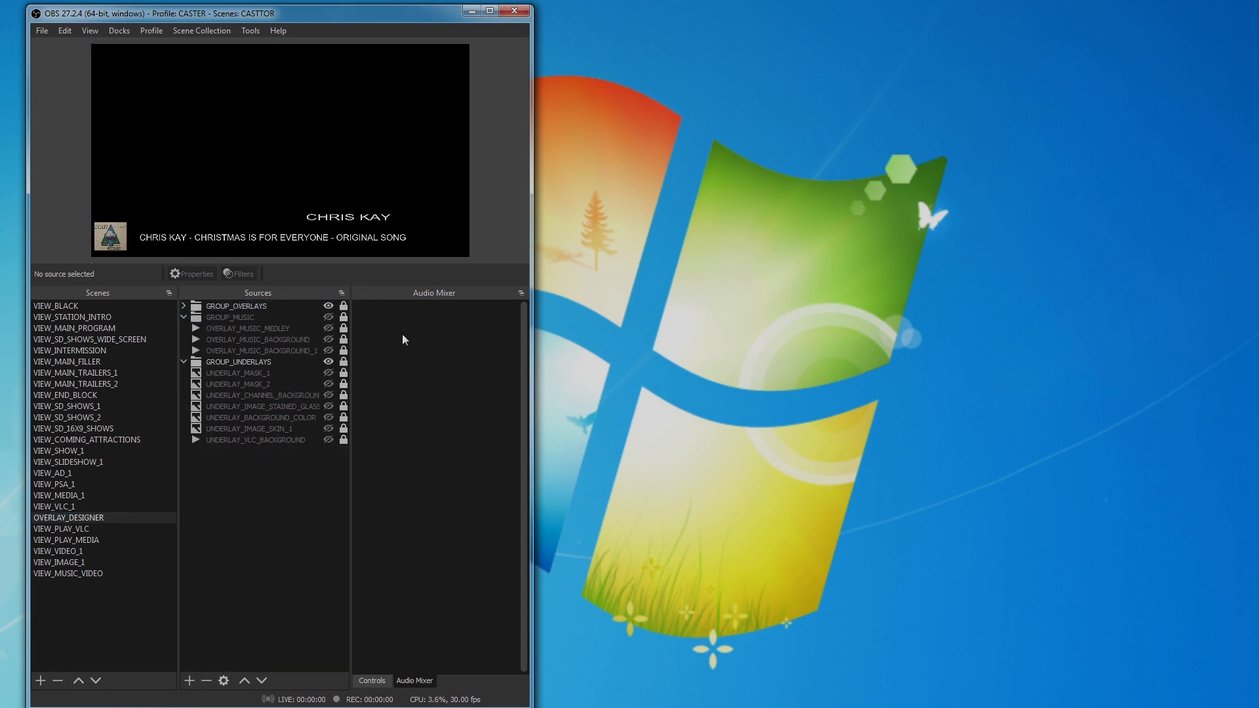
# Collapse GROUP_MUSIC and GROUP_UNDERLAYS in the OVERLAY_DESIGNER scene, and expand GROUP_OVERLAYS to show its sources.
pyautogui.click(184, 317)
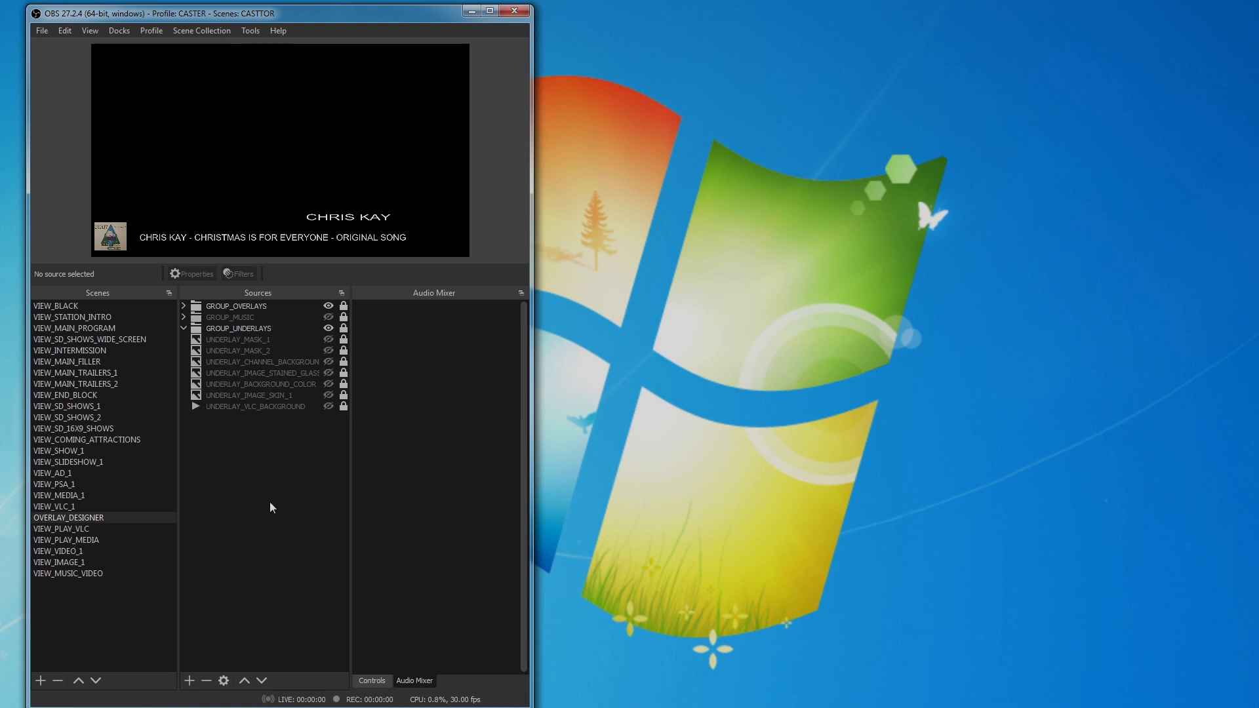
pyautogui.click(182, 328)
pyautogui.click(184, 306)
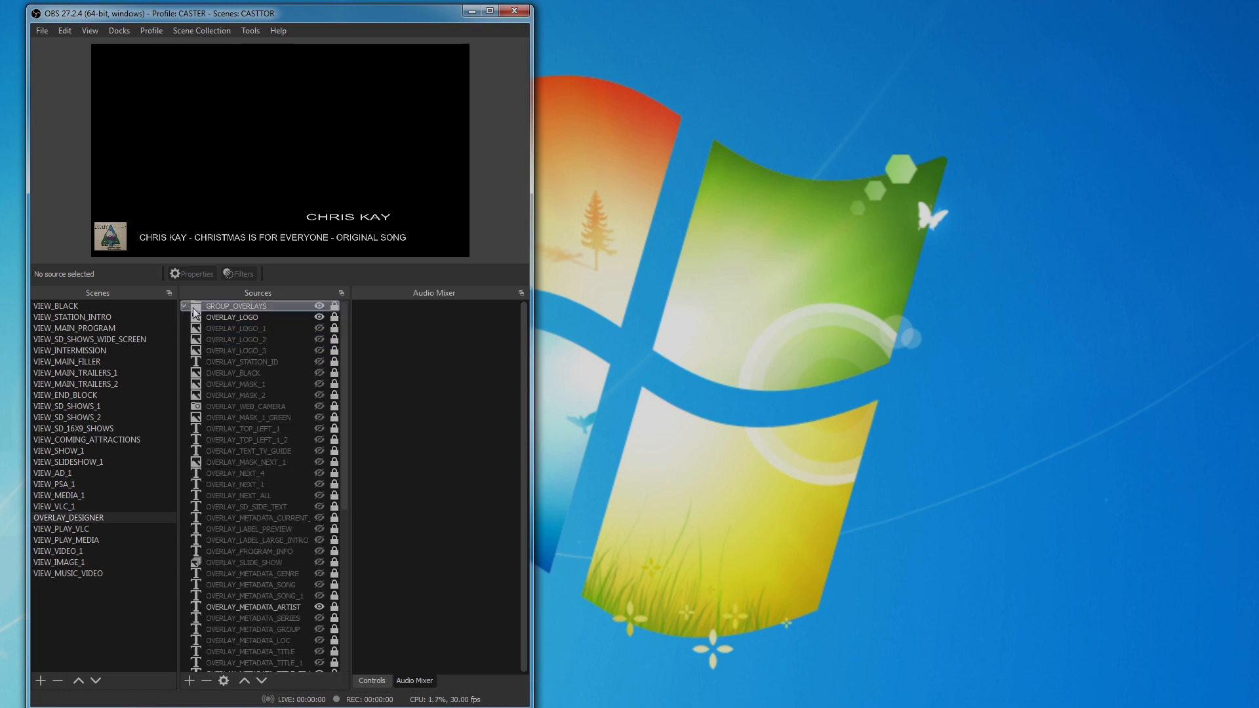
pyautogui.click(161, 418)
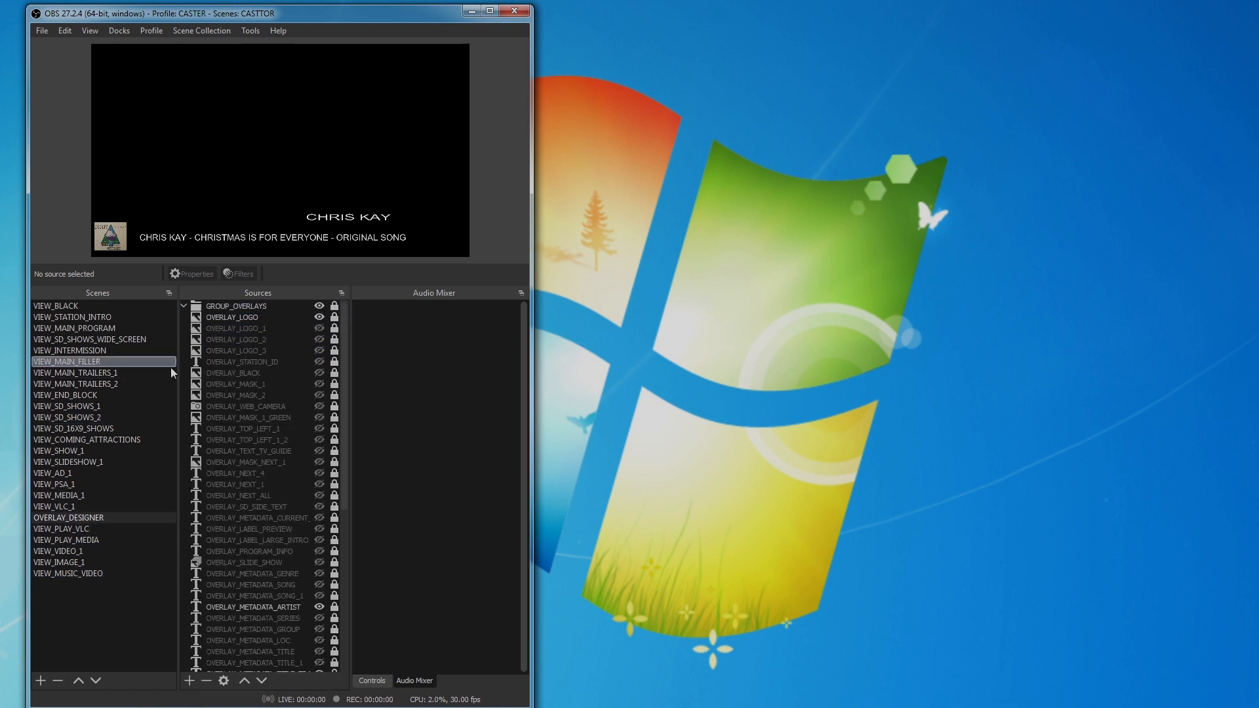
pyautogui.click(271, 374)
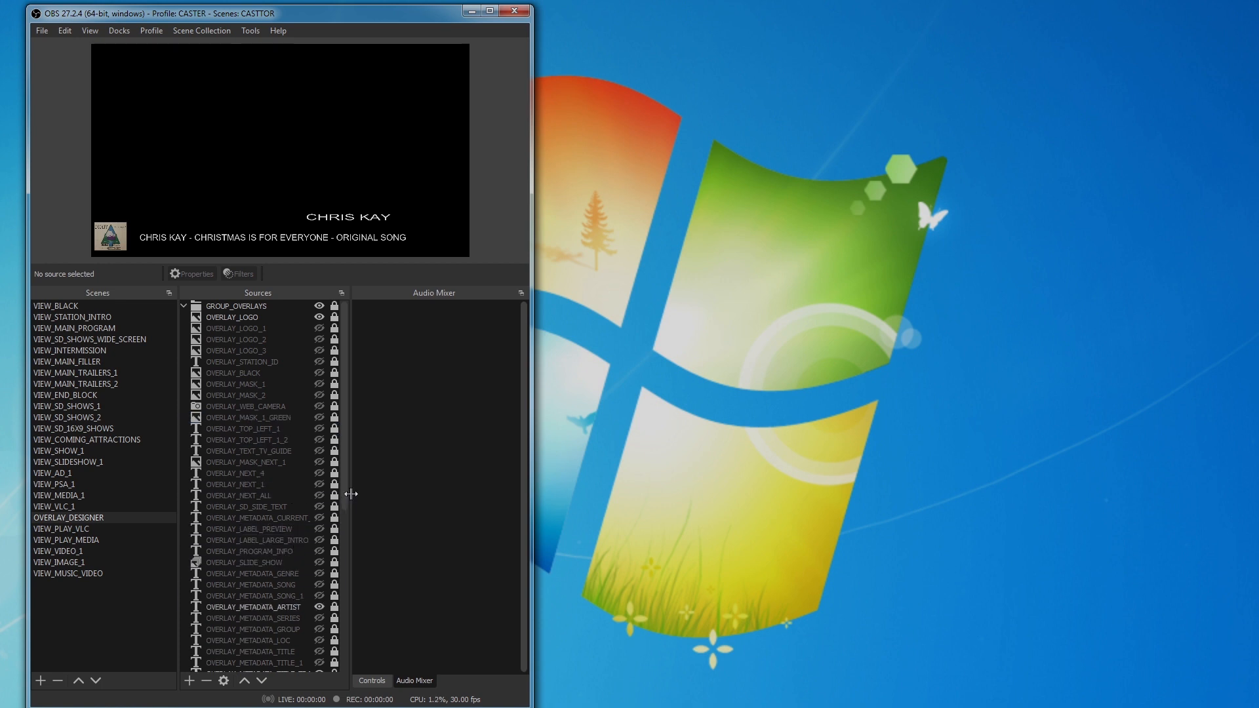
# Examine the metadata, slideshow and movie overlay sources further down in GROUP_OVERLAYS.
pyautogui.moveTo(348, 491); pyautogui.dragTo(335, 610)
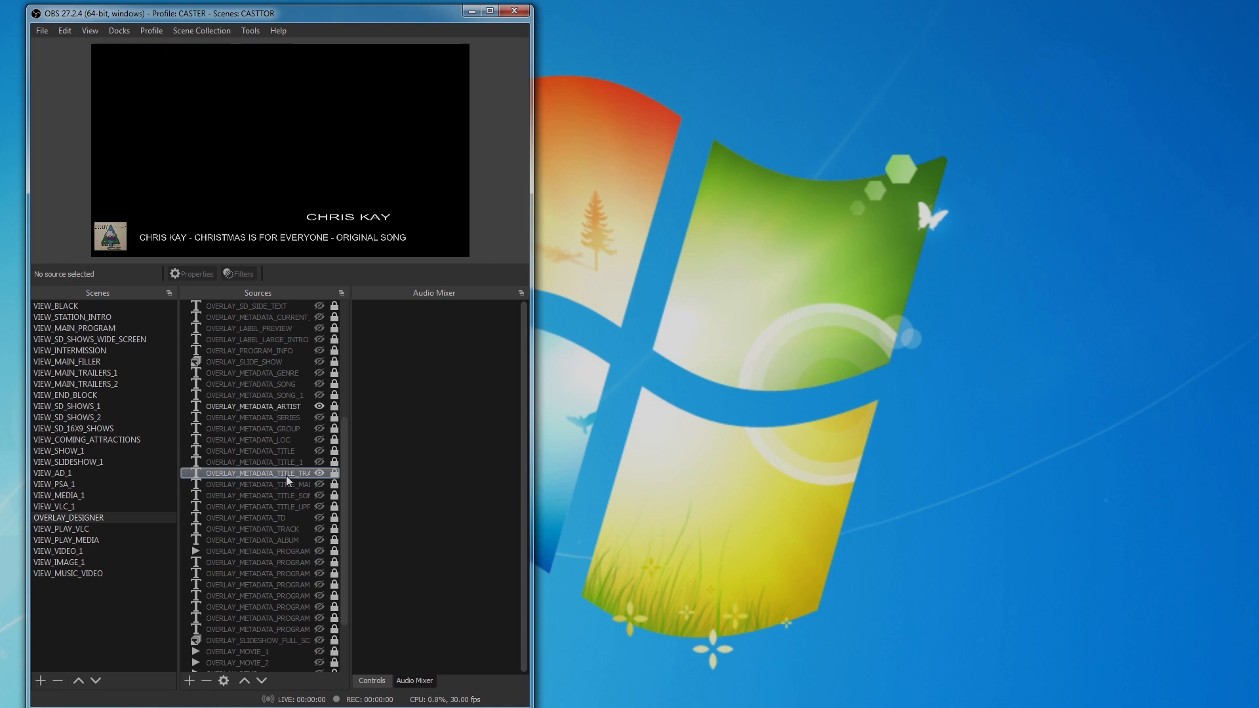
pyautogui.moveTo(286, 475)
pyautogui.mouseDown()
pyautogui.moveTo(244, 467)
pyautogui.moveTo(301, 464)
pyautogui.mouseUp()
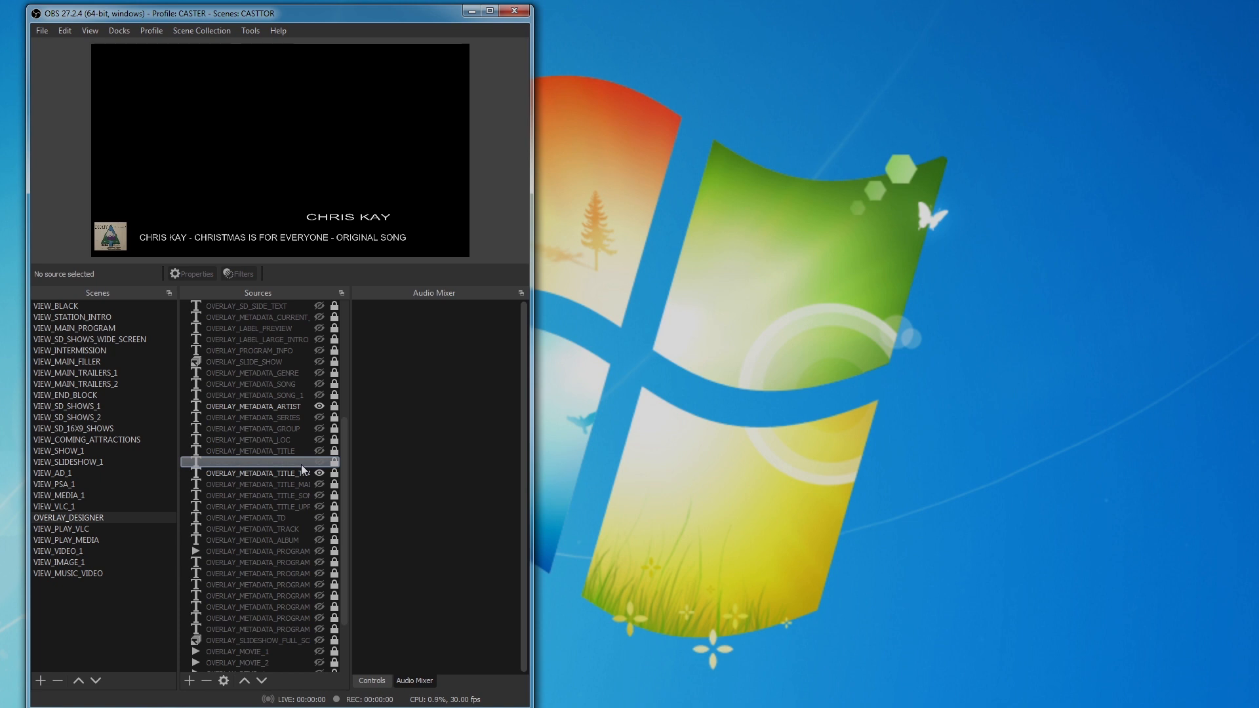
pyautogui.moveTo(301, 465)
pyautogui.mouseDown()
pyautogui.moveTo(187, 368)
pyautogui.moveTo(277, 483)
pyautogui.moveTo(279, 461)
pyautogui.mouseUp()
pyautogui.moveTo(278, 462); pyautogui.dragTo(302, 497)
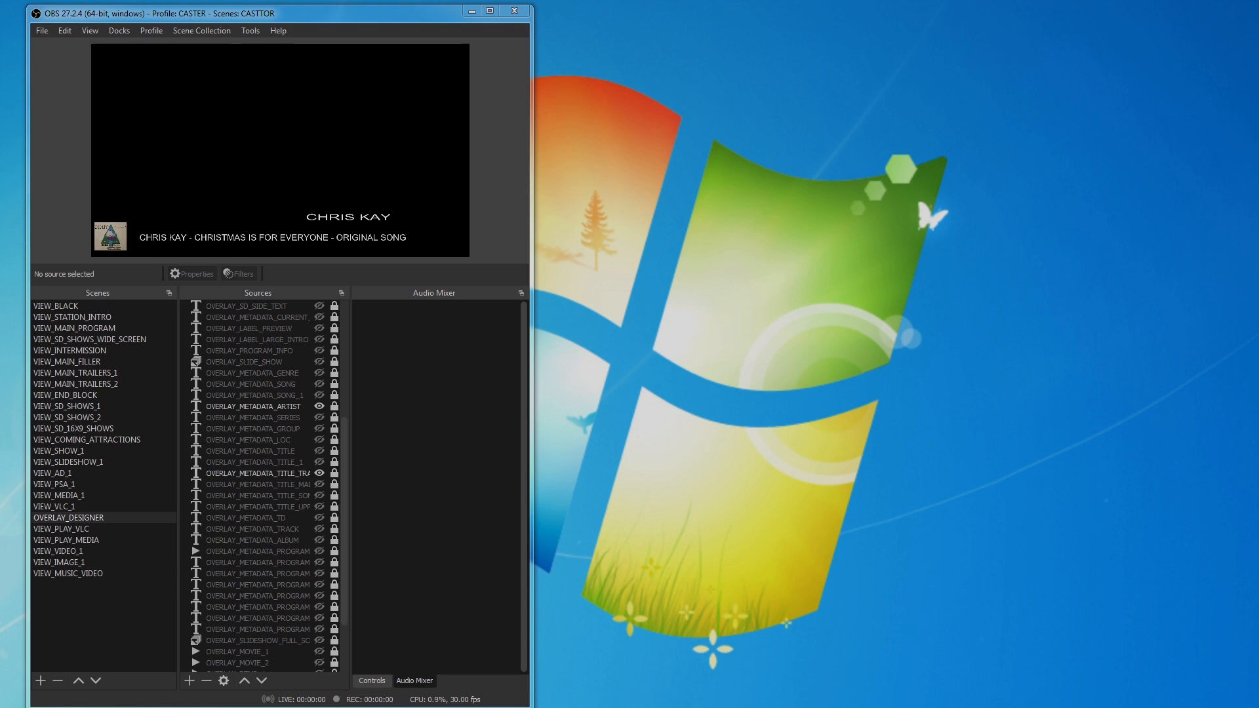
# Bring up the SD_WIDE_SCREEN overlay editor in Program Schedule Editor and compare its overlay names with the GROUP_OVERLAYS sources in OBS.
pyautogui.moveTo(0, 349); pyautogui.dragTo(1095, 30)
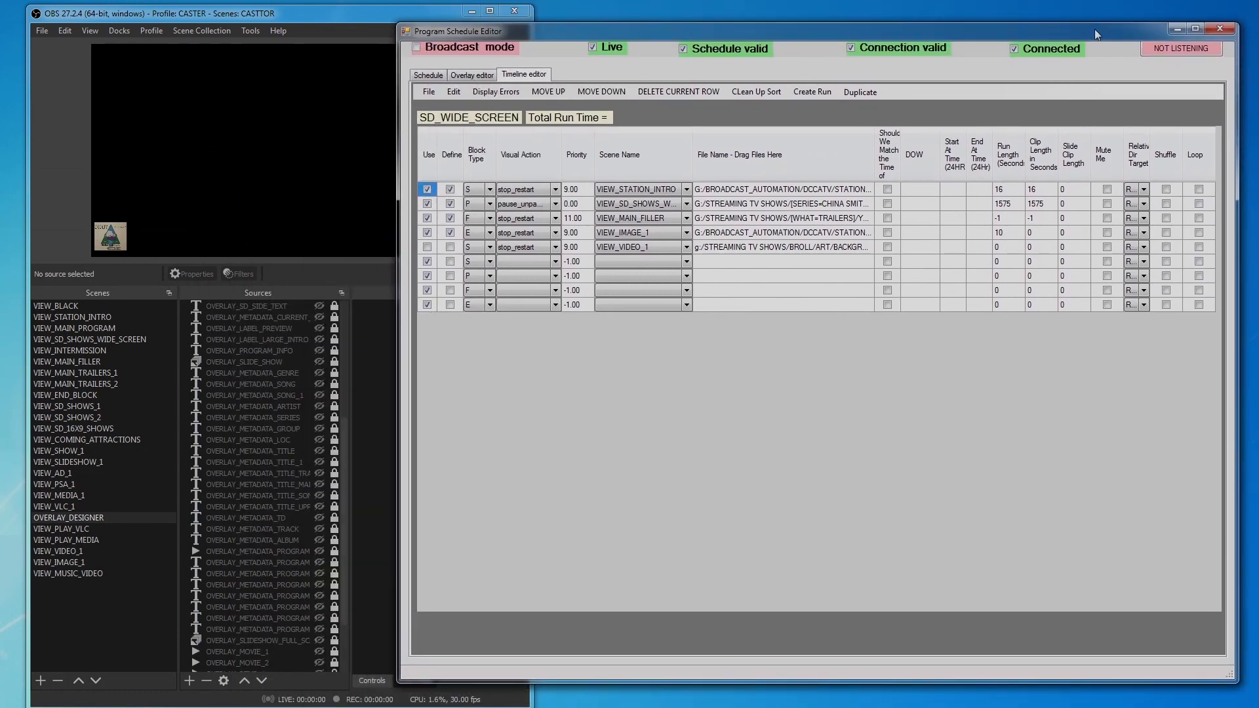
pyautogui.click(470, 76)
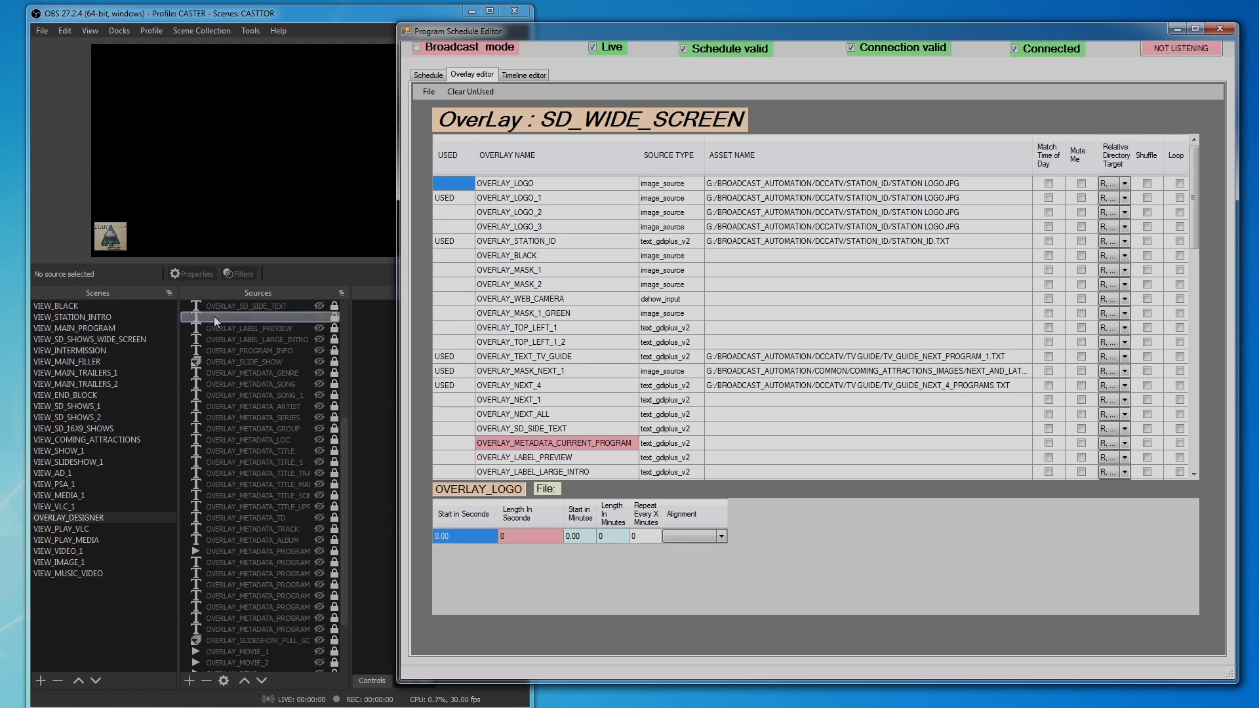
pyautogui.moveTo(348, 443); pyautogui.dragTo(347, 274)
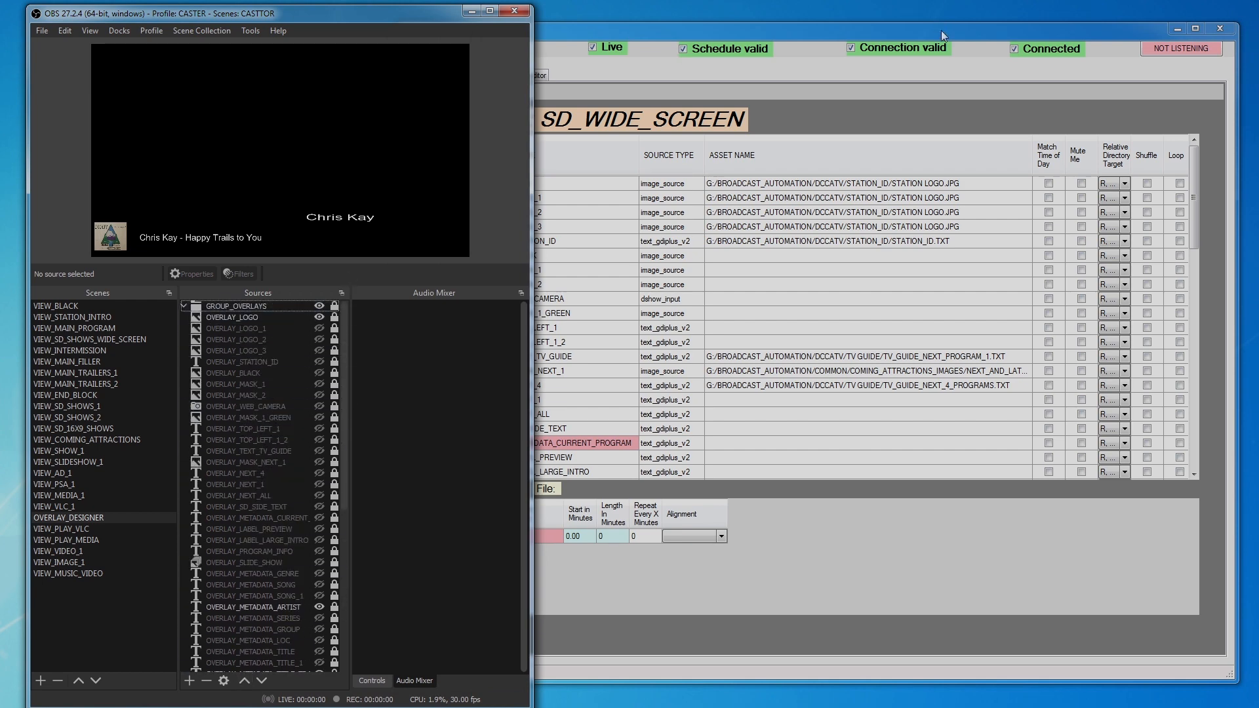
# Place the Program Schedule Editor beside OBS and select the used OVERLAY_LOGO_1 entry to show its timing settings.
pyautogui.moveTo(942, 35); pyautogui.dragTo(977, 18)
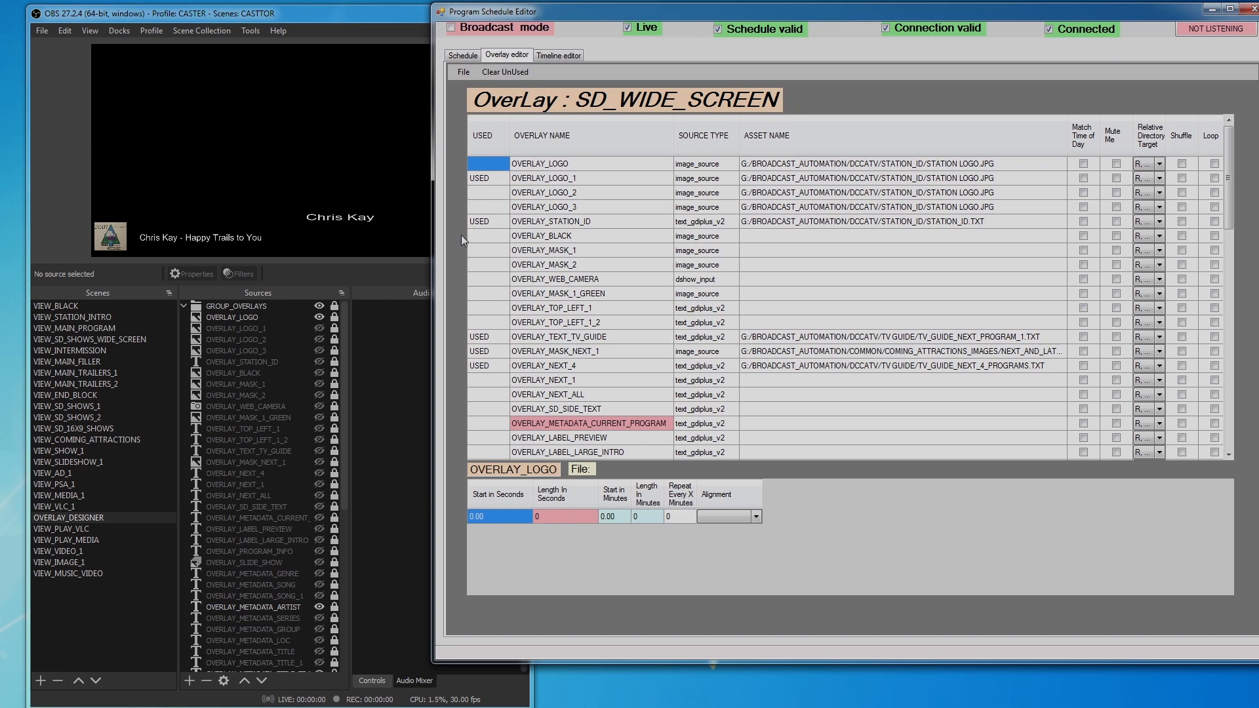
pyautogui.click(533, 166)
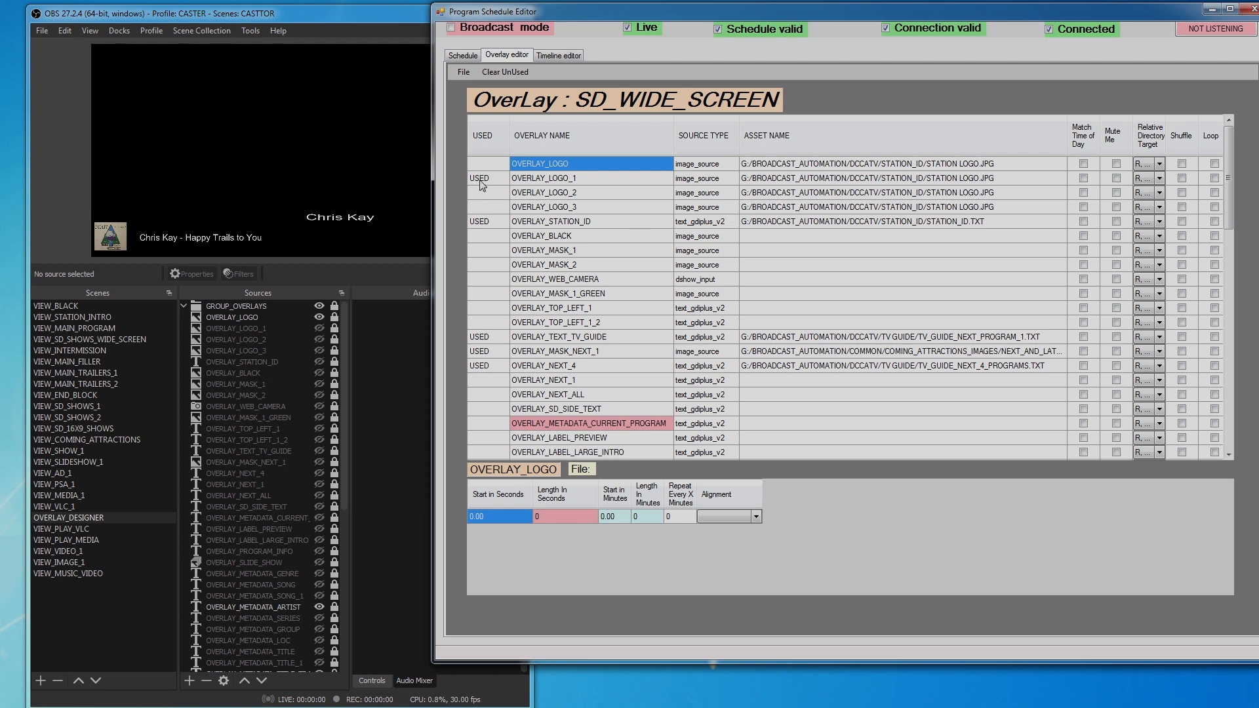
pyautogui.moveTo(627, 7); pyautogui.dragTo(717, 4)
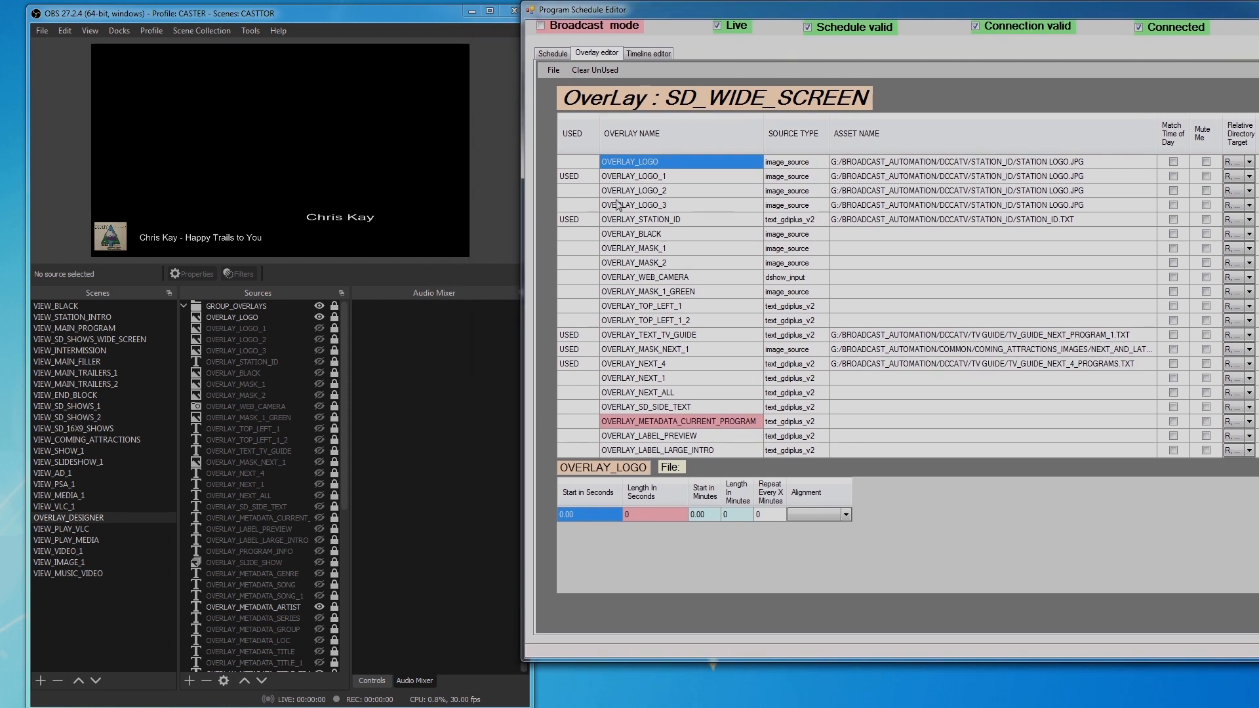
pyautogui.click(574, 176)
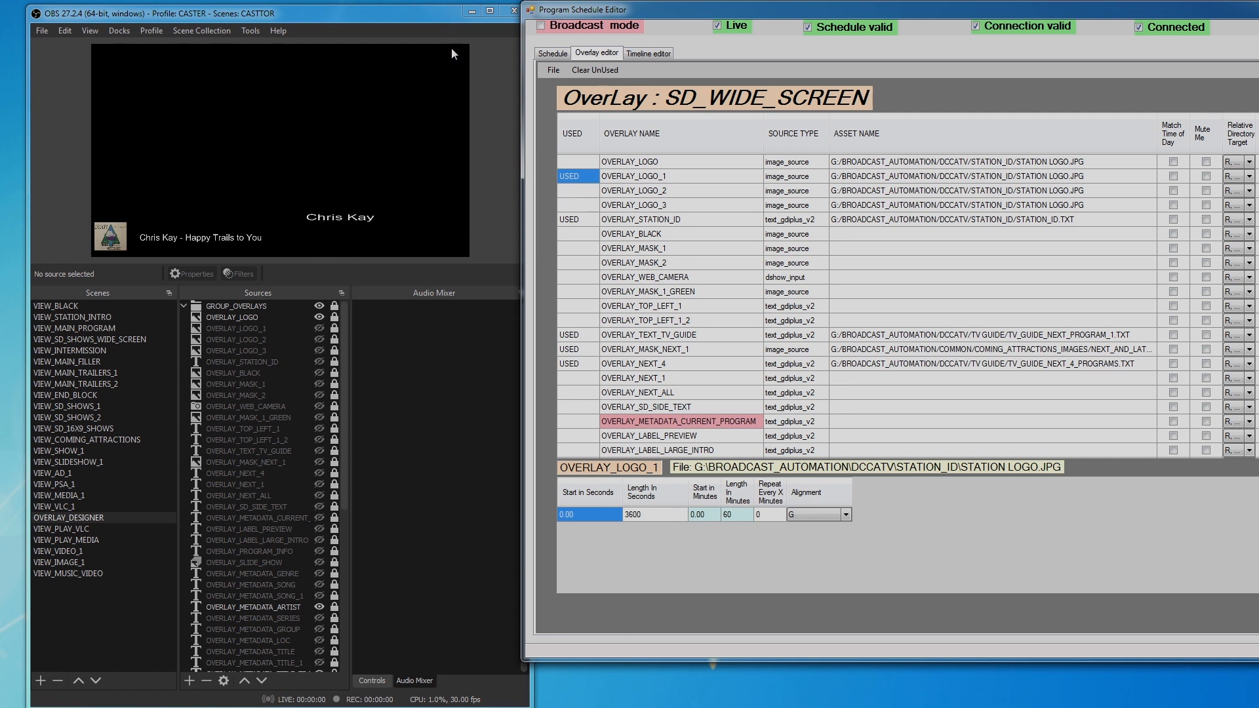
# Unlock GROUP_OVERLAYS and its logo overlays in OBS, and make OVERLAY_LOGO_1 visible.
pyautogui.click(334, 306)
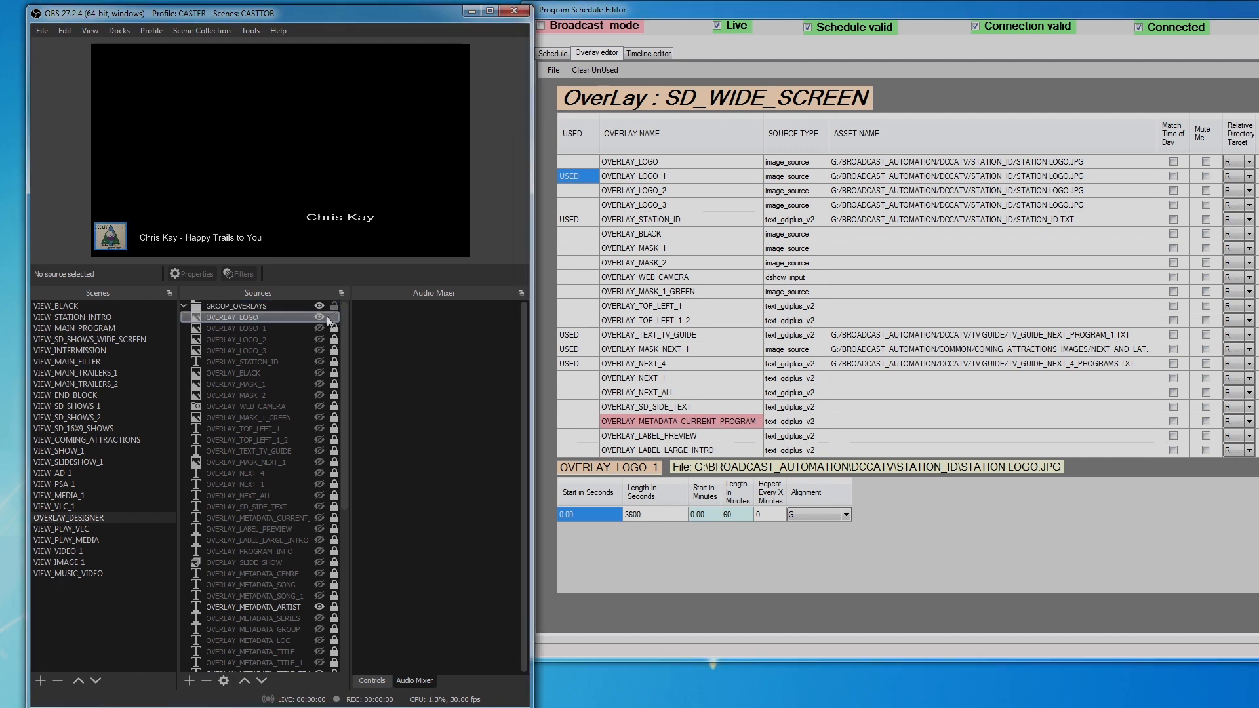
pyautogui.click(245, 315)
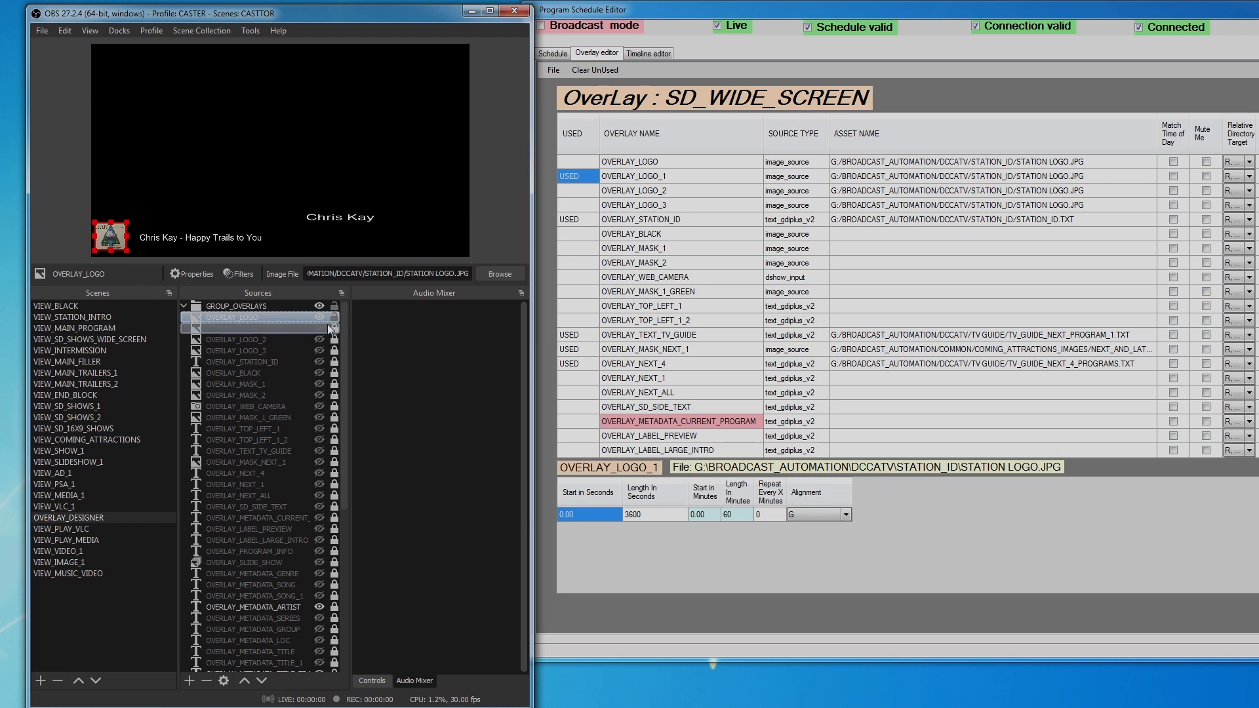
pyautogui.click(319, 327)
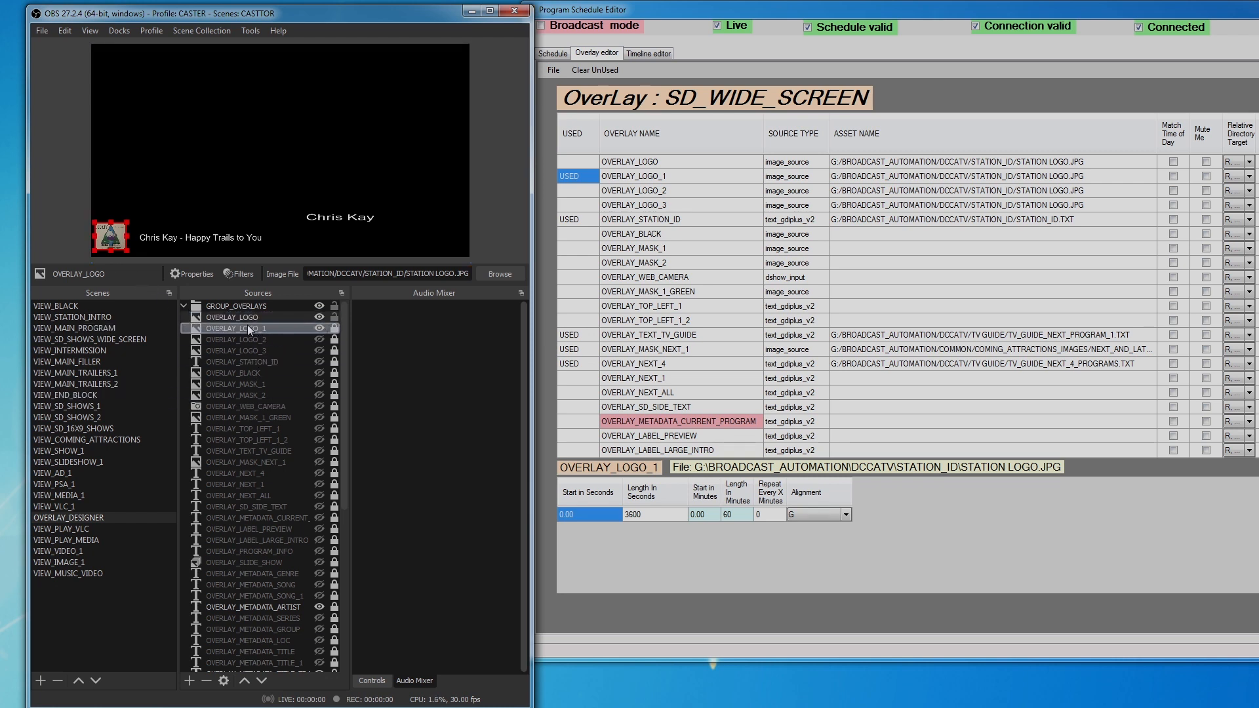
pyautogui.click(334, 328)
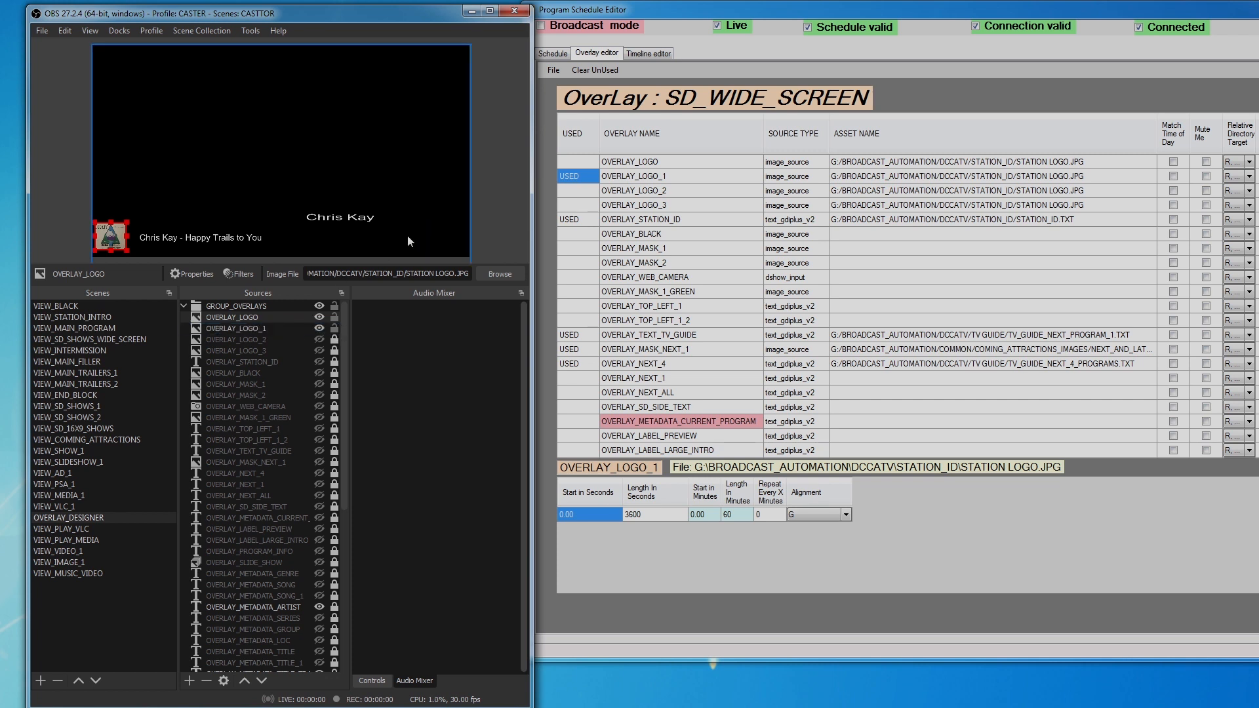
pyautogui.click(333, 340)
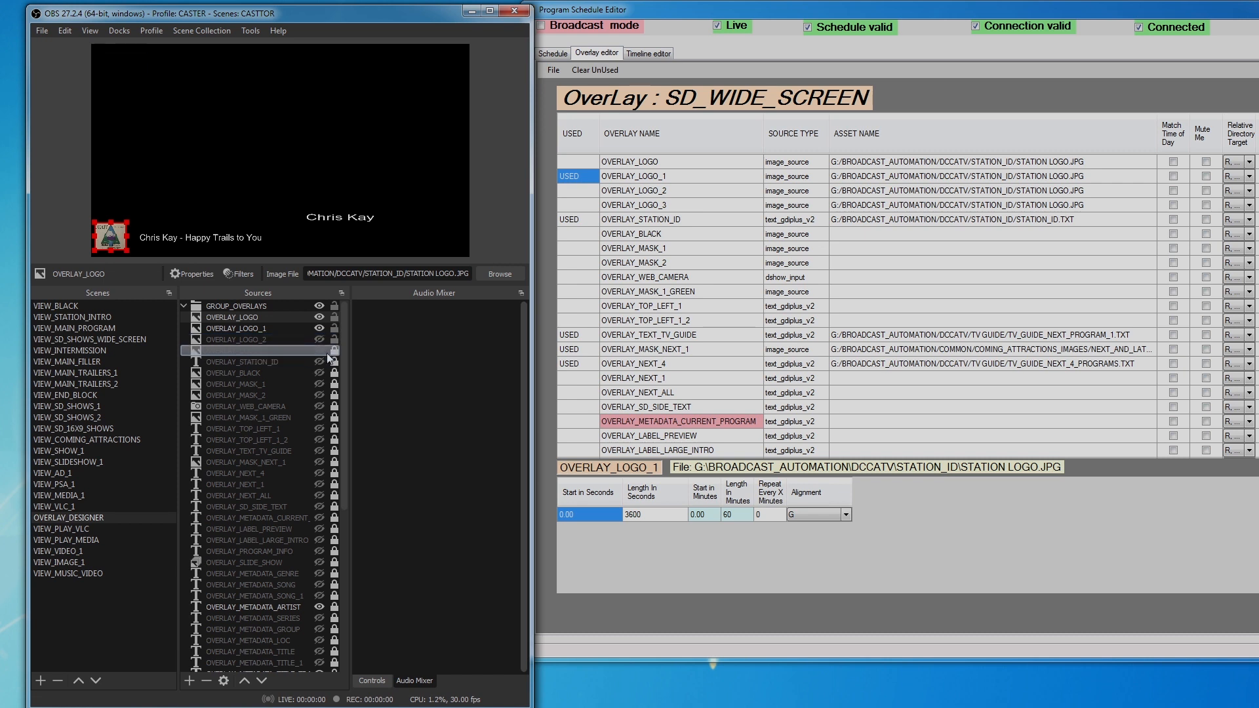
pyautogui.click(334, 351)
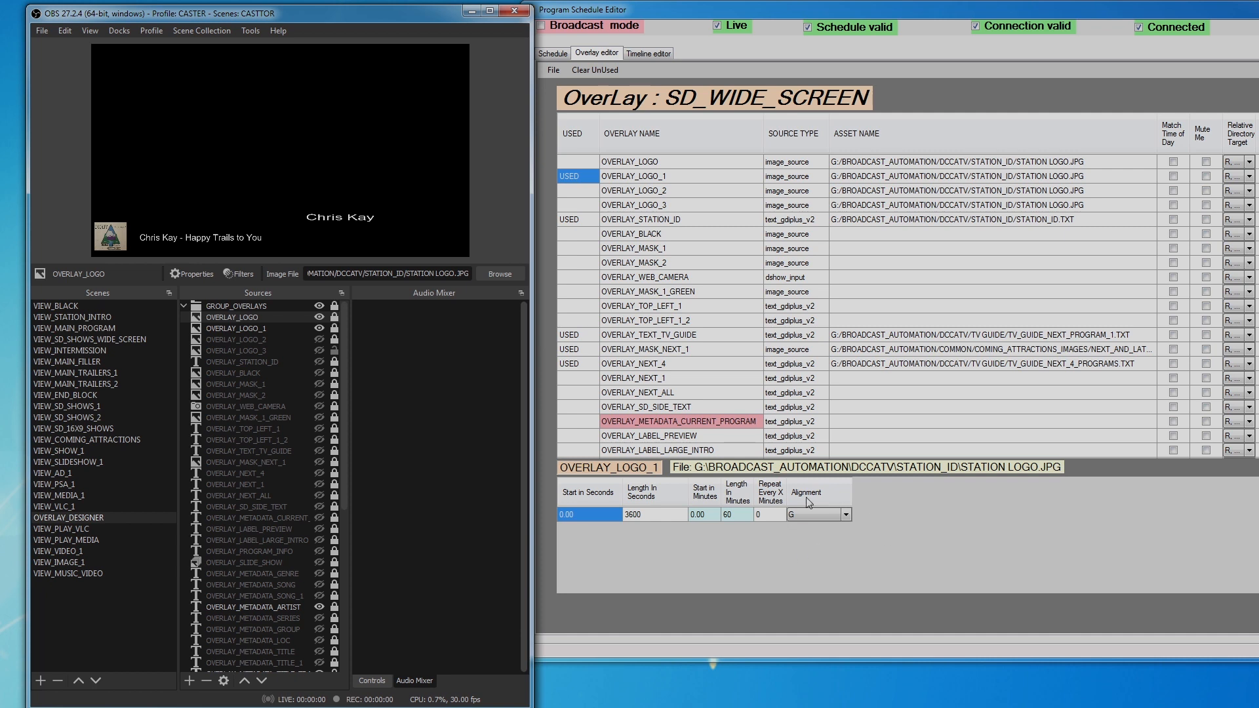
# Inspect the available alignment options and the asset file path of OVERLAY_LOGO_1 in Program Schedule Editor.
pyautogui.click(846, 515)
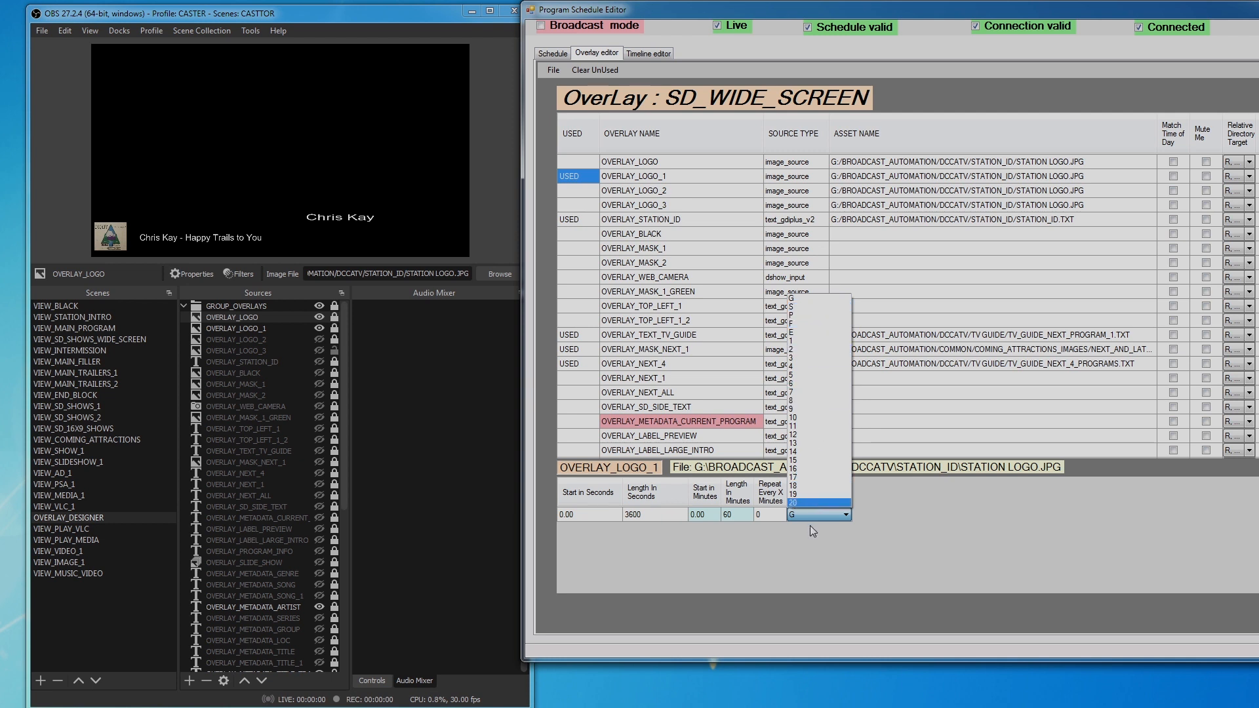
pyautogui.click(1001, 549)
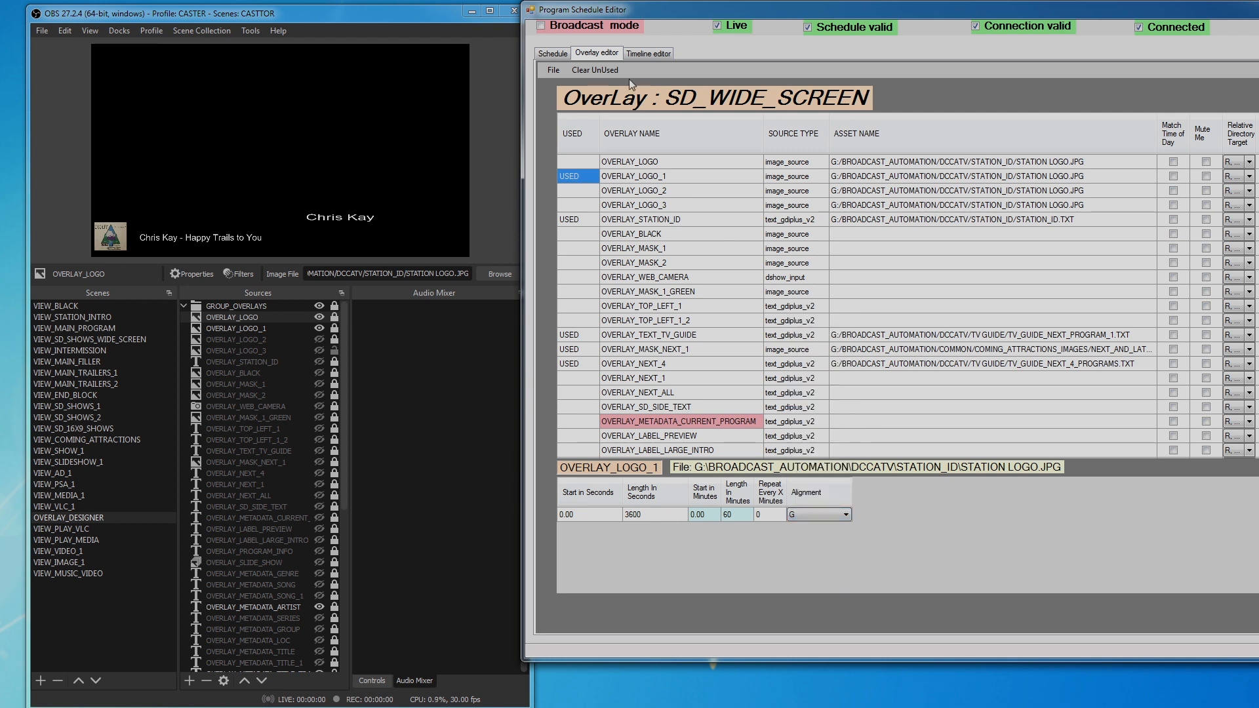
pyautogui.click(869, 176)
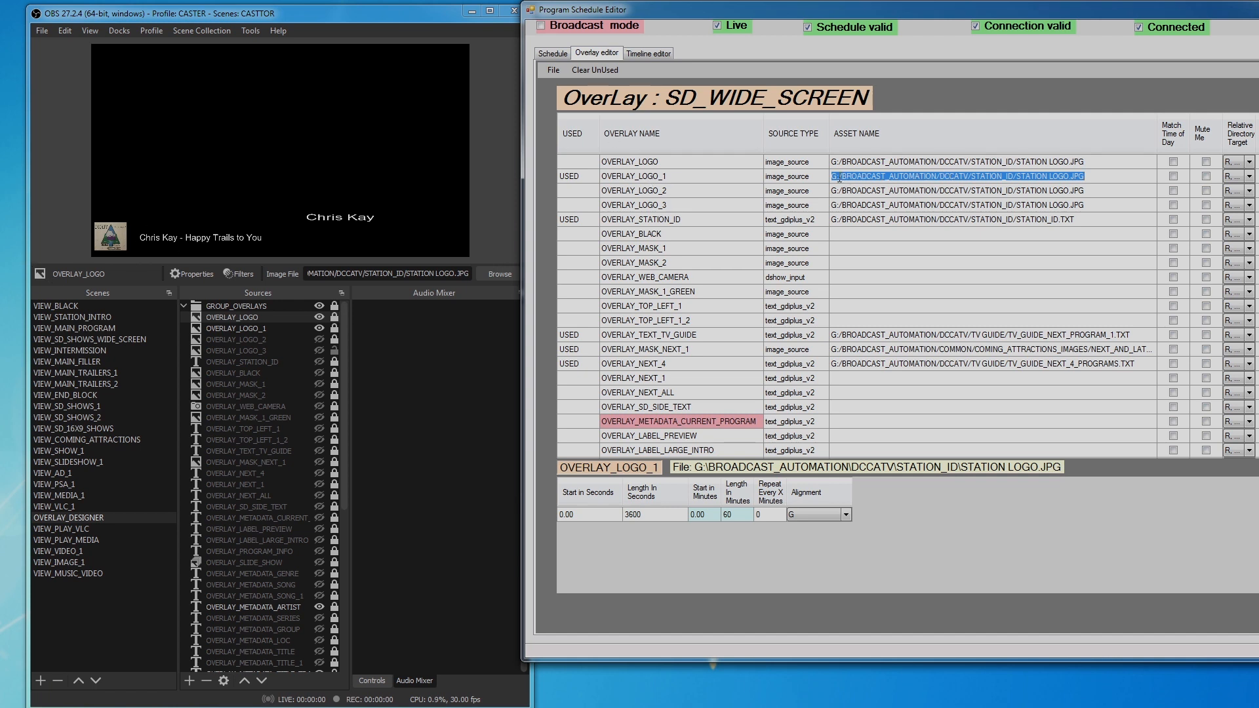
pyautogui.click(1086, 175)
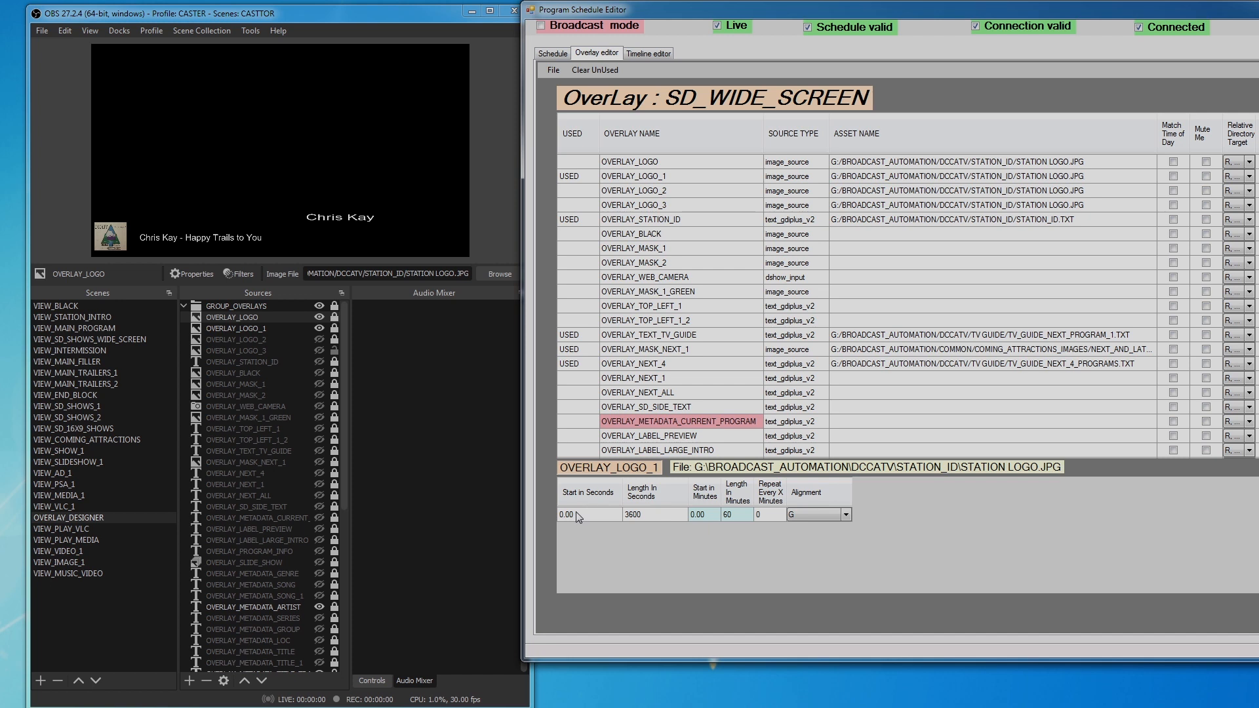
# Set the alignment of OVERLAY_LOGO_1 to S and continue to a new timing row.
pyautogui.click(790, 518)
pyautogui.click(846, 516)
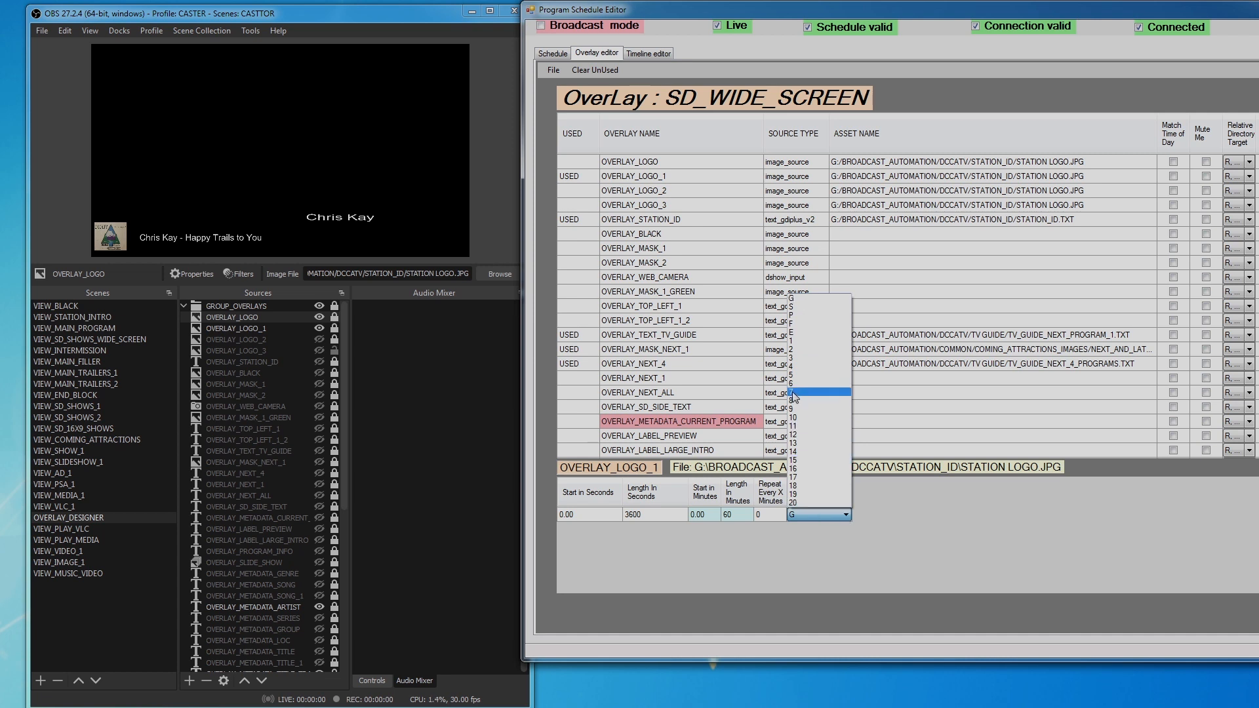
pyautogui.click(793, 306)
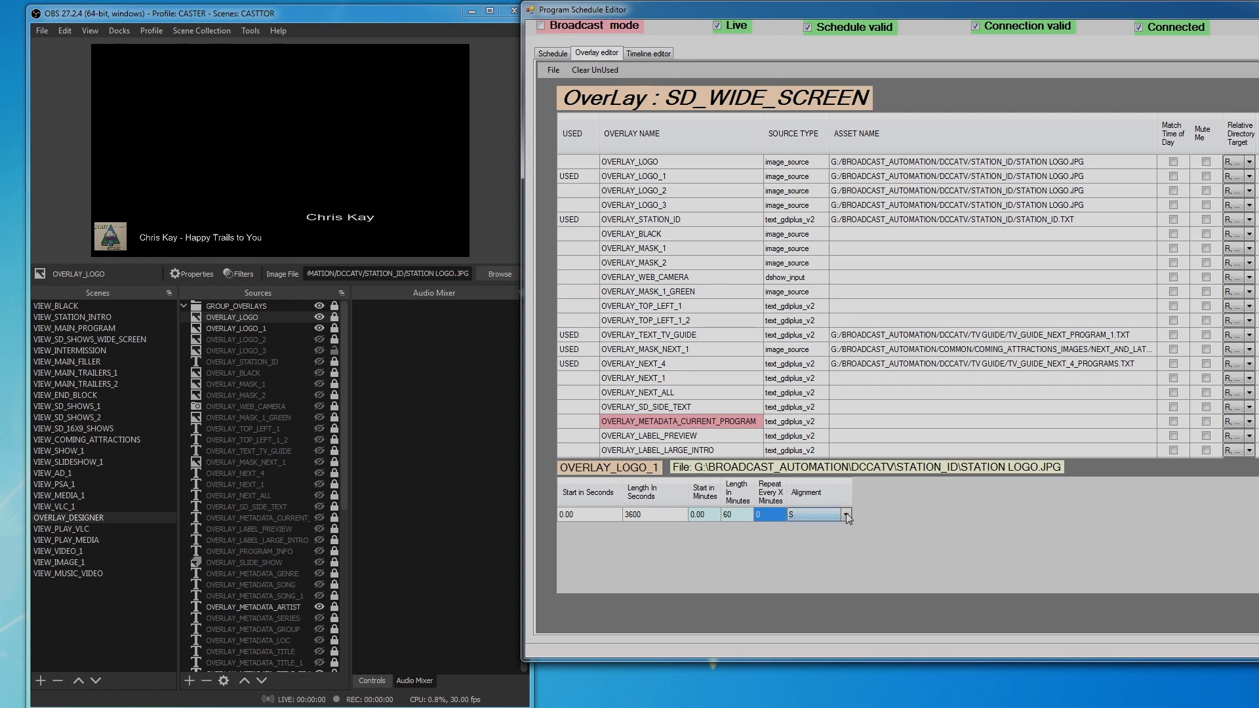
pyautogui.press('Tab')
pyautogui.press('Tab')
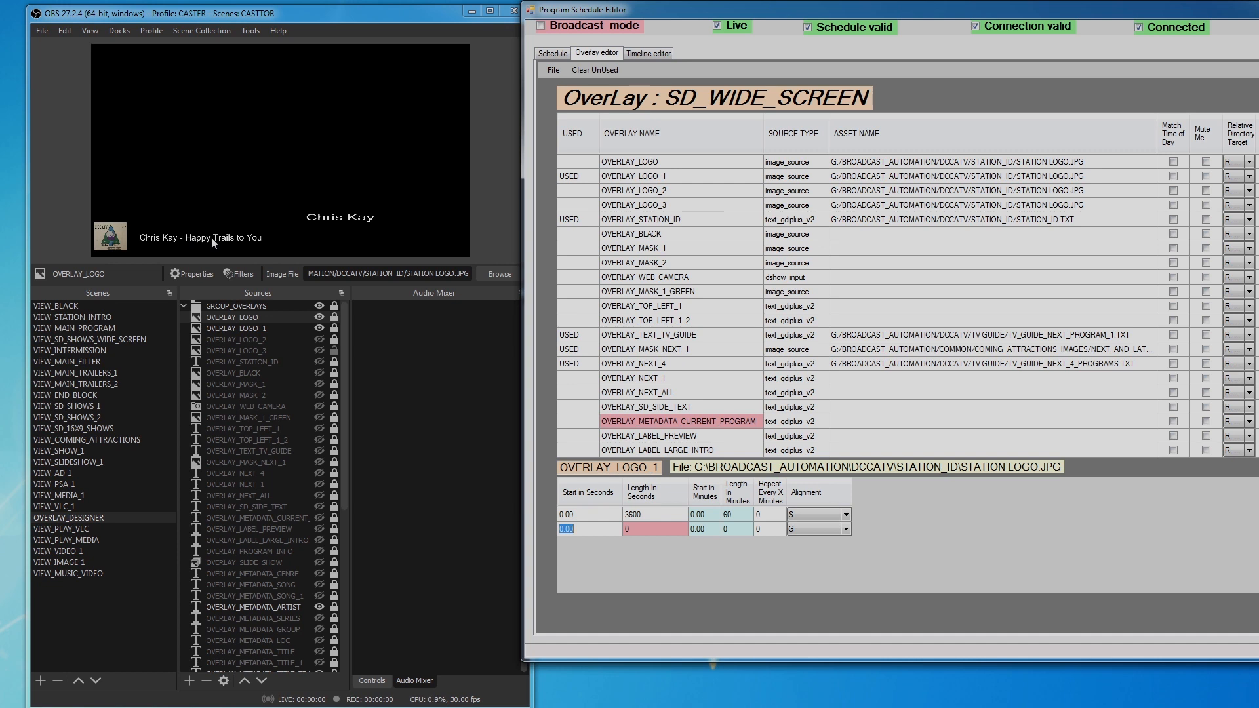
# Toggle the visibility of OVERLAY_METADATA_ARTIST and the OVERLAY_METADATA_TITLE_TRA… source off and back on in OBS to identify their texts.
pyautogui.click(319, 606)
pyautogui.click(318, 606)
pyautogui.click(318, 606)
pyautogui.click(318, 606)
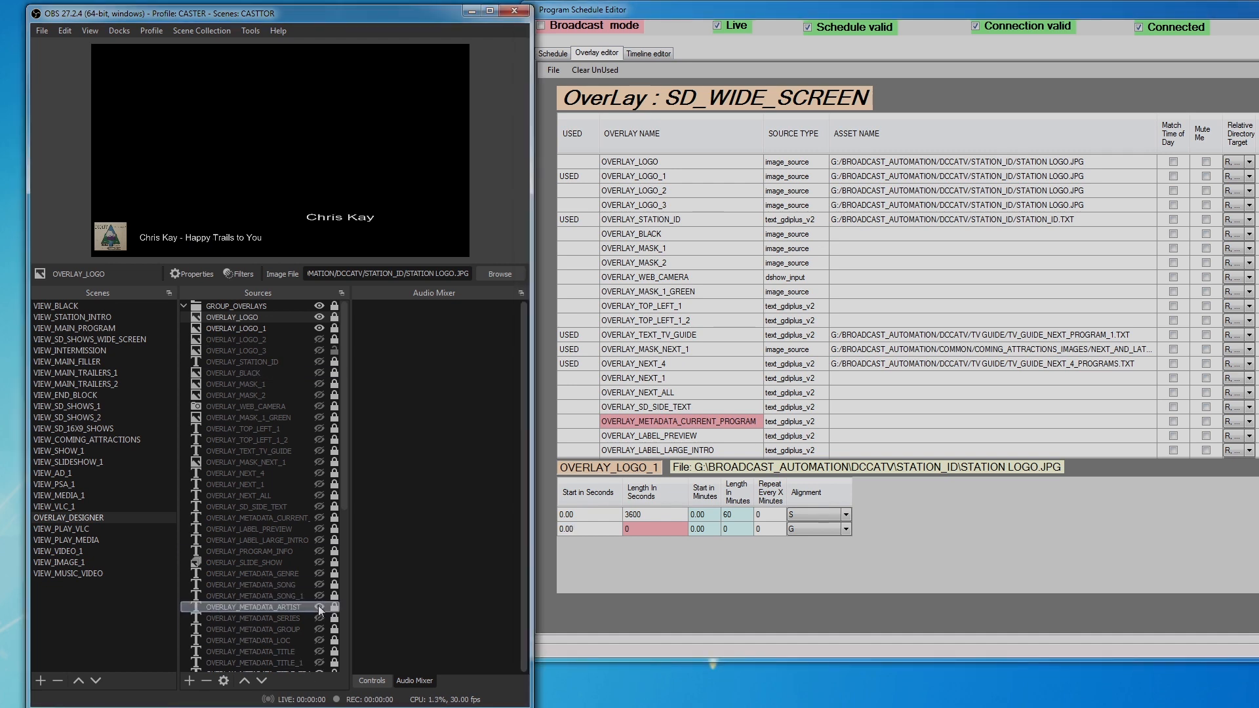
pyautogui.scroll(-3, 308, 551)
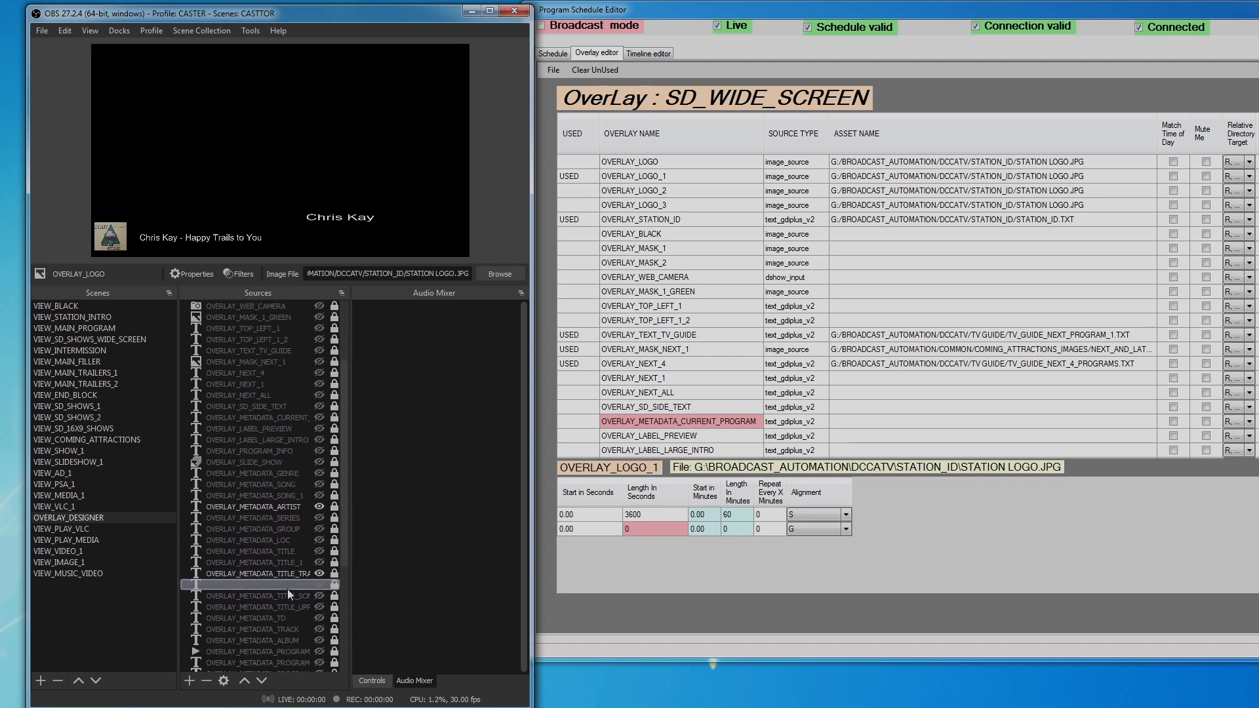
pyautogui.click(294, 573)
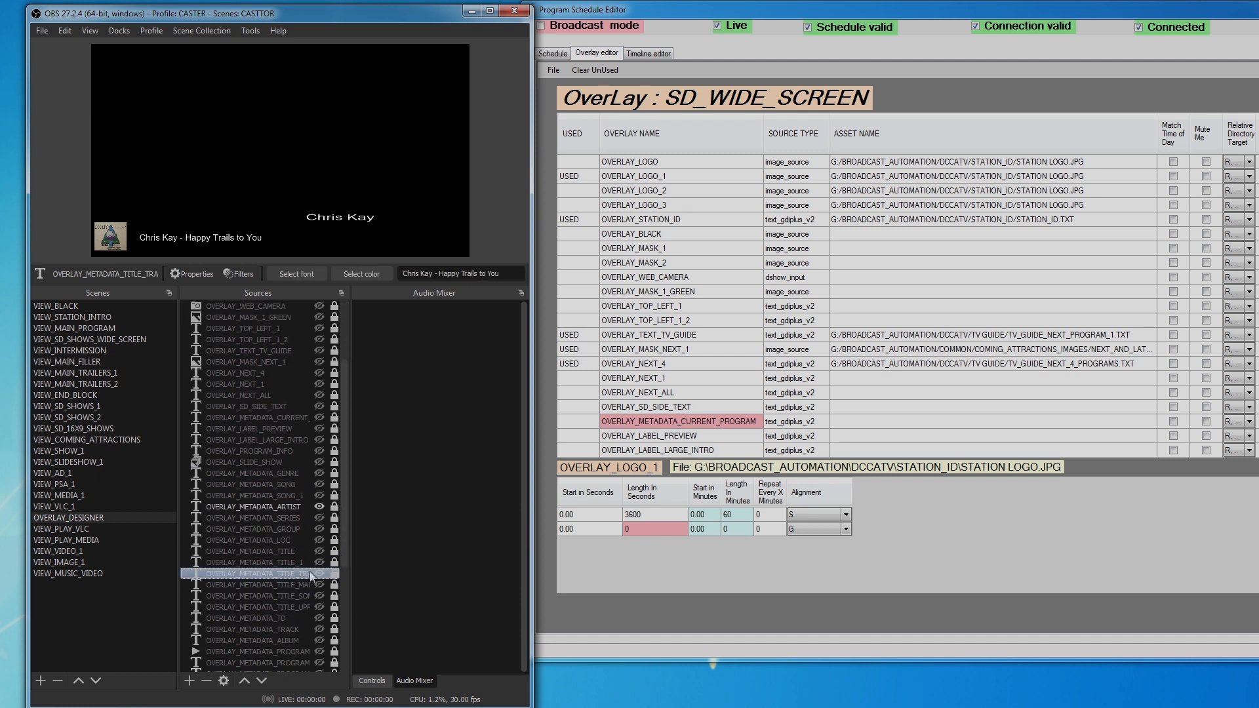
pyautogui.click(321, 571)
pyautogui.click(319, 572)
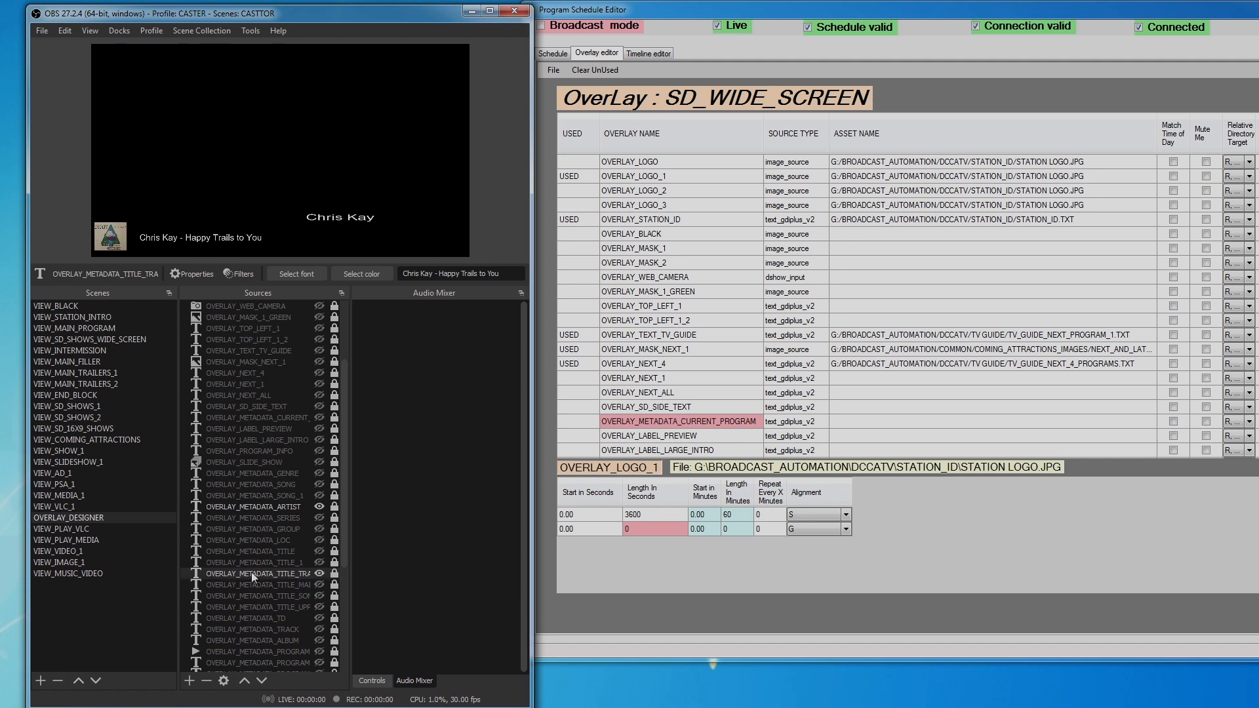
# Collapse GROUP_OVERLAYS in OBS and move the Program Schedule Editor over the OBS window.
pyautogui.scroll(-5, 344, 573)
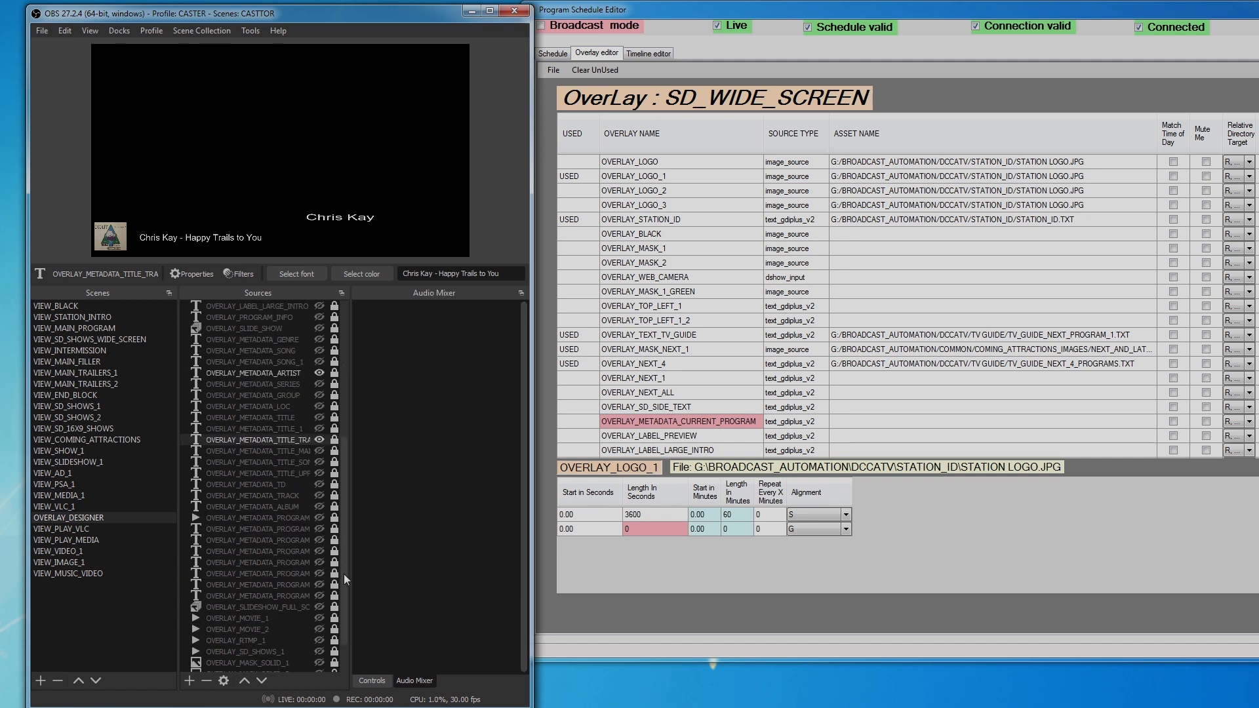
pyautogui.moveTo(341, 576); pyautogui.dragTo(371, 379)
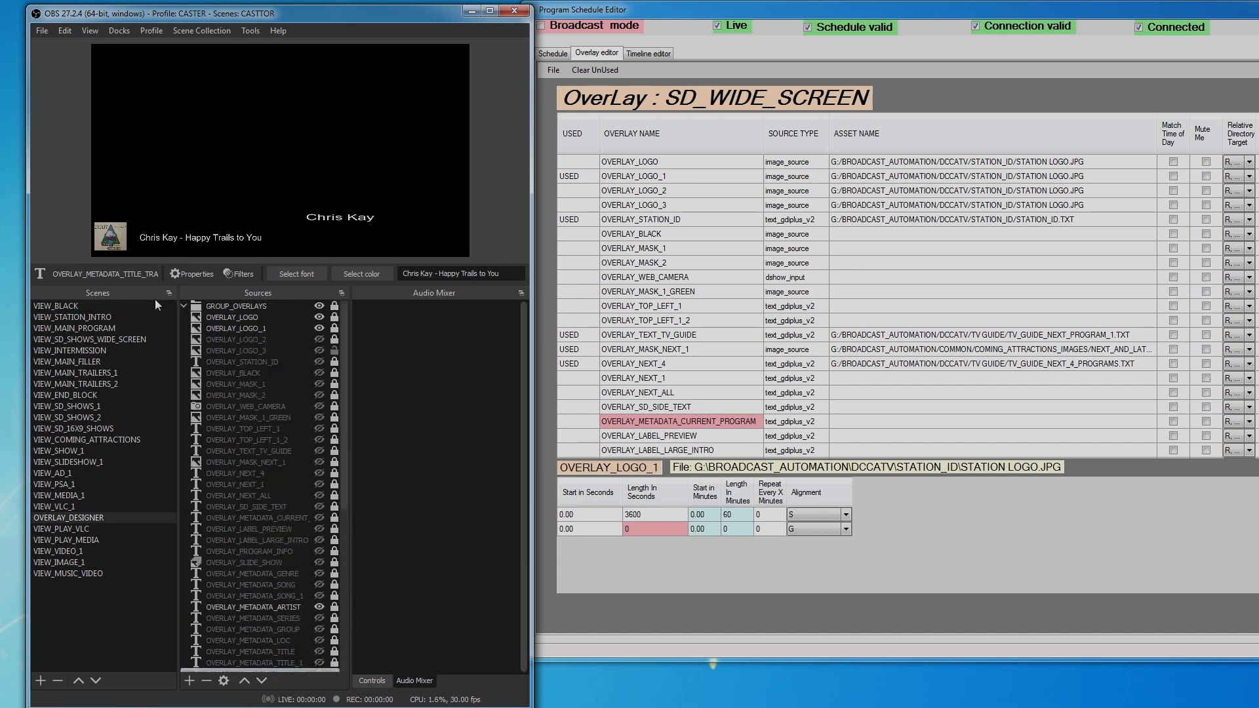
pyautogui.click(183, 305)
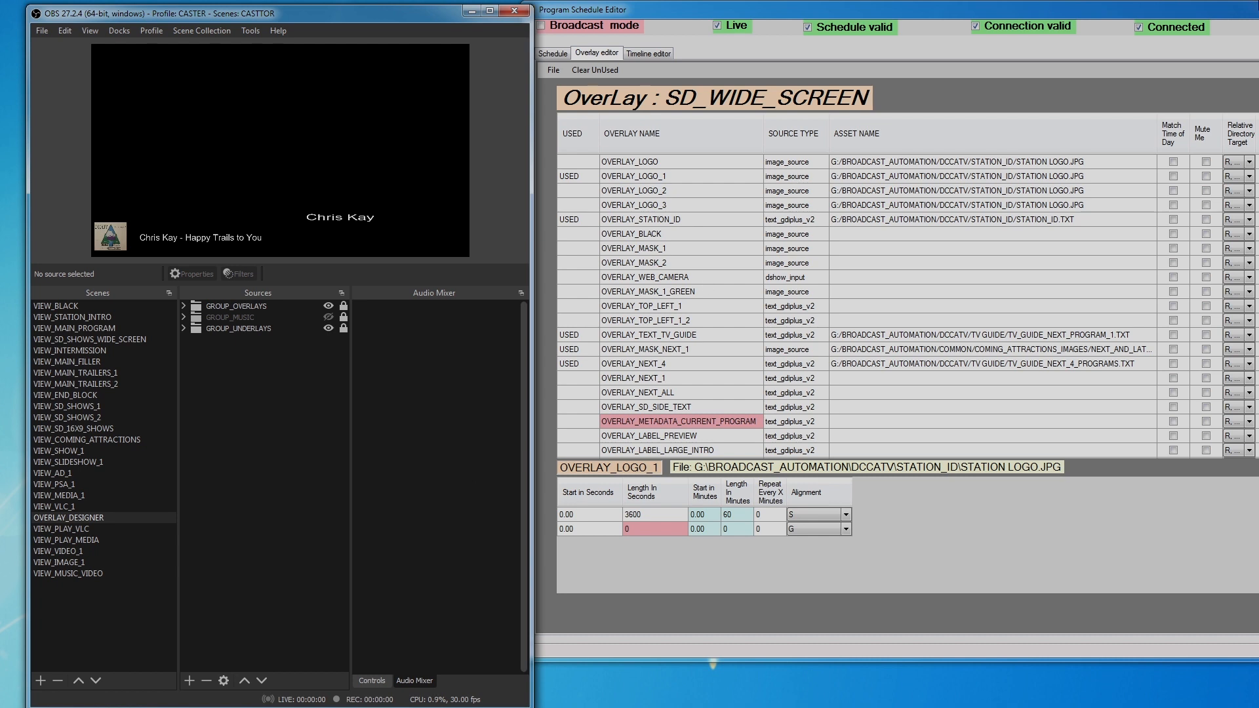
pyautogui.moveTo(1226, 8); pyautogui.dragTo(769, 48)
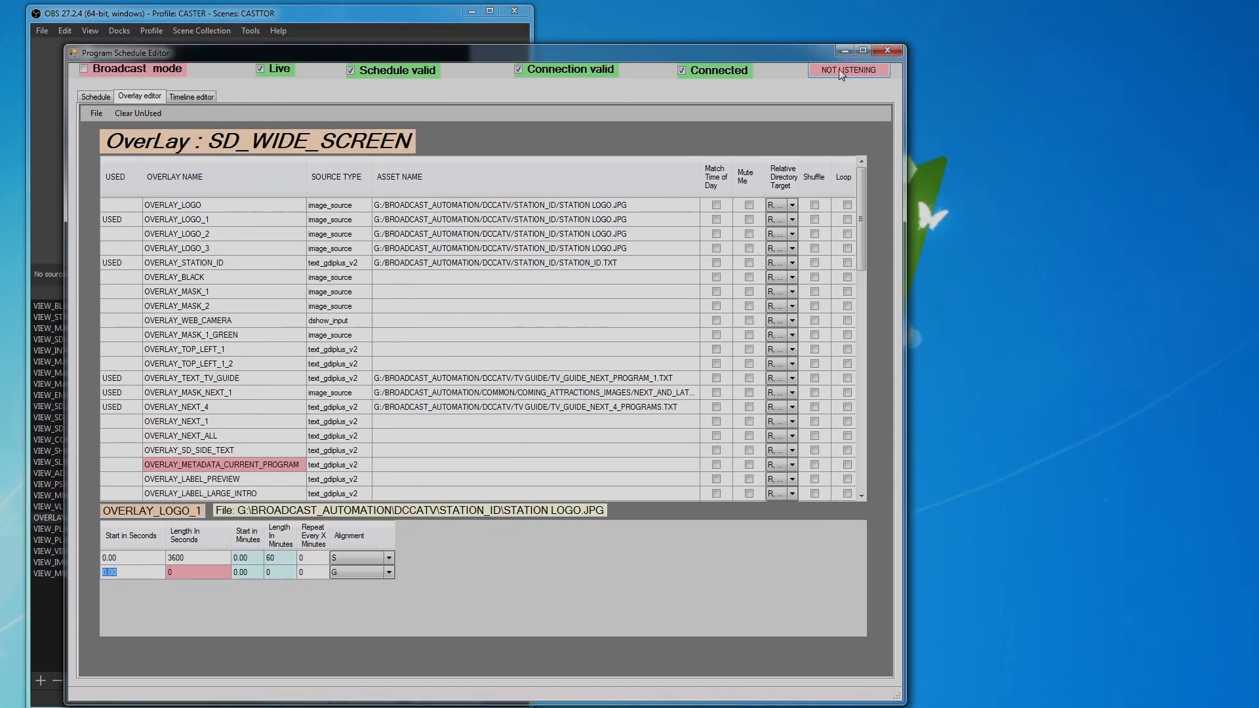
# Minimize the Program Schedule Editor and mute the VLC_MAIN_FILLER audio in OBS.
pyautogui.click(850, 52)
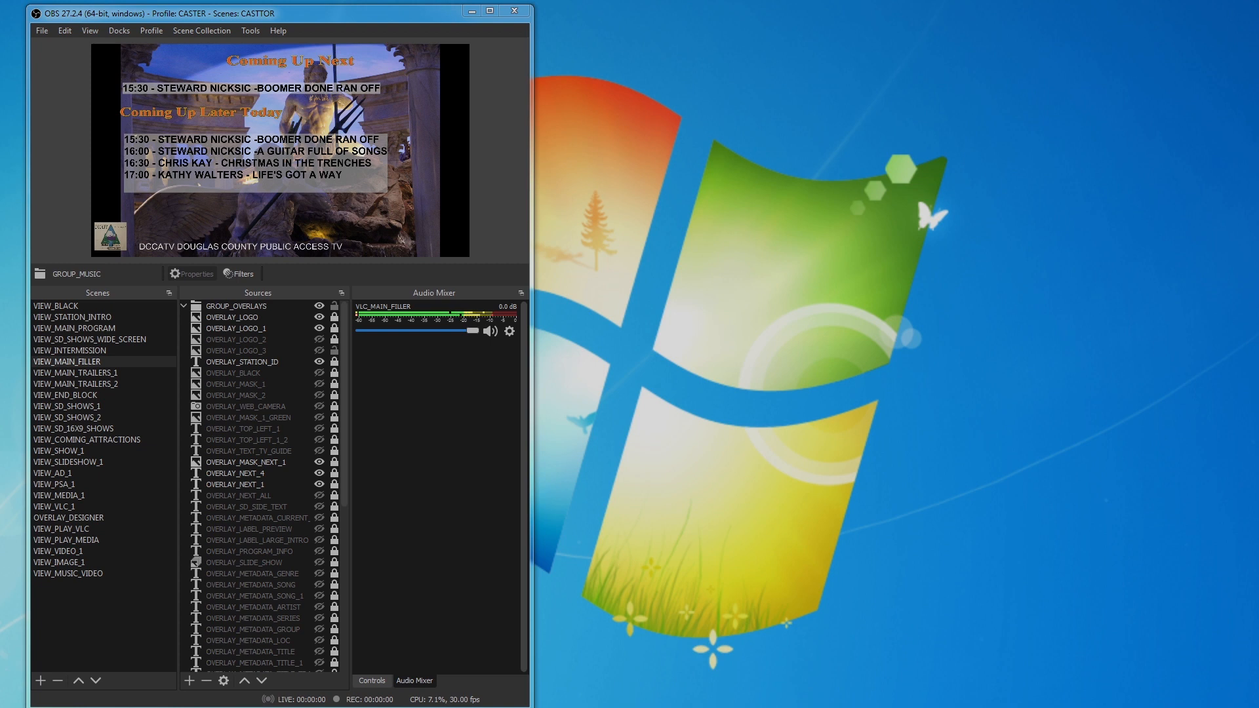
pyautogui.click(490, 331)
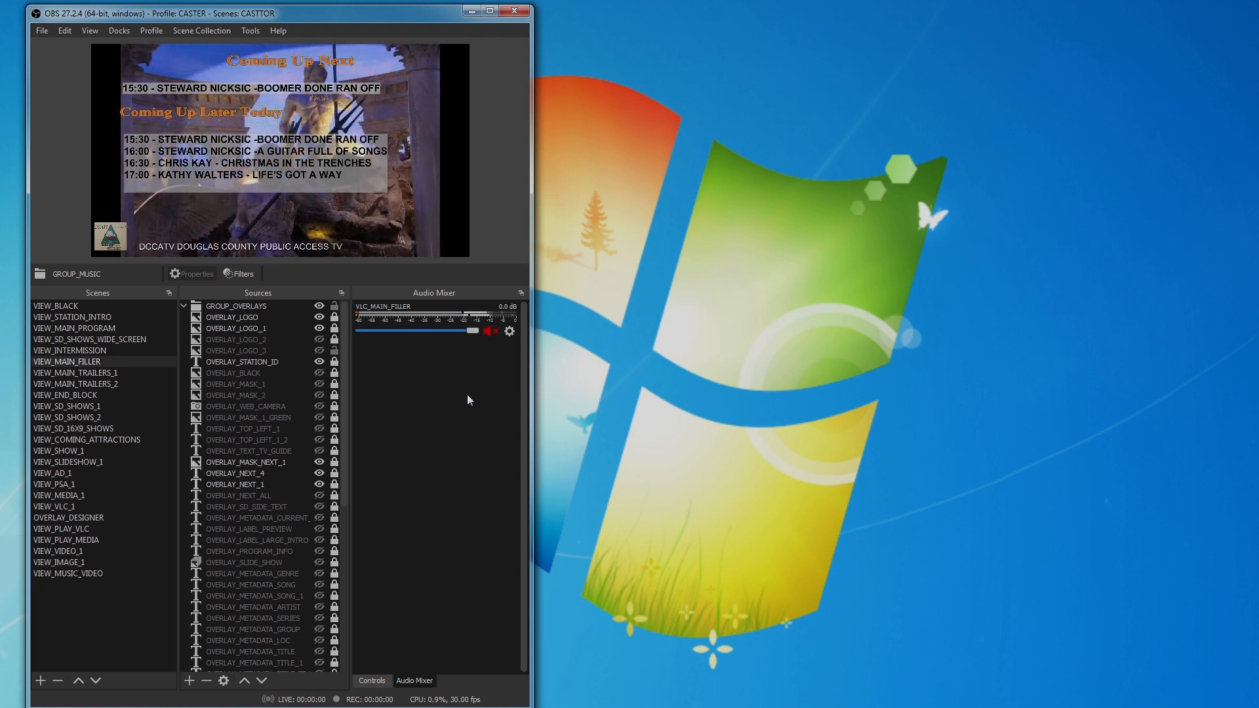
# Toggle the visibility of OVERLAY_LOGO, OVERLAY_LOGO_1, OVERLAY_STATION_ID and OVERLAY_MASK_NEXT_1 to identify each overlay in the preview.
pyautogui.click(319, 318)
pyautogui.click(319, 317)
pyautogui.click(319, 317)
pyautogui.click(319, 318)
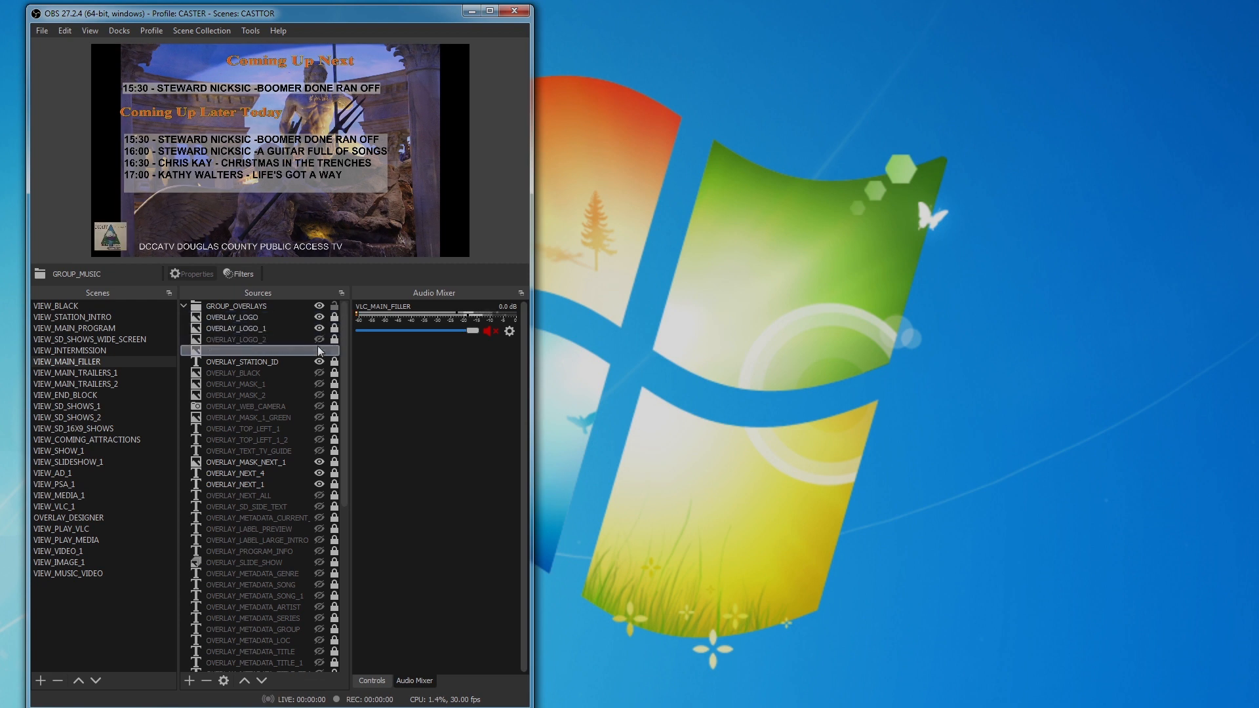
pyautogui.click(319, 327)
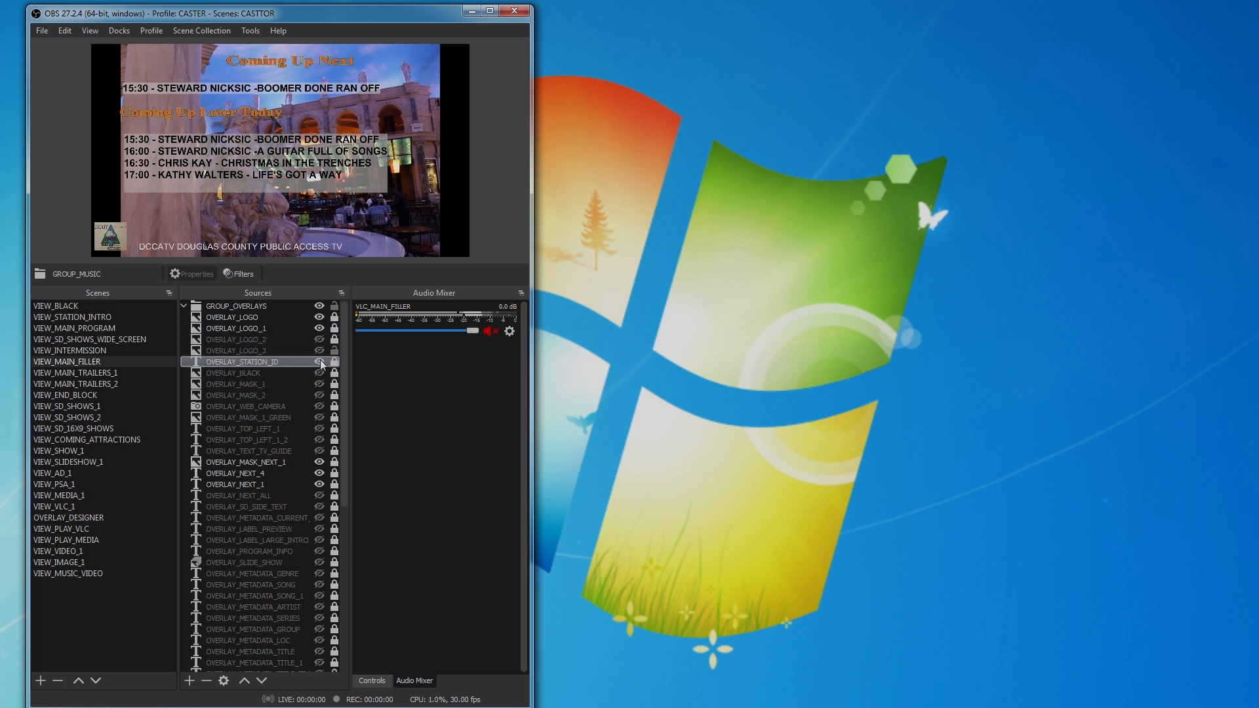
pyautogui.click(320, 359)
pyautogui.click(320, 361)
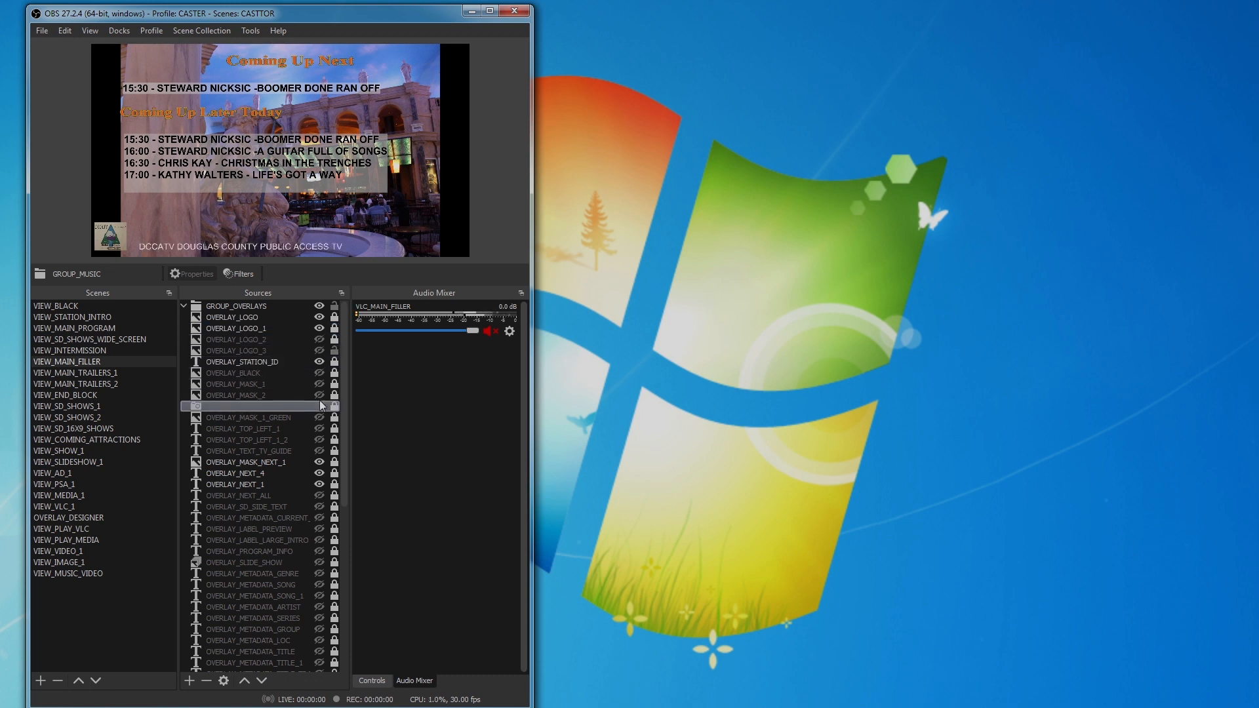
pyautogui.click(319, 462)
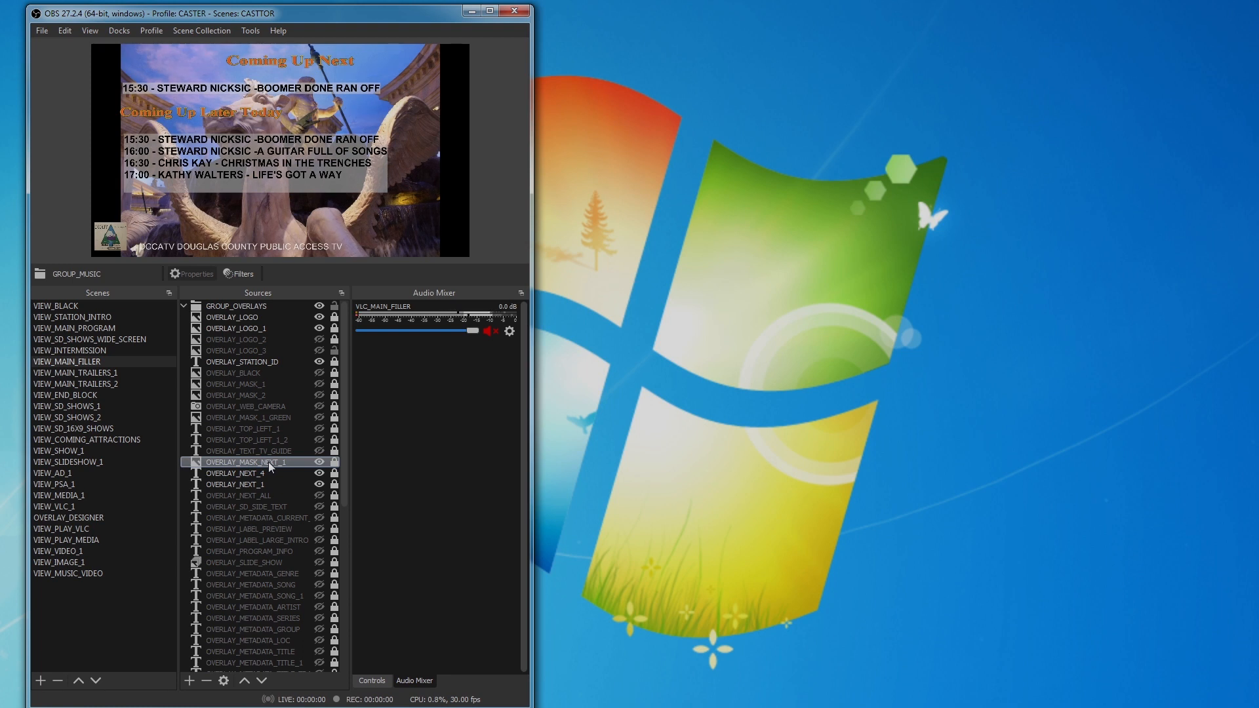
# Lock the GROUP_OVERLAYS group in the VIEW_MAIN_FILLER scene.
pyautogui.click(263, 66)
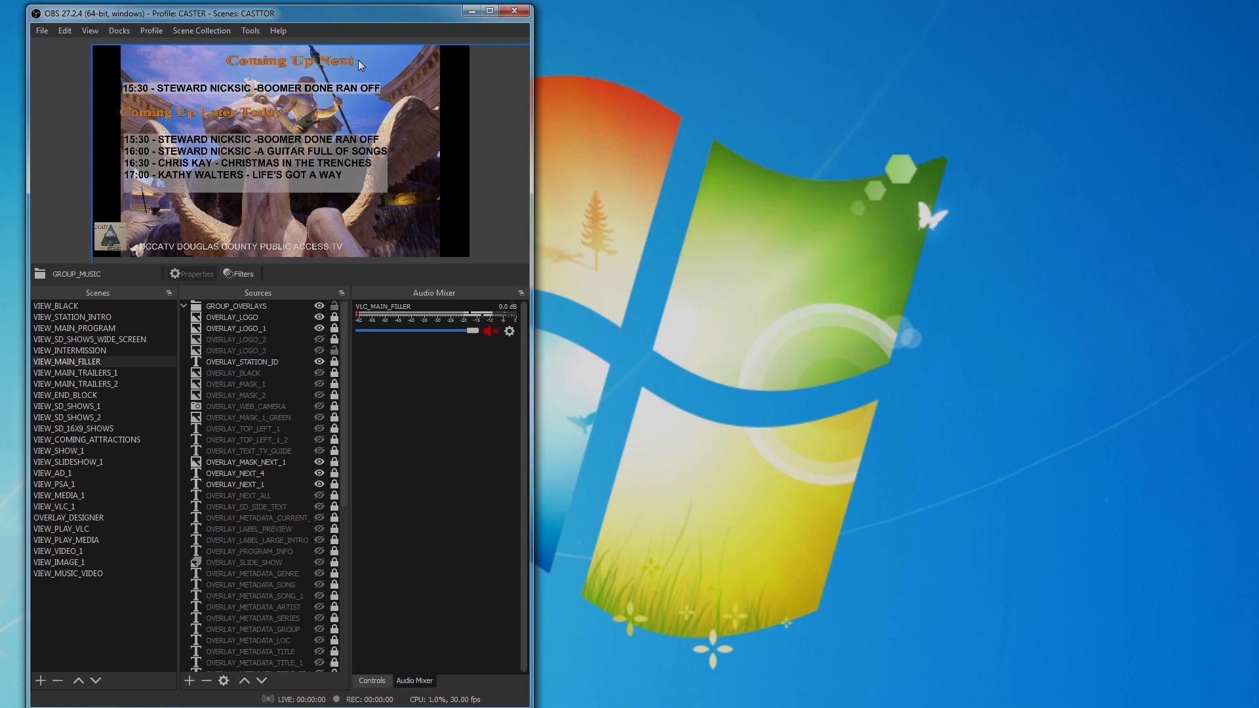
pyautogui.click(333, 307)
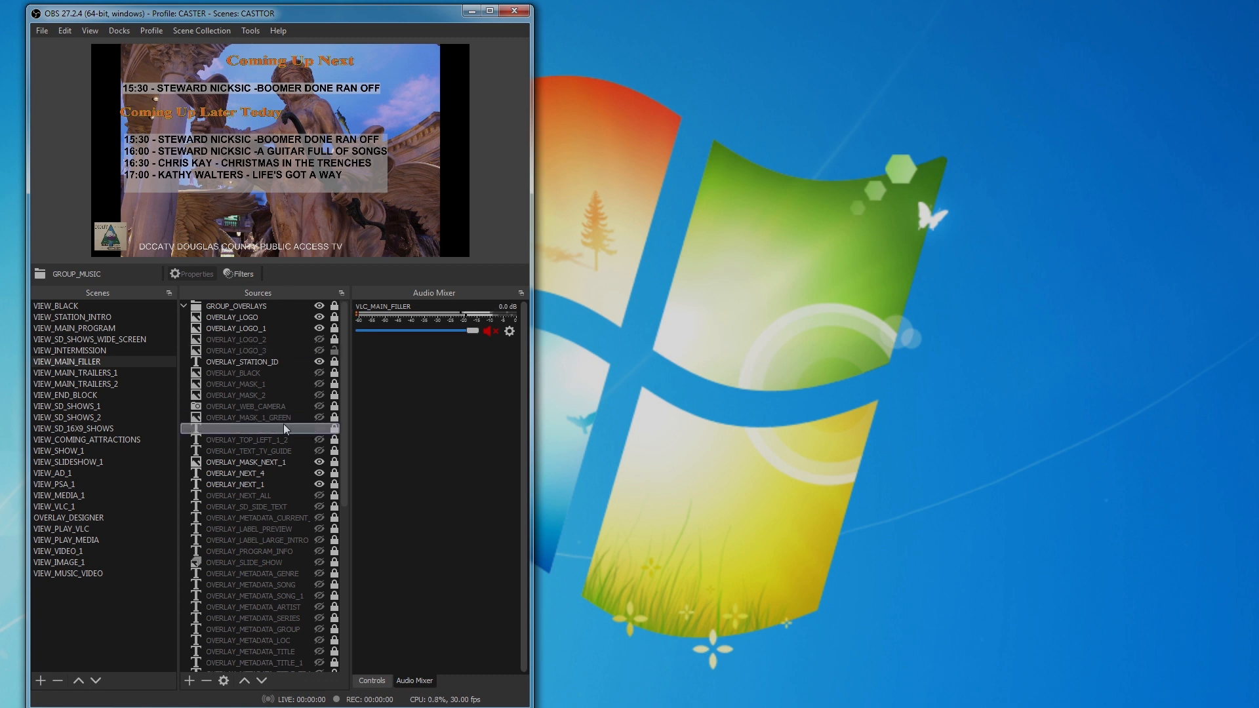
# Toggle the visibility of VLC_MAIN_FILLER and the OVERLAY_SLIDESHOW_FULL_SC… source off and back on to identify what they display.
pyautogui.moveTo(345, 455); pyautogui.dragTo(353, 654)
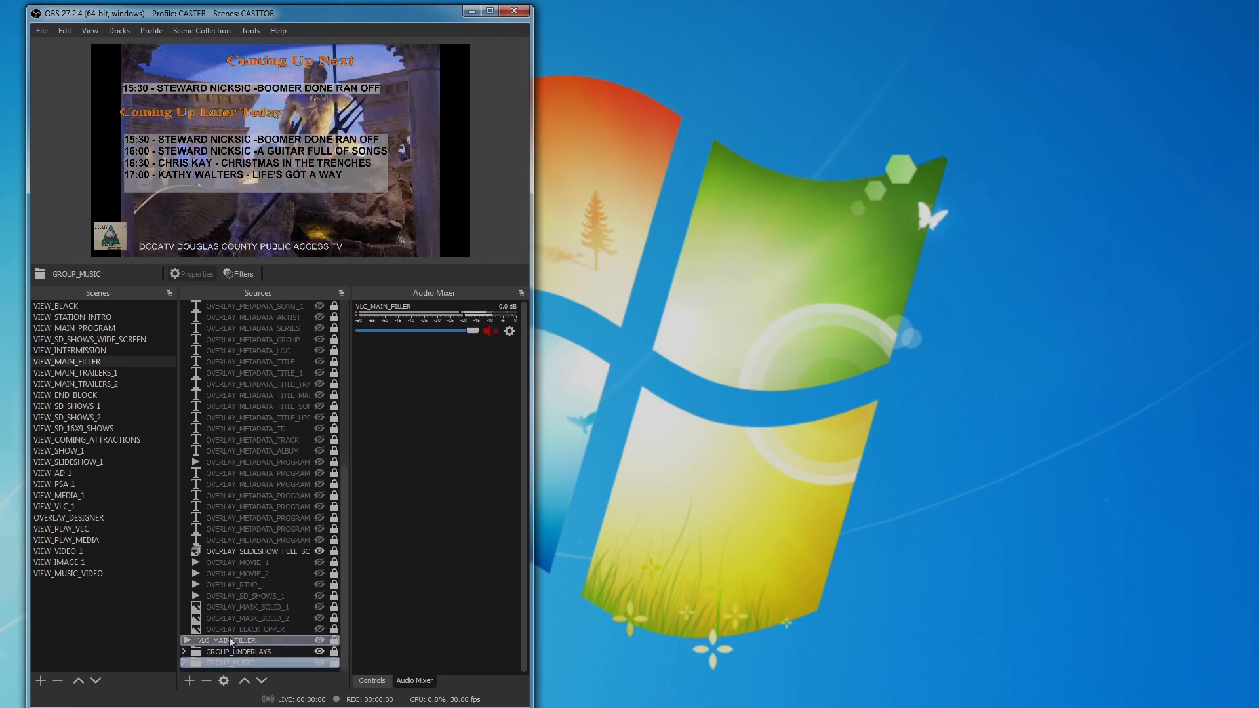
pyautogui.click(317, 640)
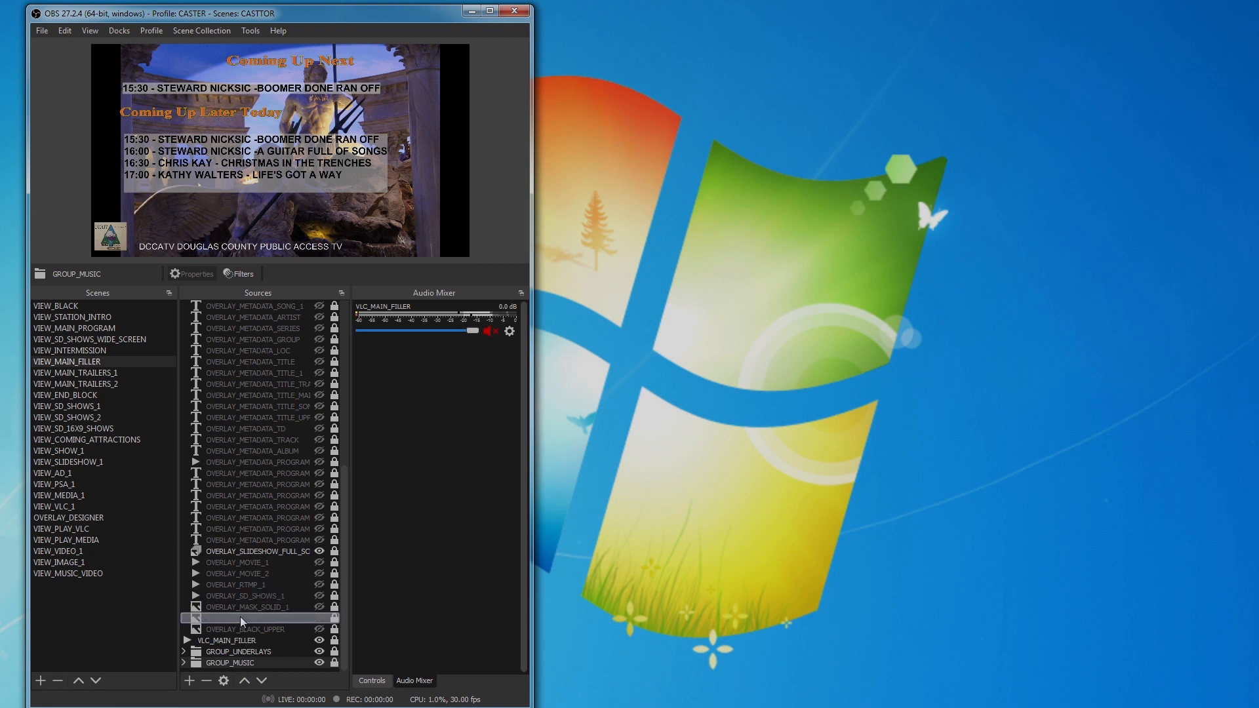
pyautogui.click(182, 653)
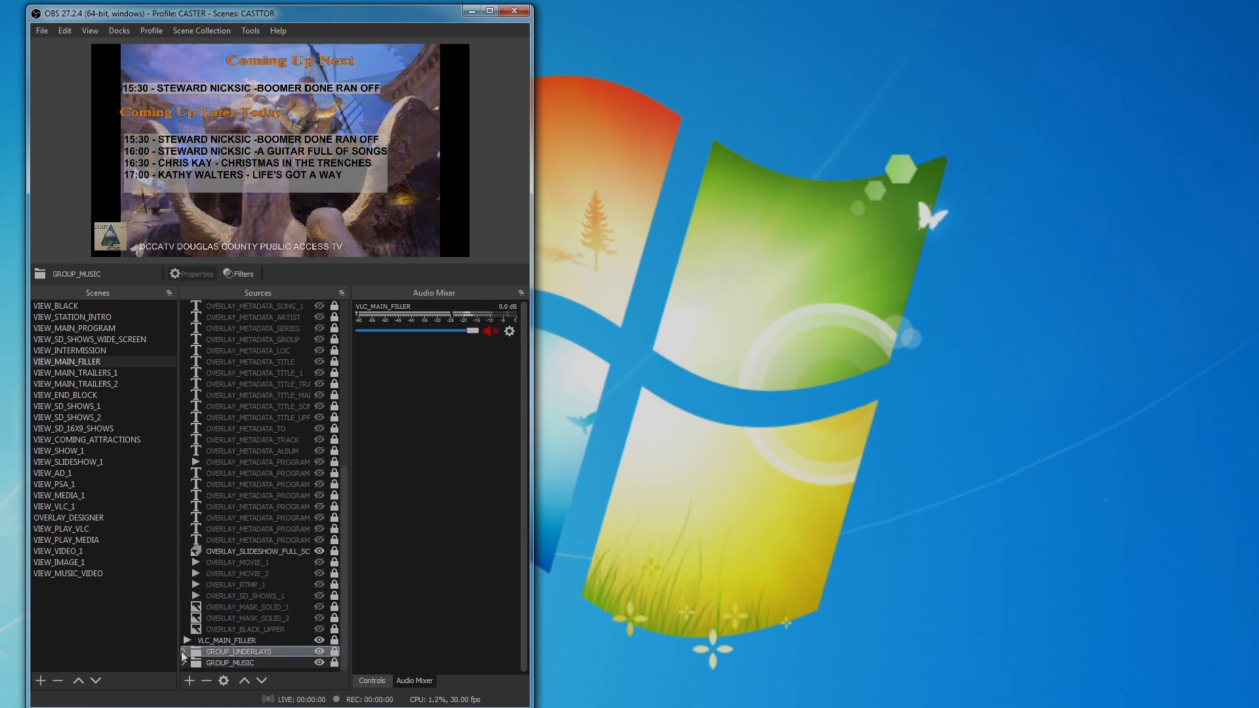
pyautogui.click(315, 551)
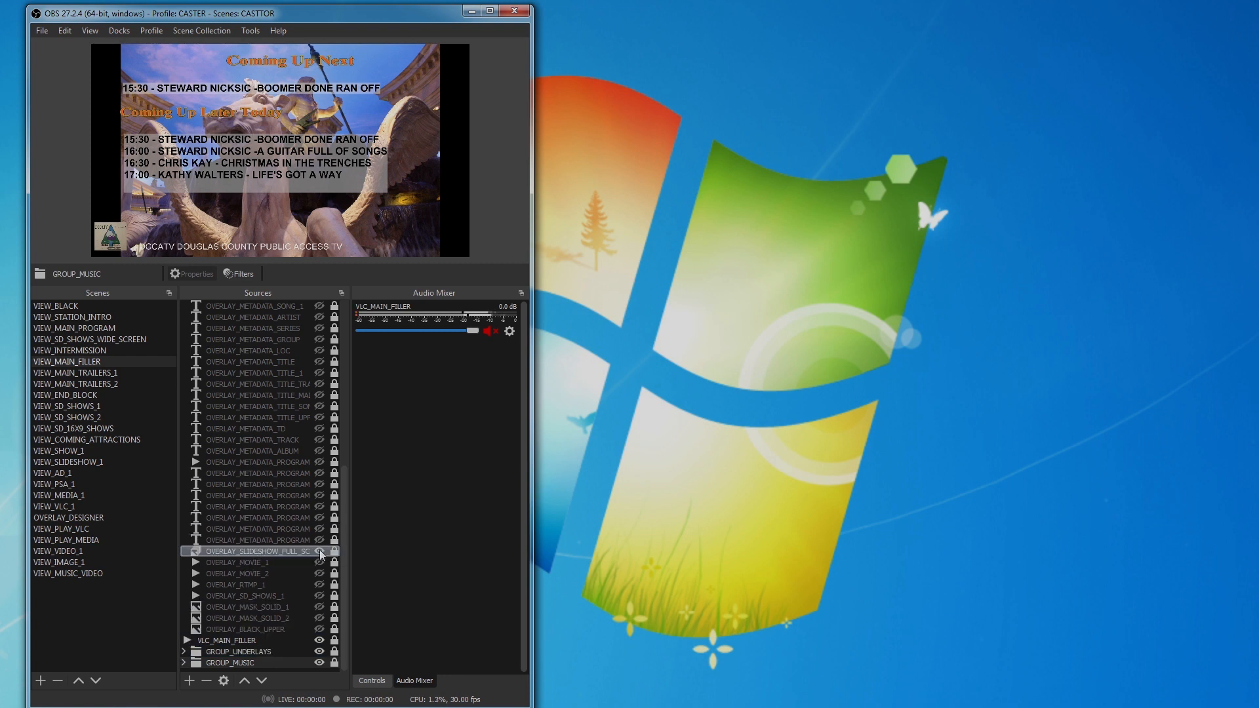
pyautogui.click(319, 551)
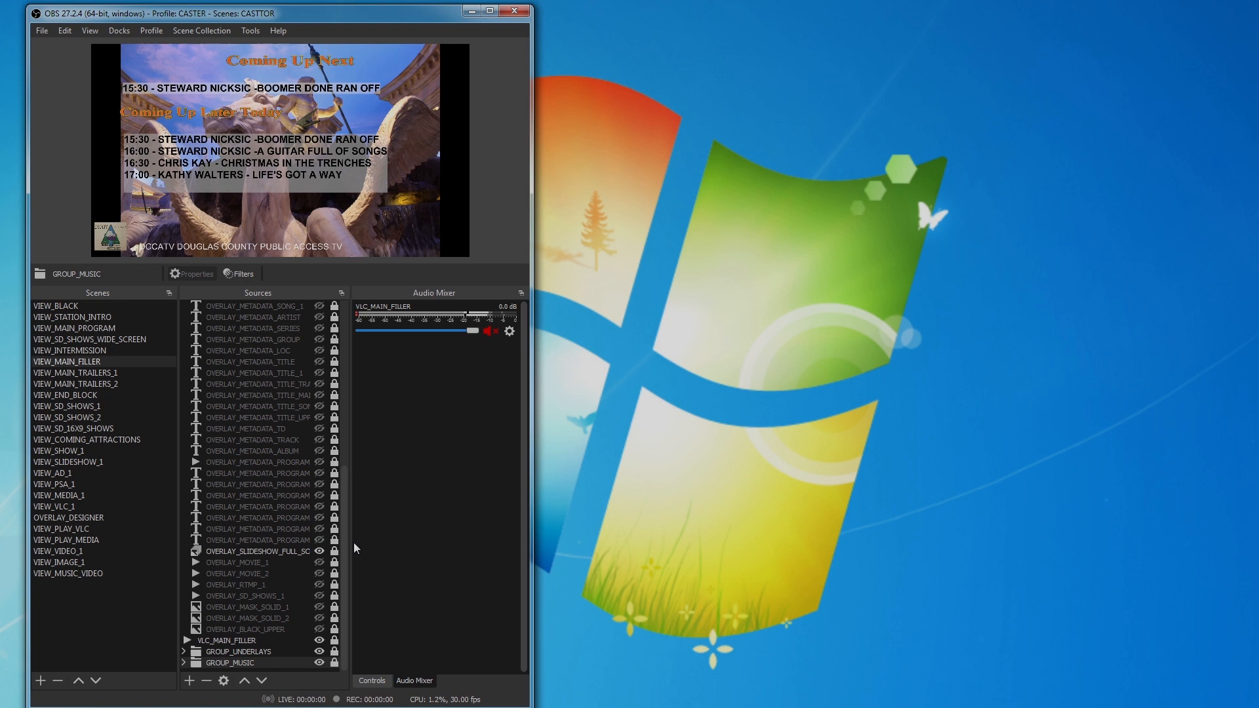
# Toggle the visibility of OVERLAY_NEXT_1 and OVERLAY_NEXT_4 off and back on to identify their program listings in the preview.
pyautogui.moveTo(341, 514); pyautogui.dragTo(349, 372)
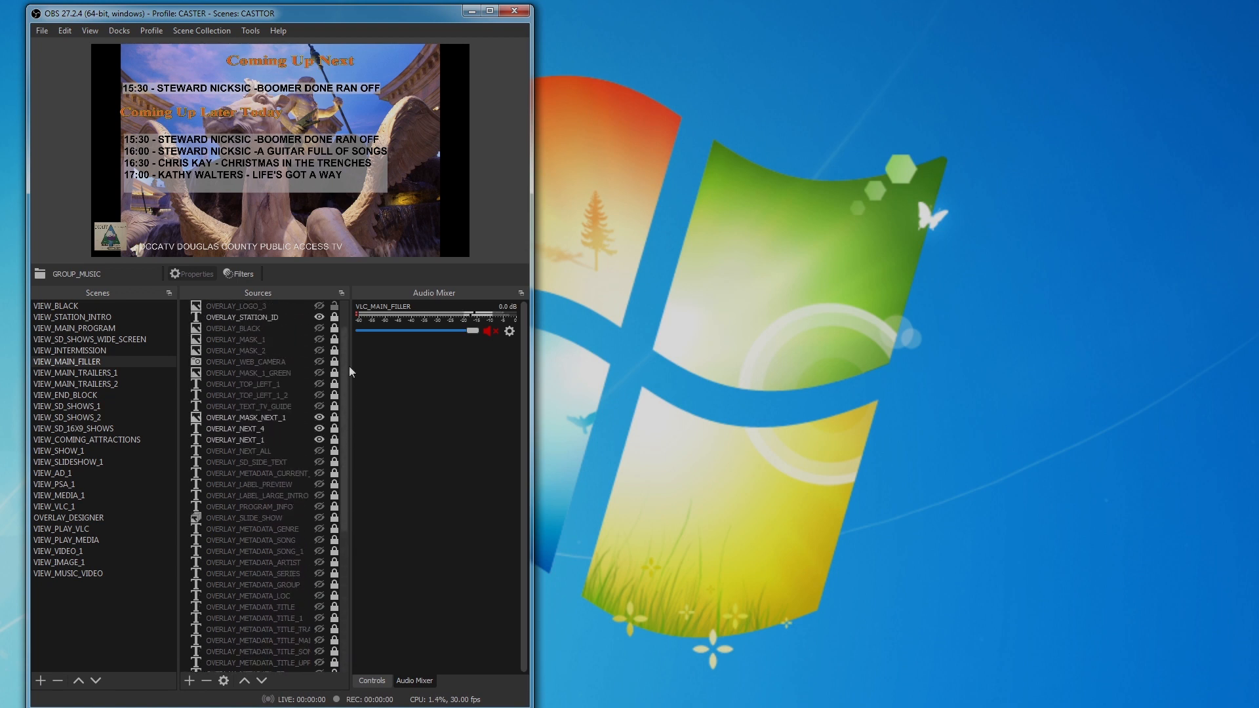
pyautogui.click(241, 439)
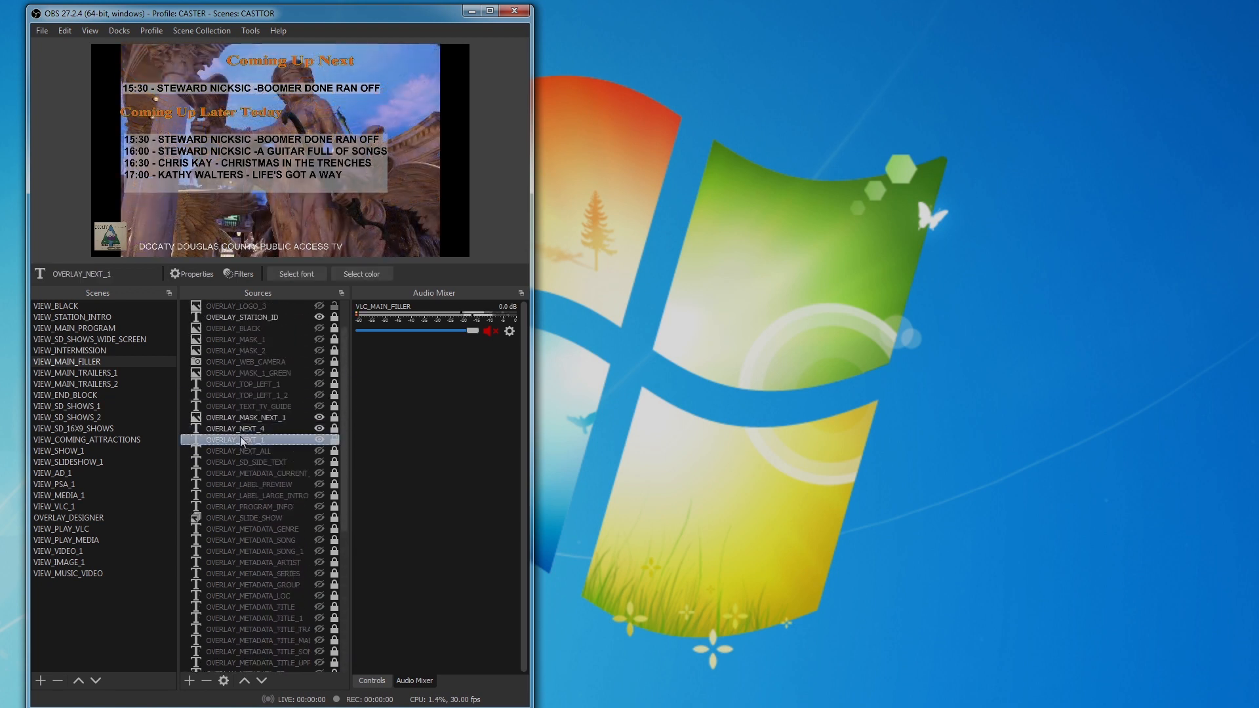
pyautogui.click(320, 440)
pyautogui.click(319, 440)
pyautogui.click(320, 440)
pyautogui.click(320, 439)
pyautogui.click(320, 439)
pyautogui.click(319, 440)
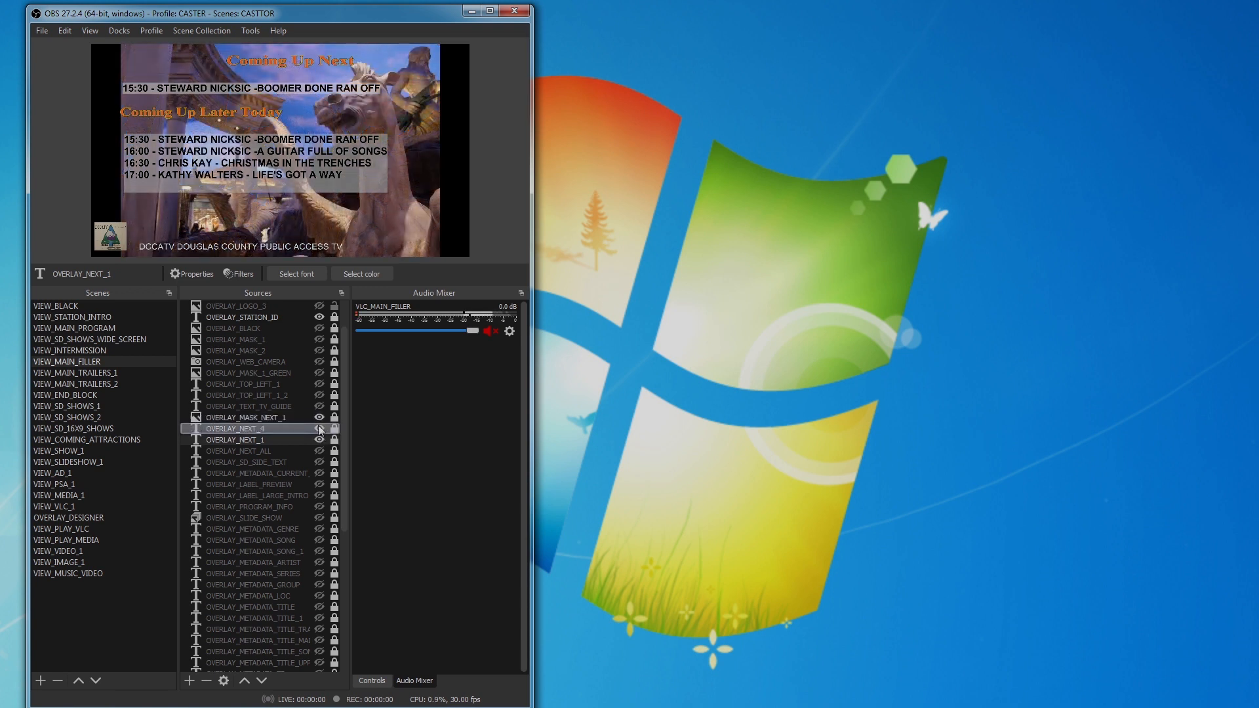
pyautogui.click(320, 428)
pyautogui.click(320, 429)
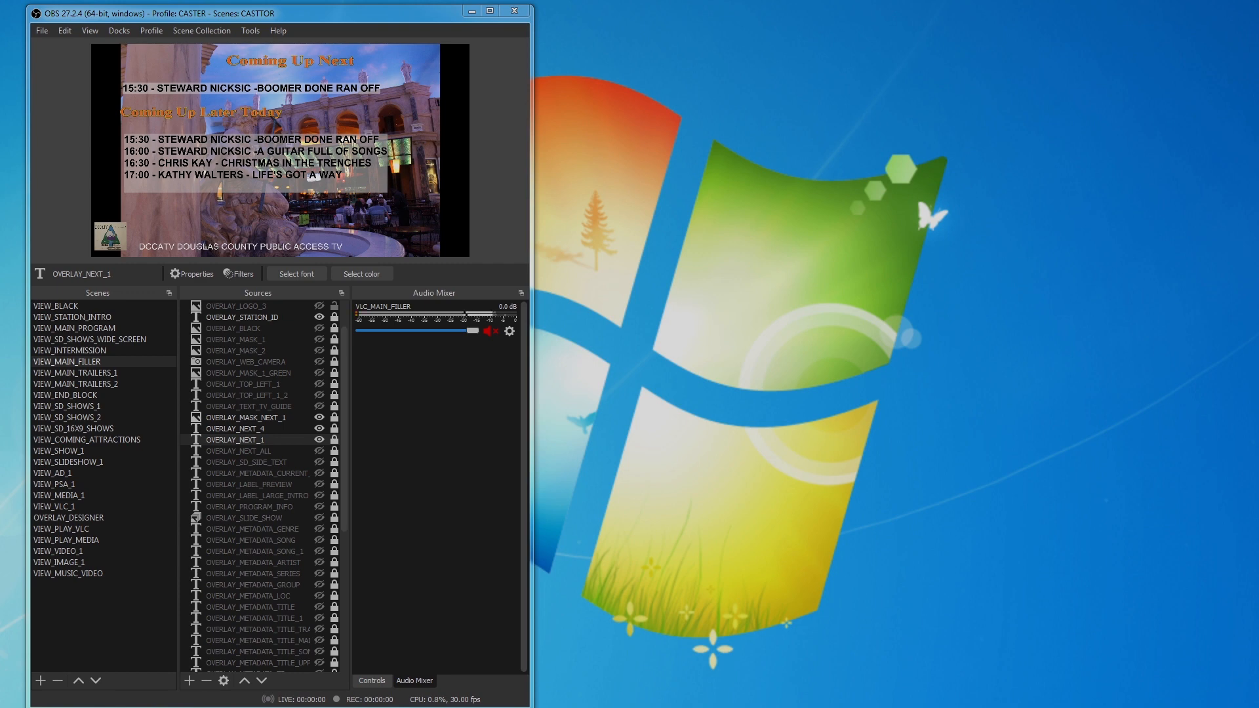
# Review the typical 30 minute timeline slide in PowerPoint beside OBS and minimize the presentation.
pyautogui.moveTo(0, 141); pyautogui.dragTo(964, 19)
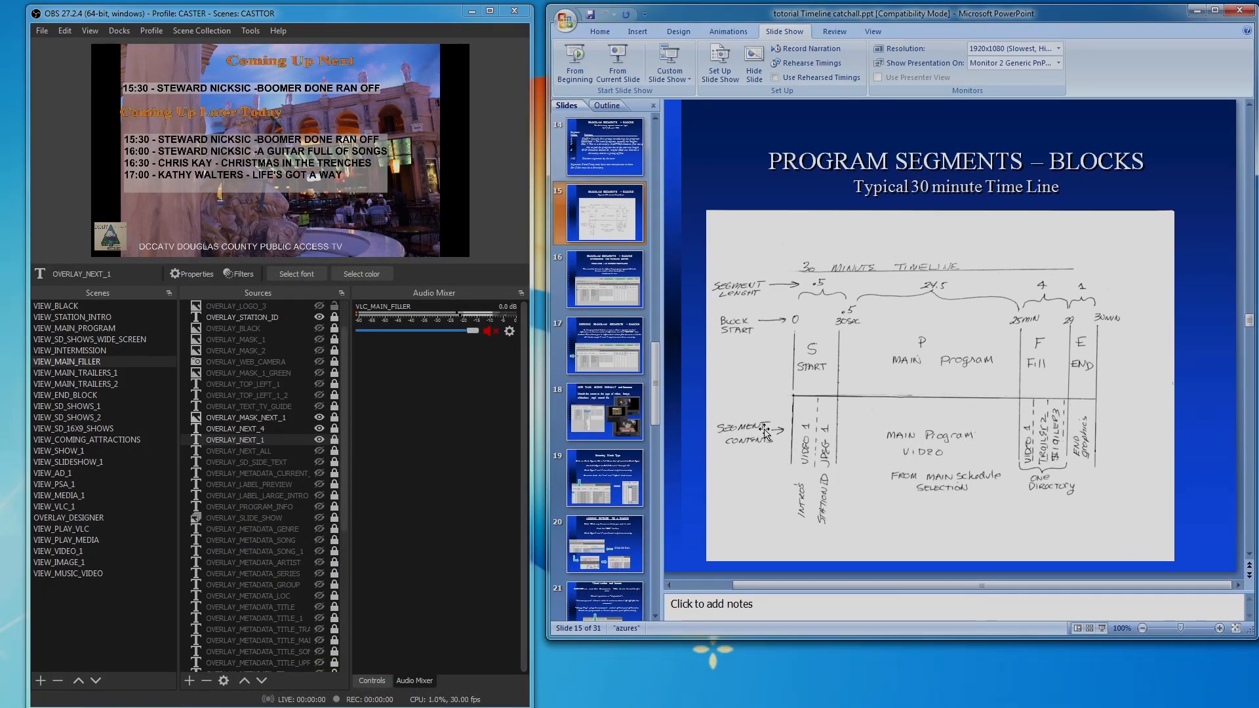
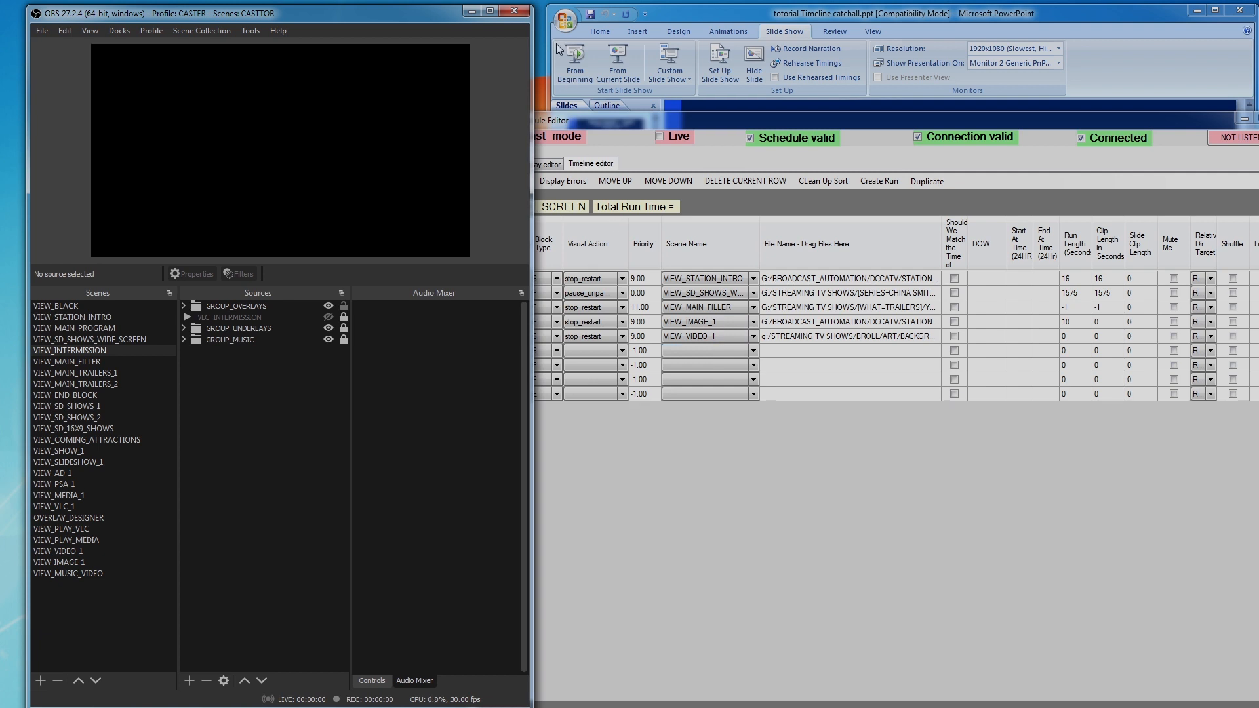
pyautogui.click(746, 13)
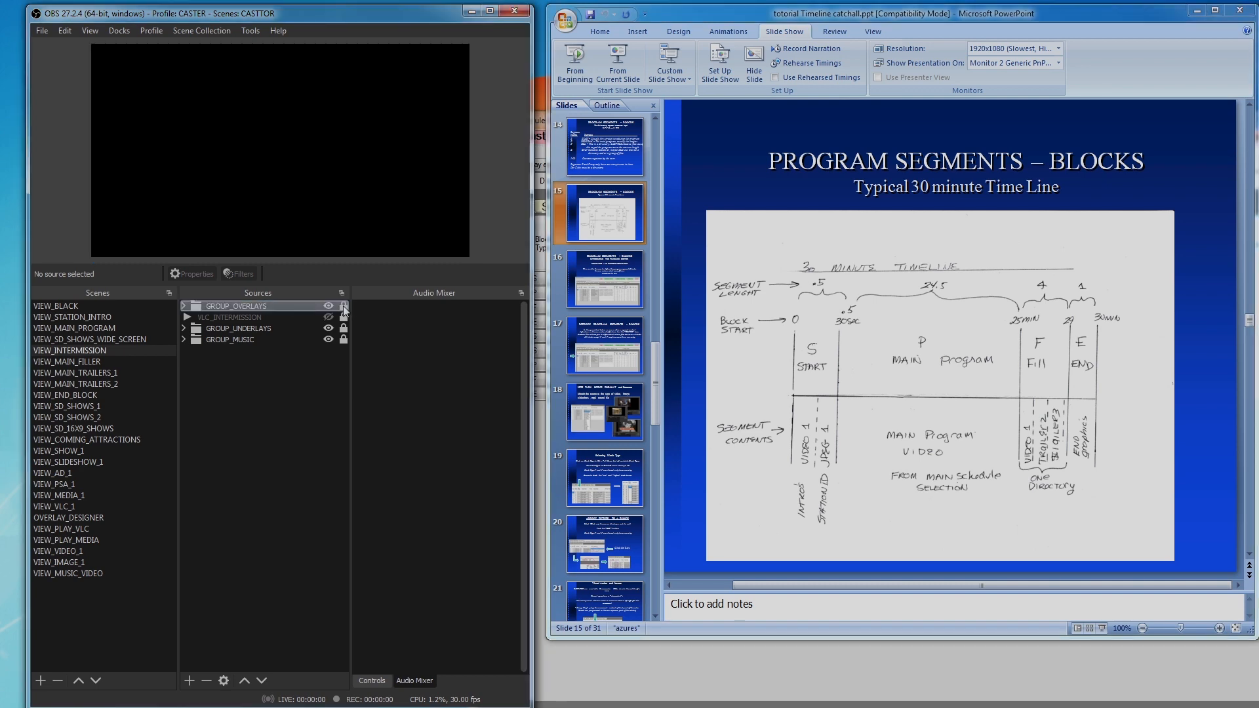
pyautogui.click(1197, 10)
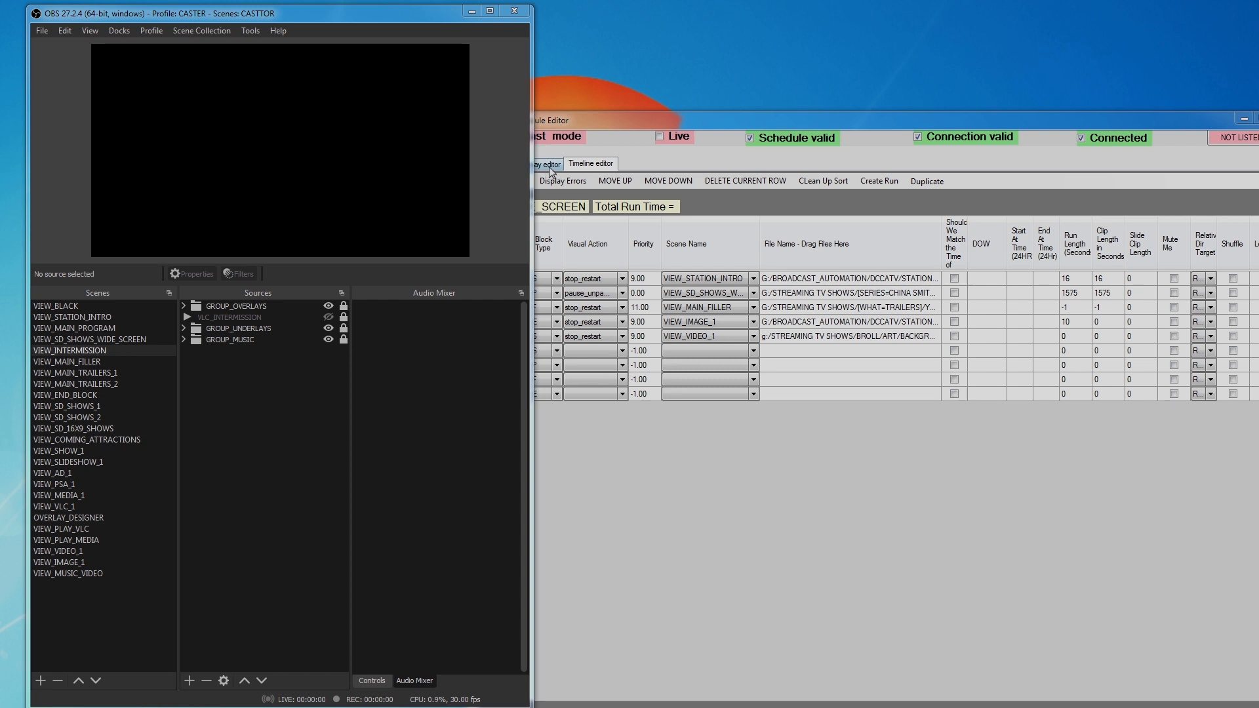
# Show the SD_WIDE_SCREEN overlay list in Program Schedule Editor and move its window fully into view.
pyautogui.click(551, 165)
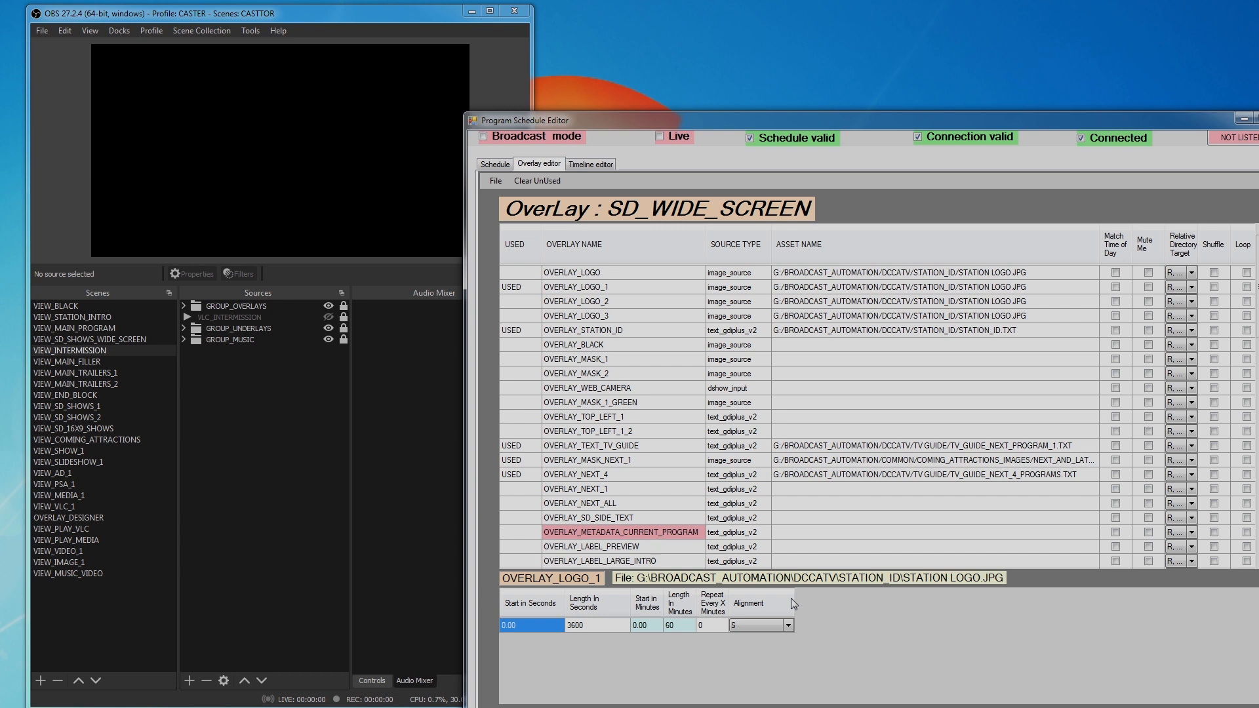
pyautogui.moveTo(816, 115); pyautogui.dragTo(751, 65)
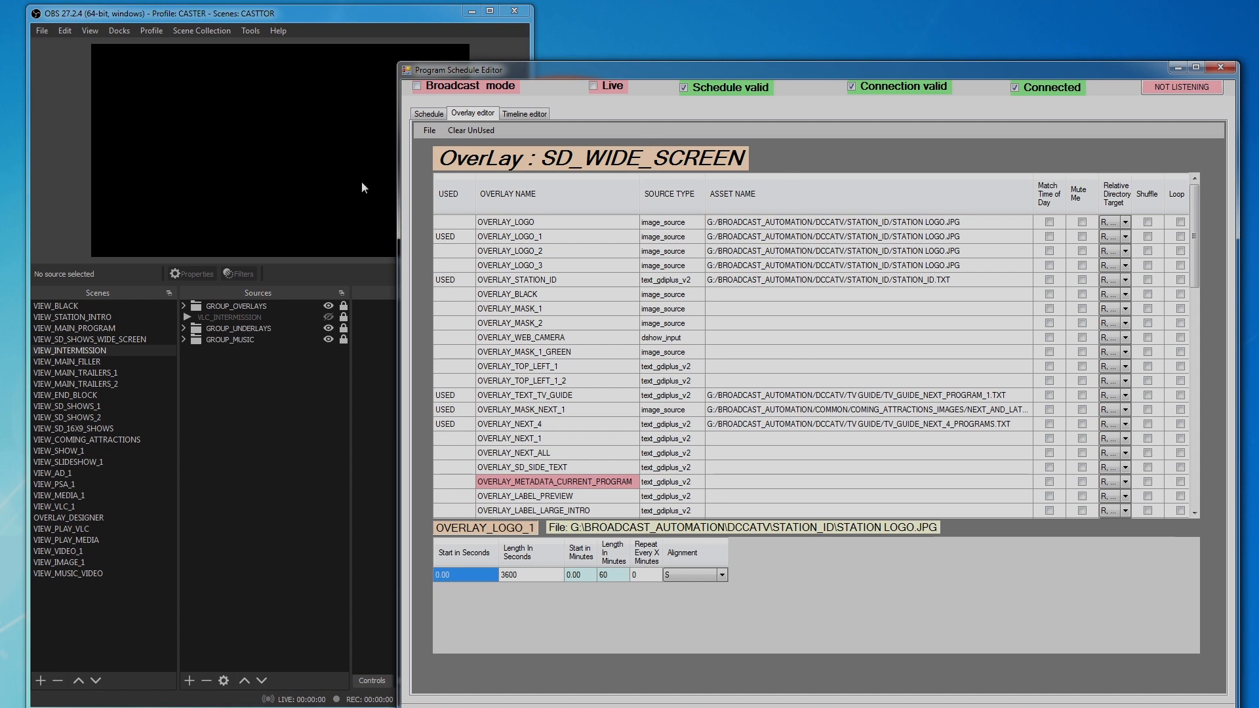
# Play the COMMANDO CODY episode from the schedule and move Program Schedule Editor aside to reveal the OBS preview.
pyautogui.click(429, 115)
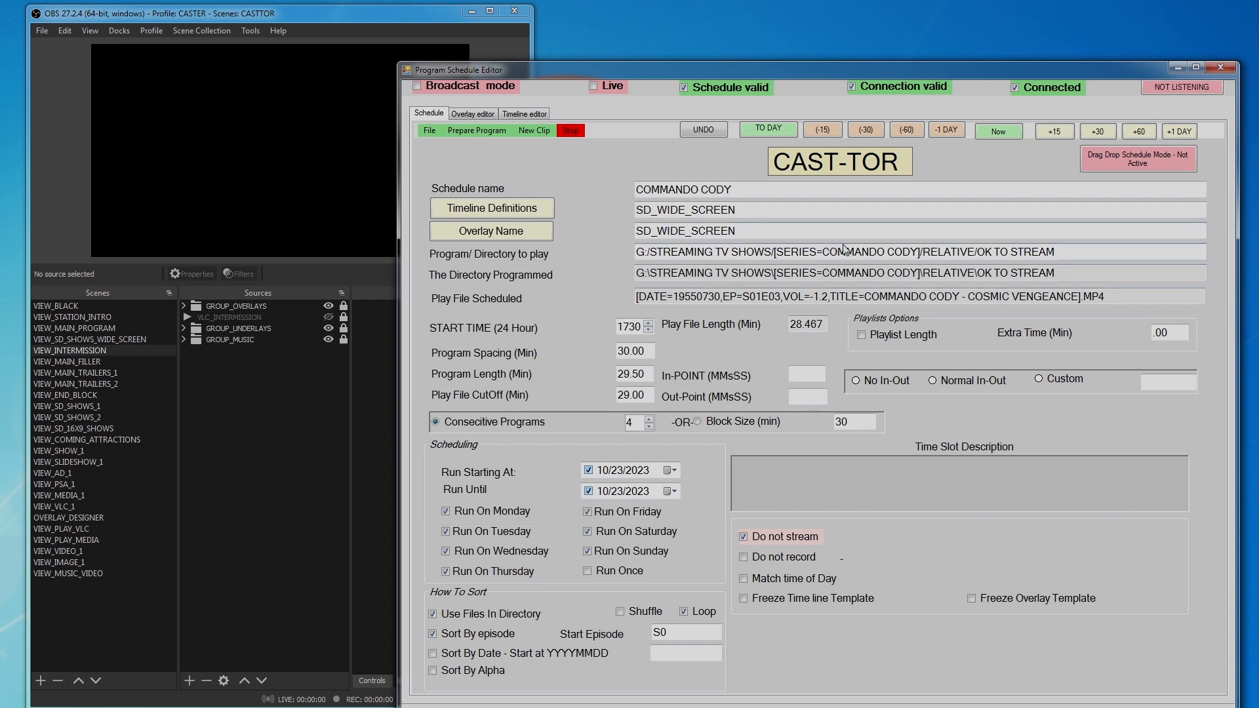
pyautogui.moveTo(717, 70); pyautogui.dragTo(727, 28)
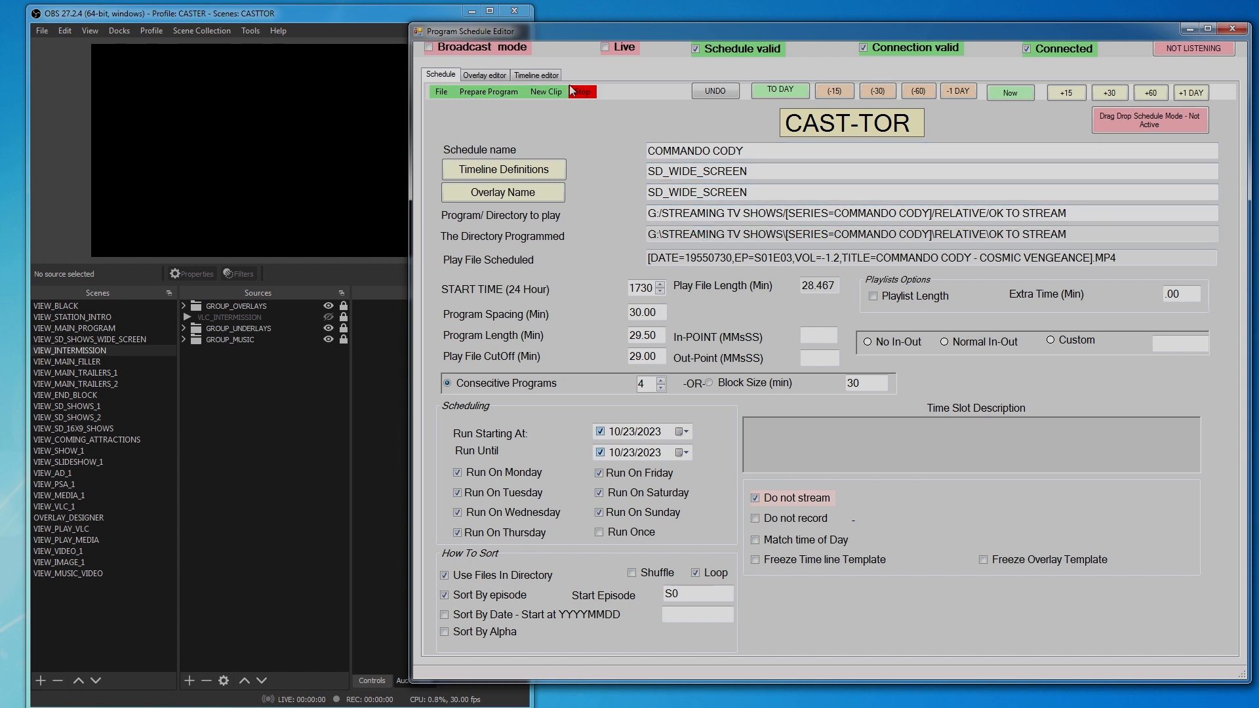
pyautogui.click(482, 92)
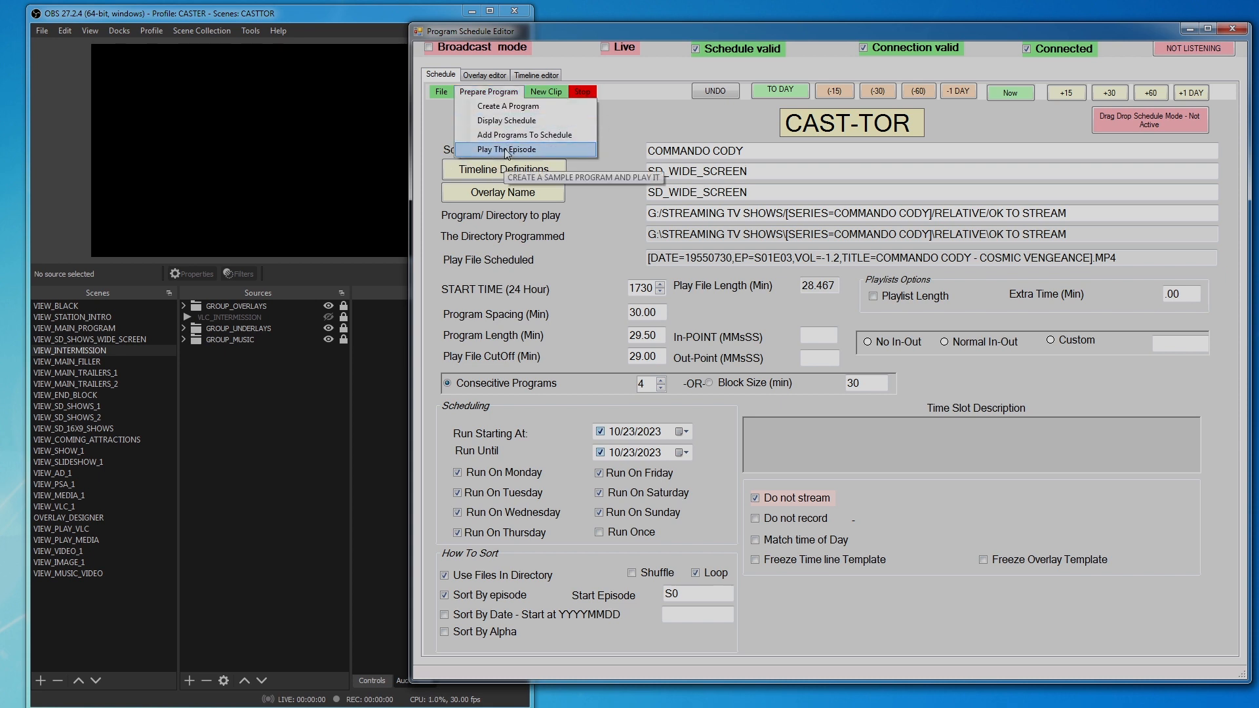
pyautogui.click(508, 150)
pyautogui.moveTo(582, 26); pyautogui.dragTo(644, 4)
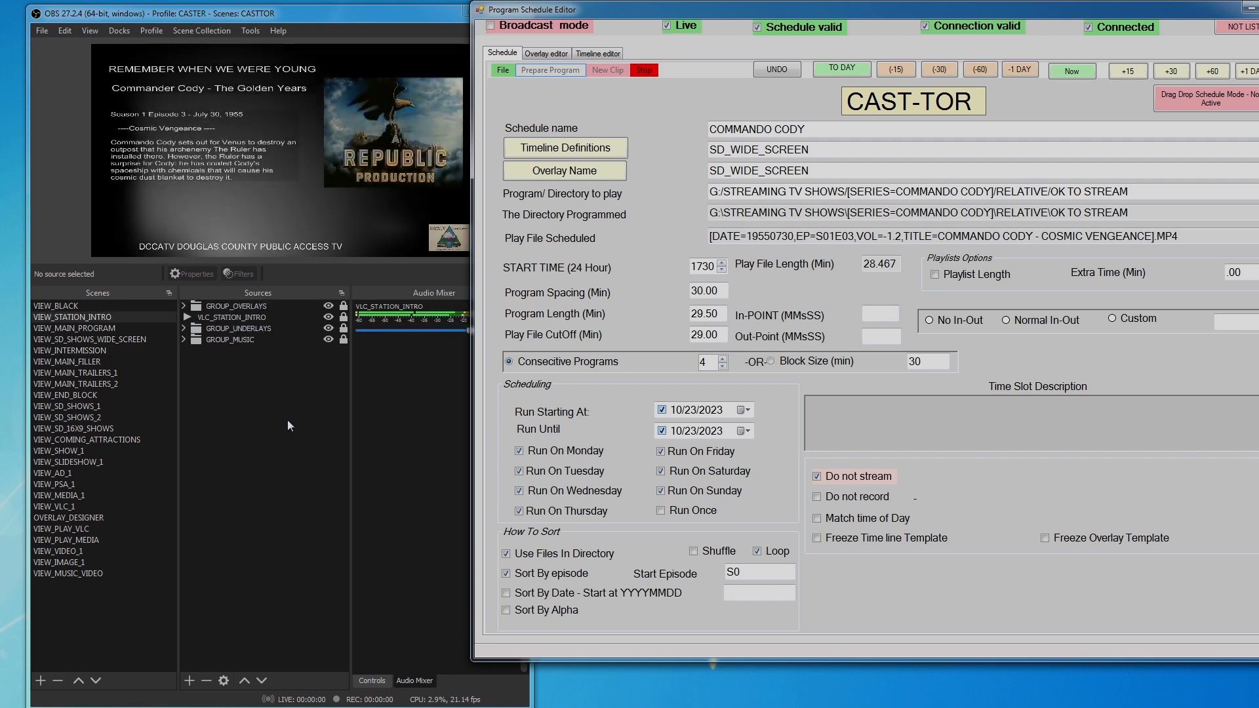
# Expand GROUP_OVERLAYS in the VIEW_STATION_INTRO and VIEW_SD_SHOWS_WIDE_SCREEN scenes to examine the active overlays, and stop the episode playback.
pyautogui.click(183, 306)
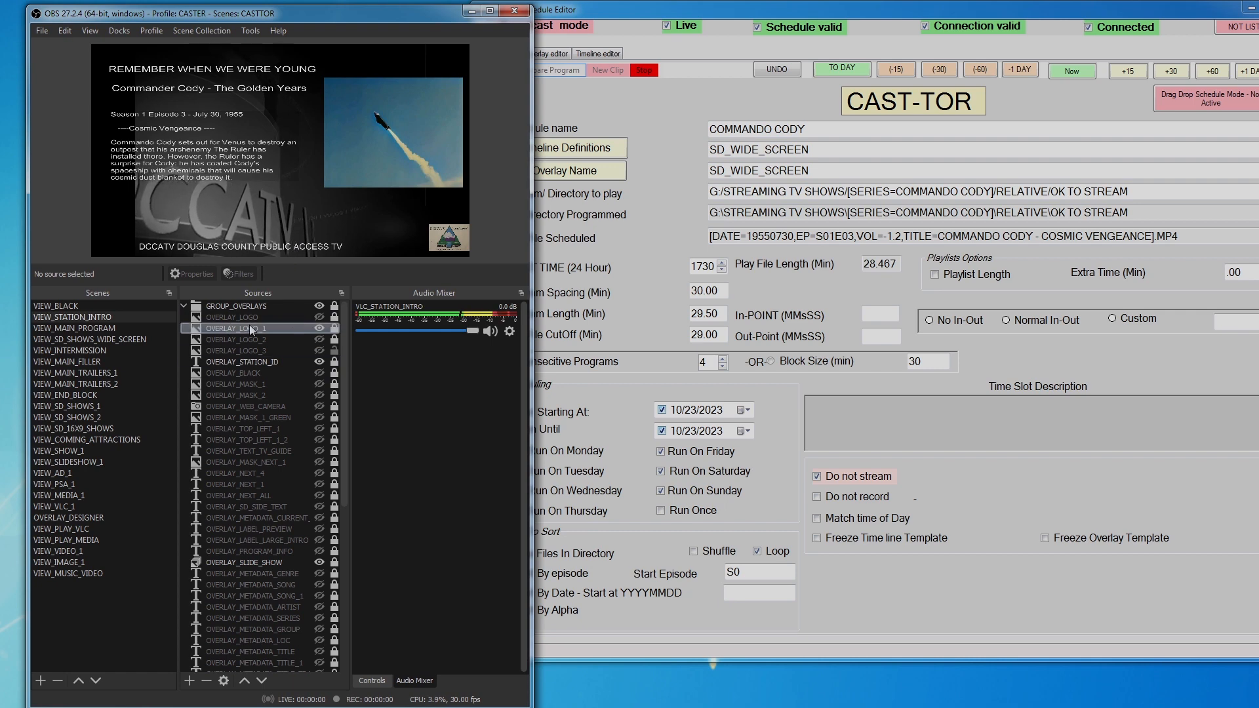
pyautogui.moveTo(345, 490); pyautogui.dragTo(339, 619)
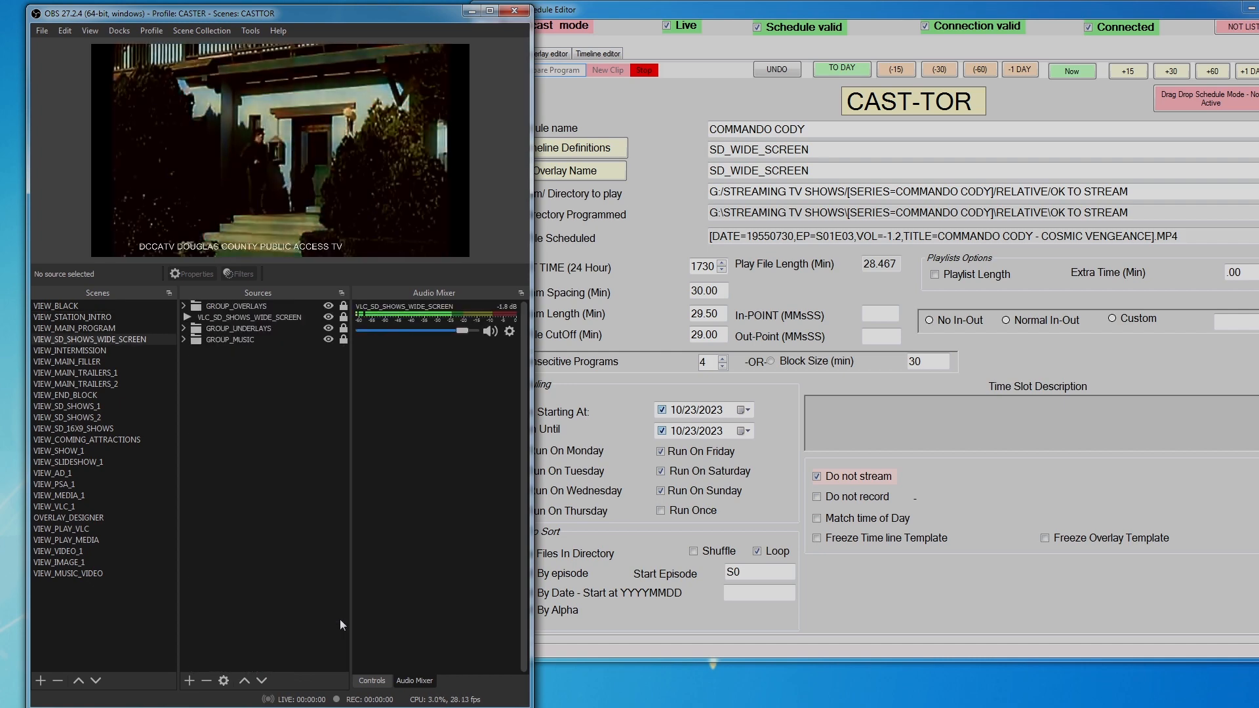
pyautogui.click(183, 306)
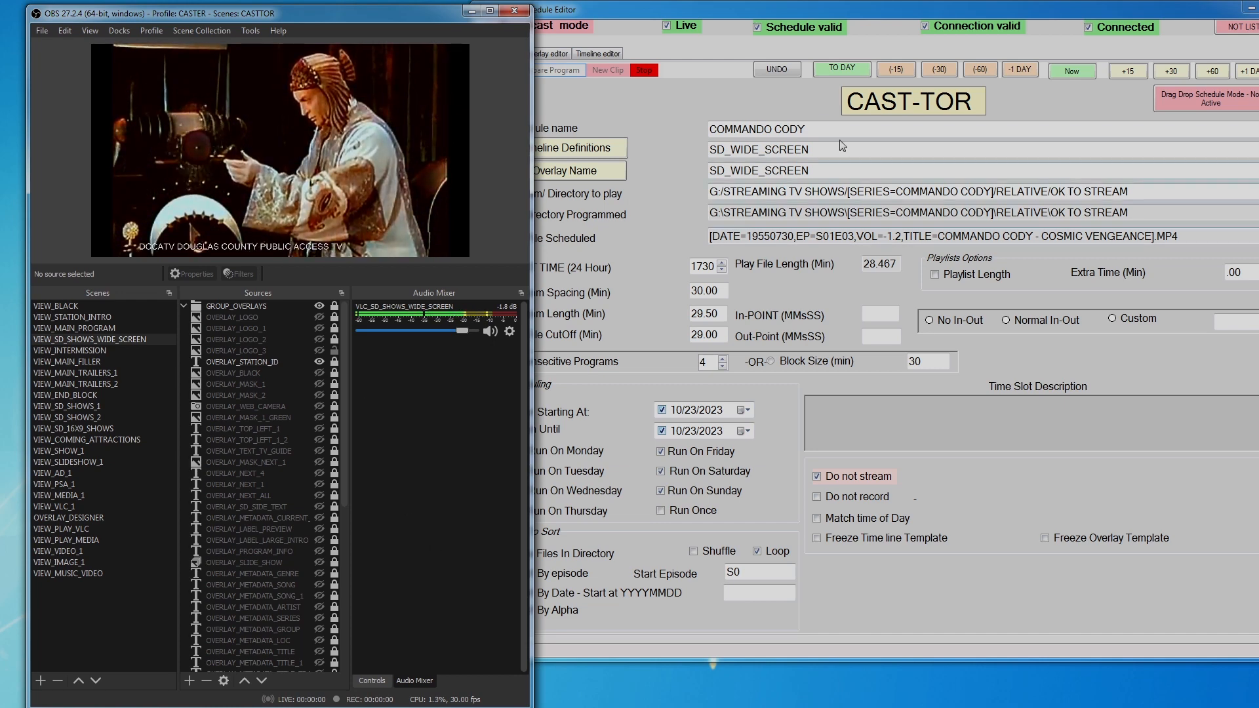
pyautogui.click(720, 102)
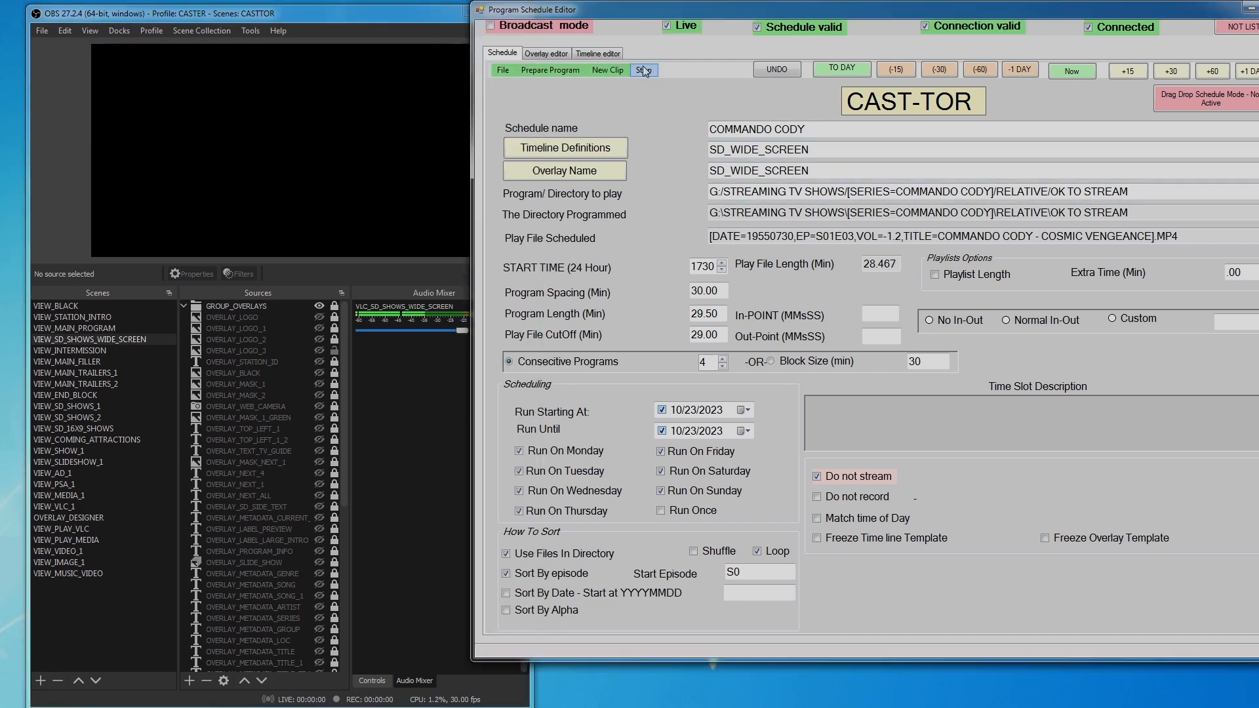